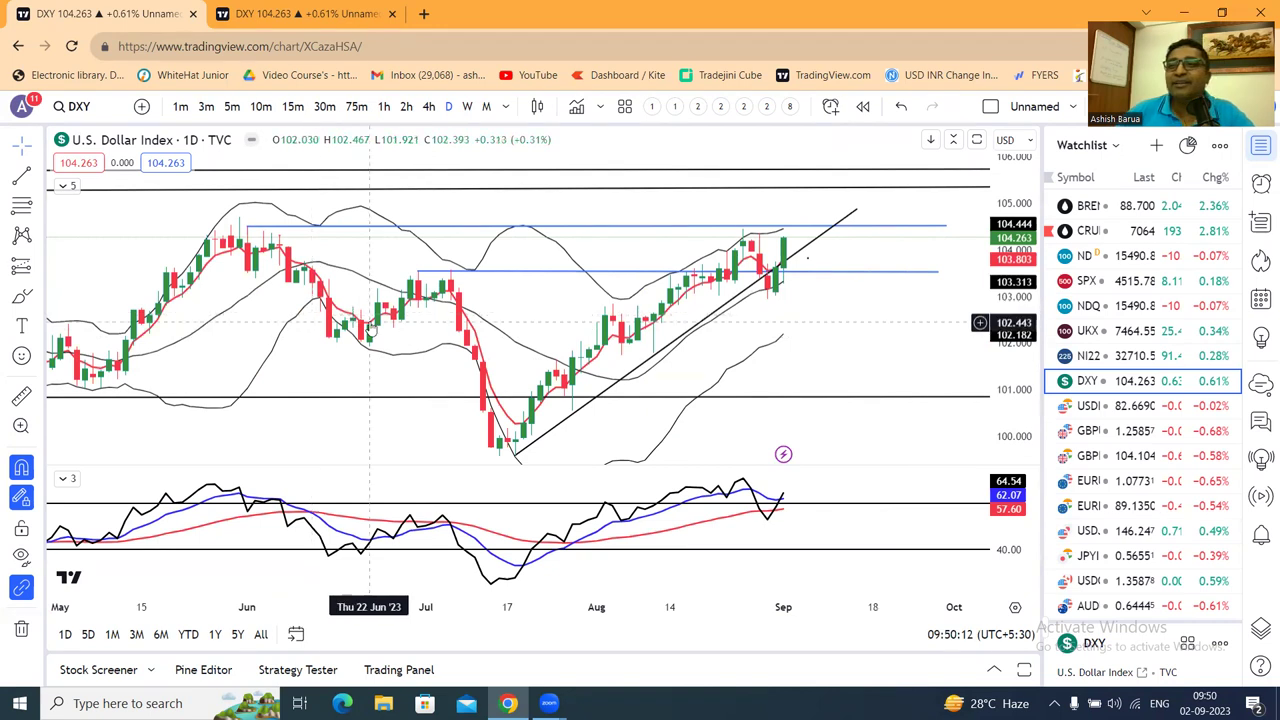
Open the shapes and brushes drawing tools list on the daily DXY chart.
click(40, 296)
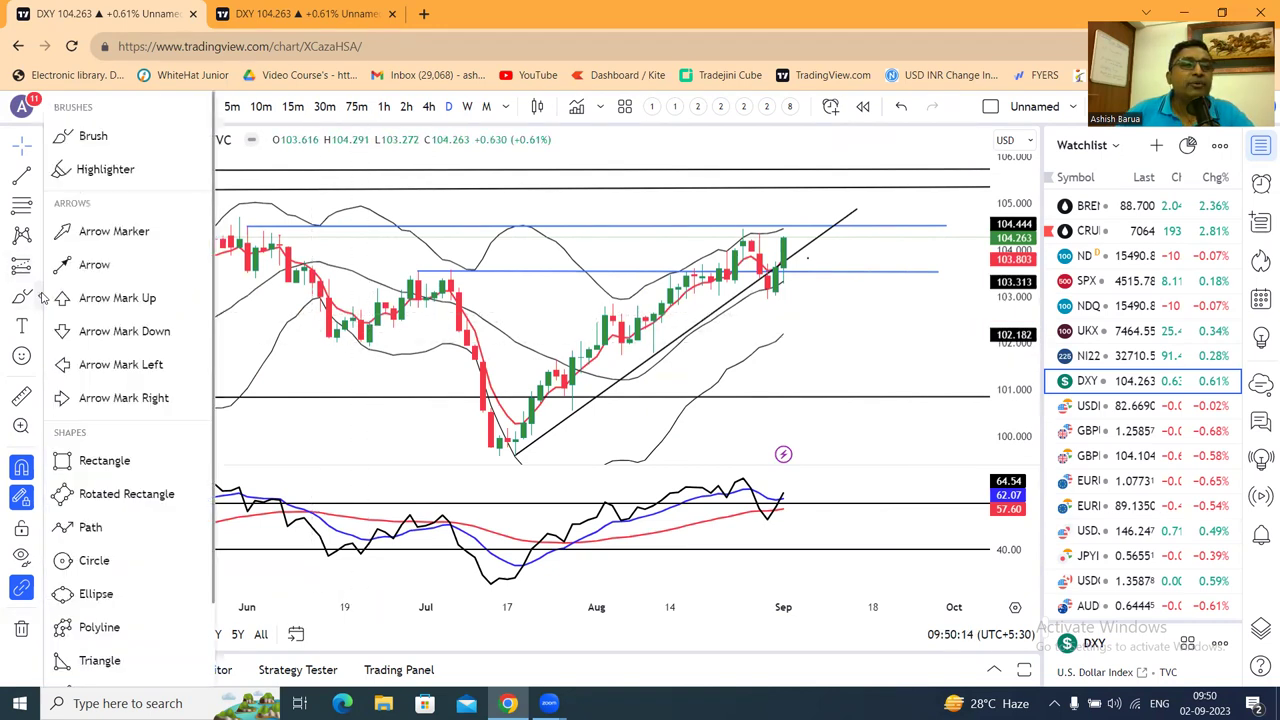
click(127, 455)
click(797, 307)
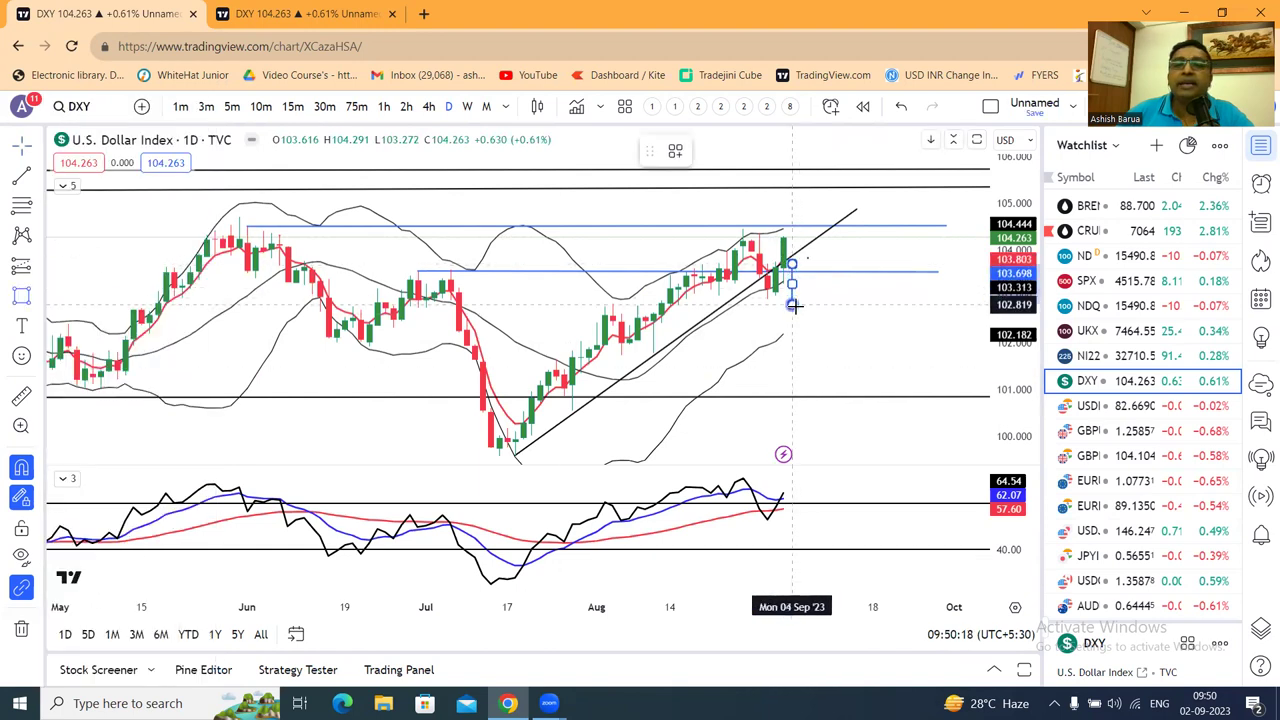
click(740, 152)
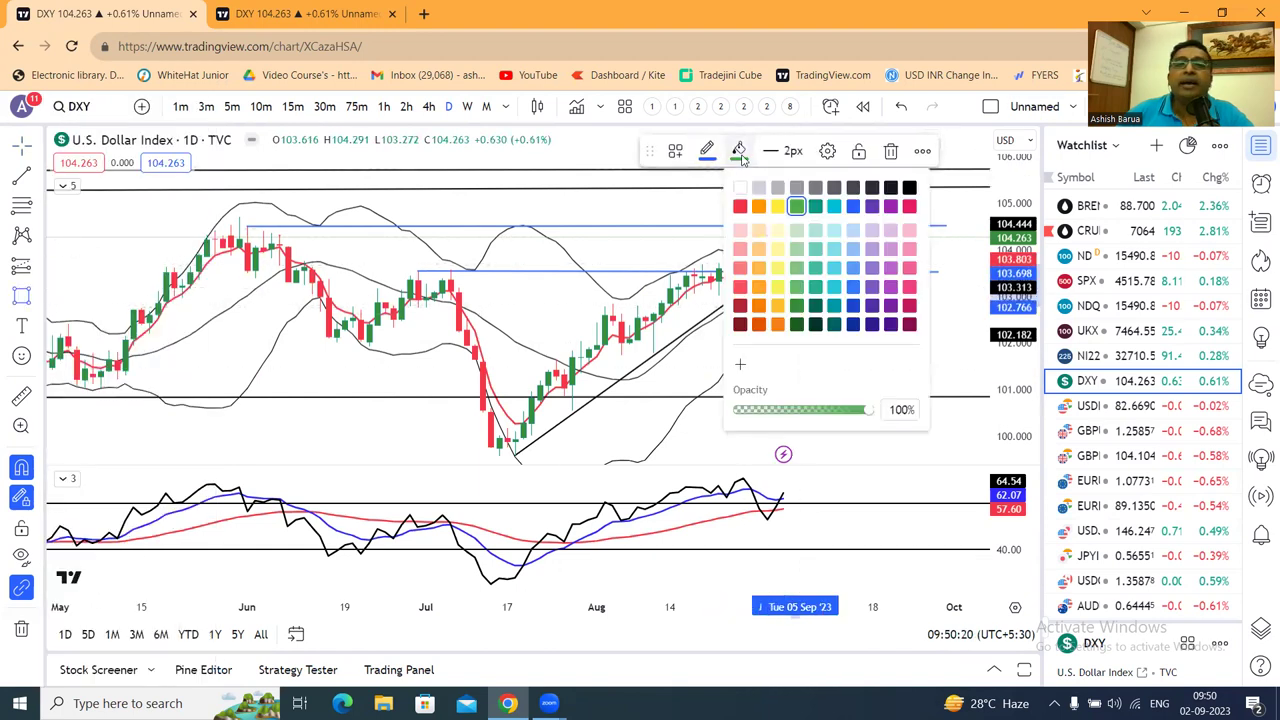
click(742, 205)
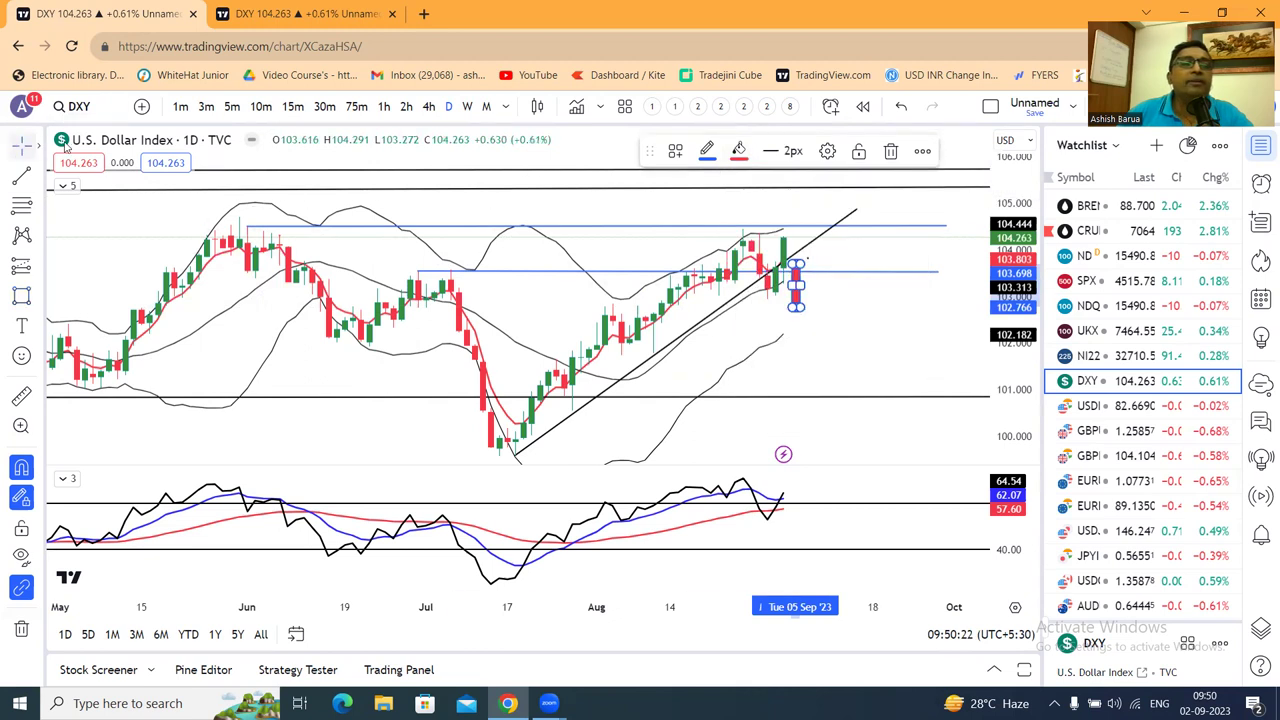
click(883, 348)
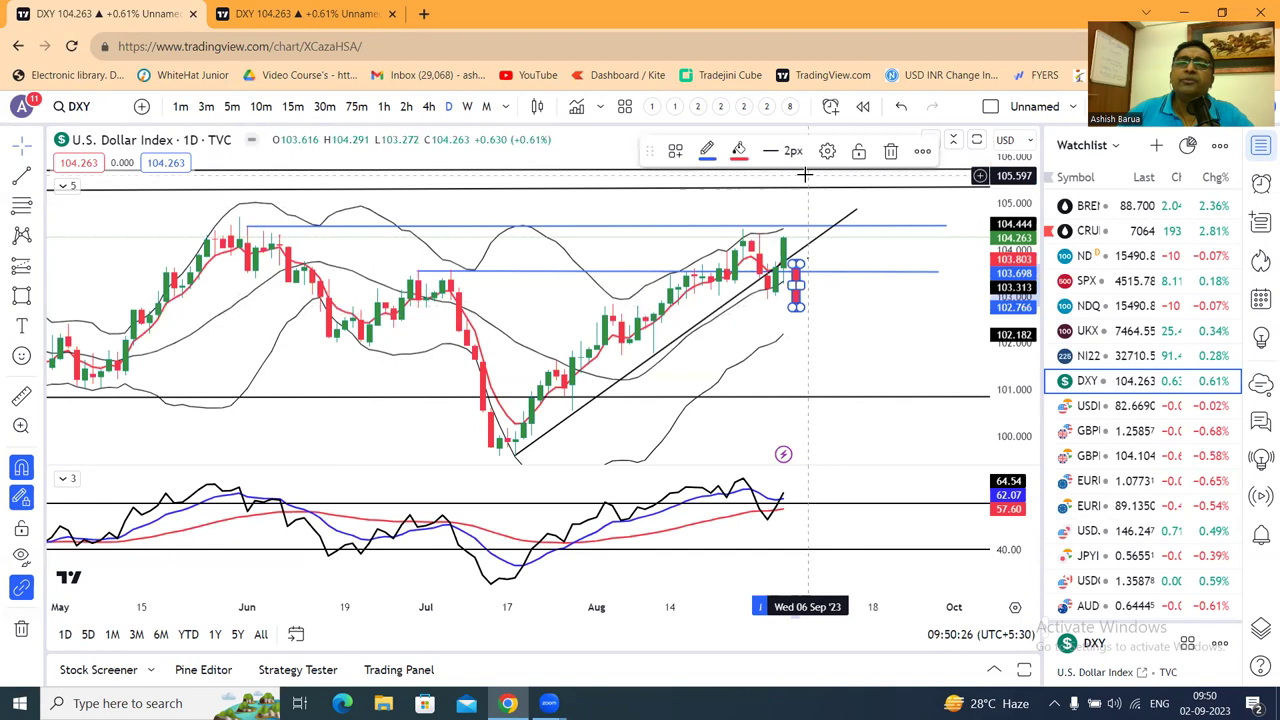
click(901, 106)
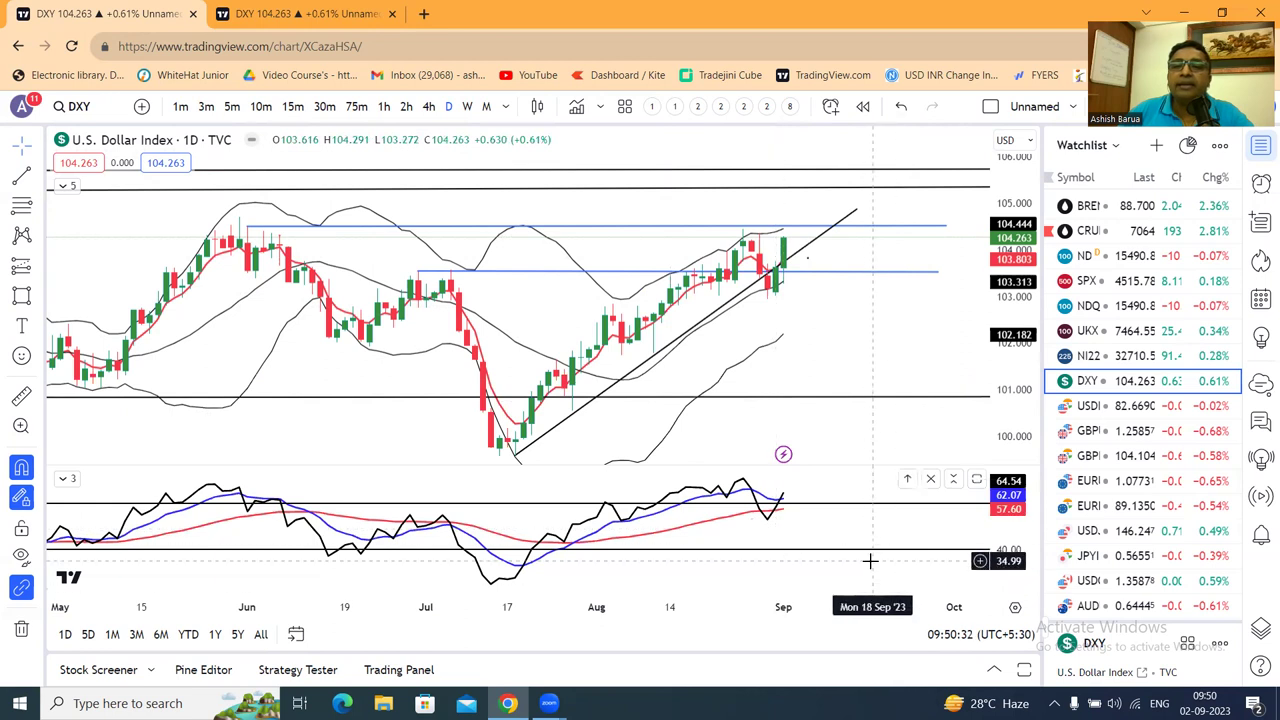
click(312, 8)
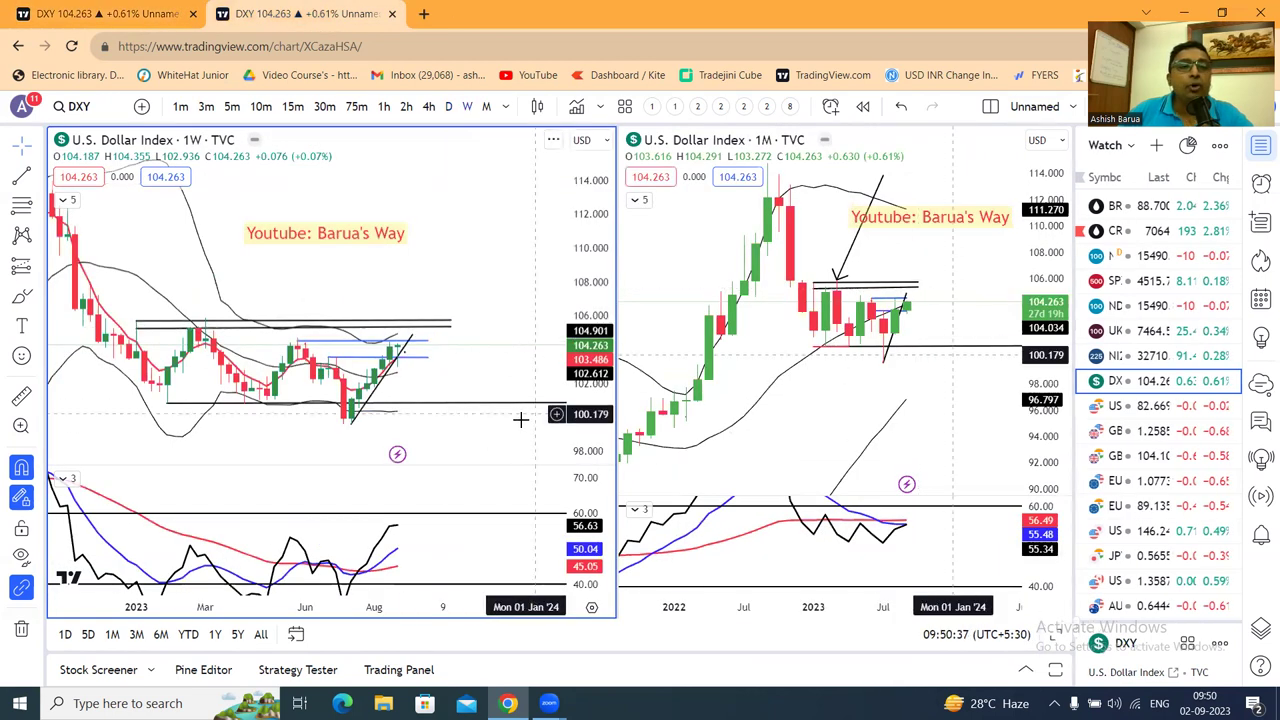
drag(576, 560, 578, 585)
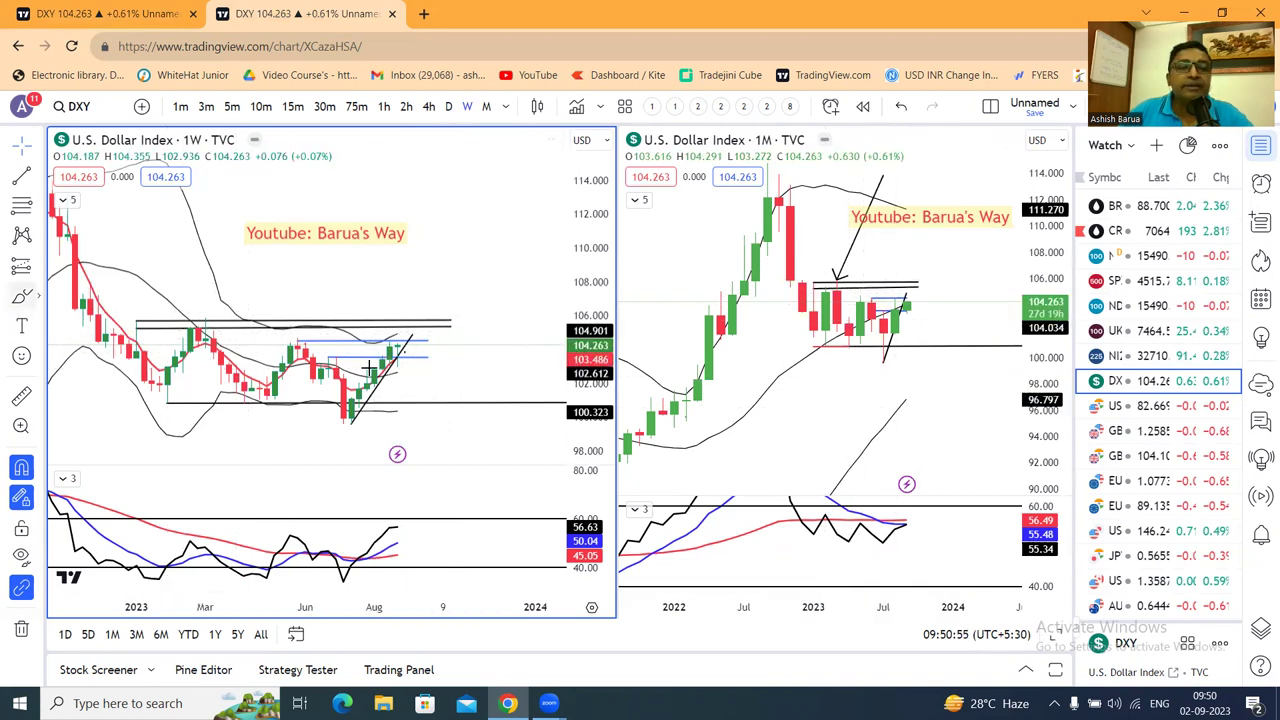
click(942, 543)
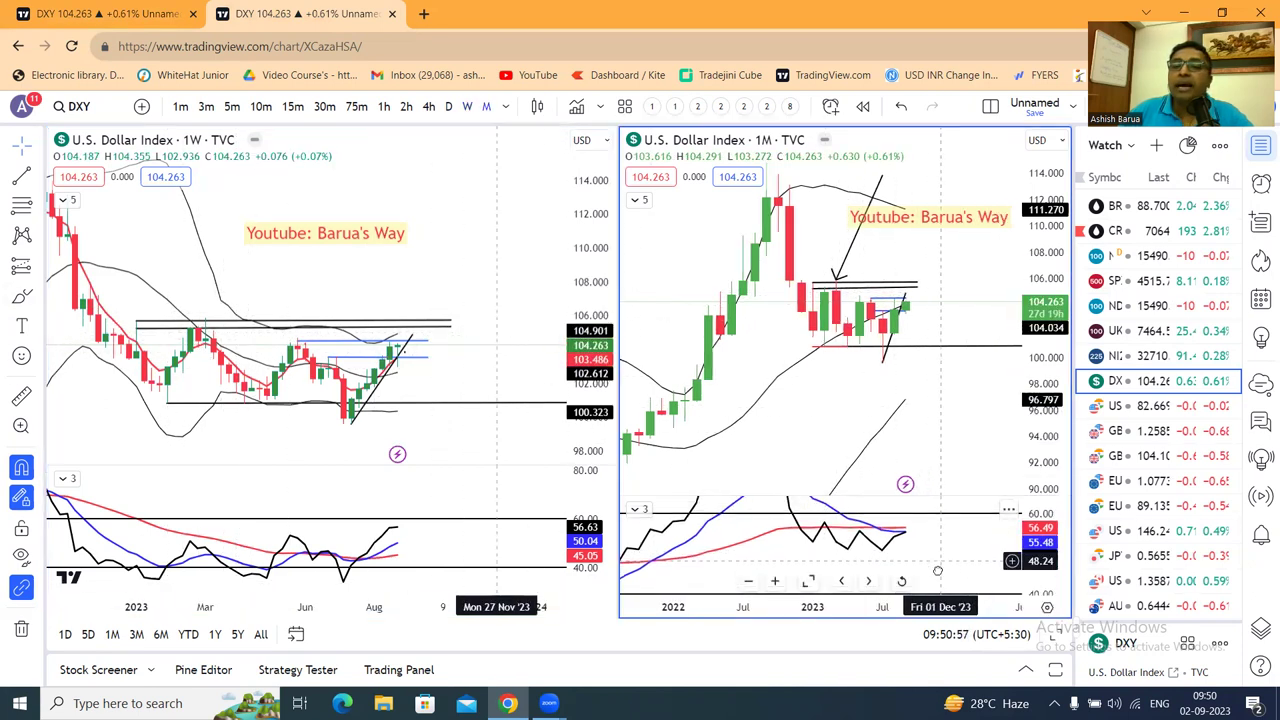
drag(1030, 565, 1035, 540)
double_click(1035, 540)
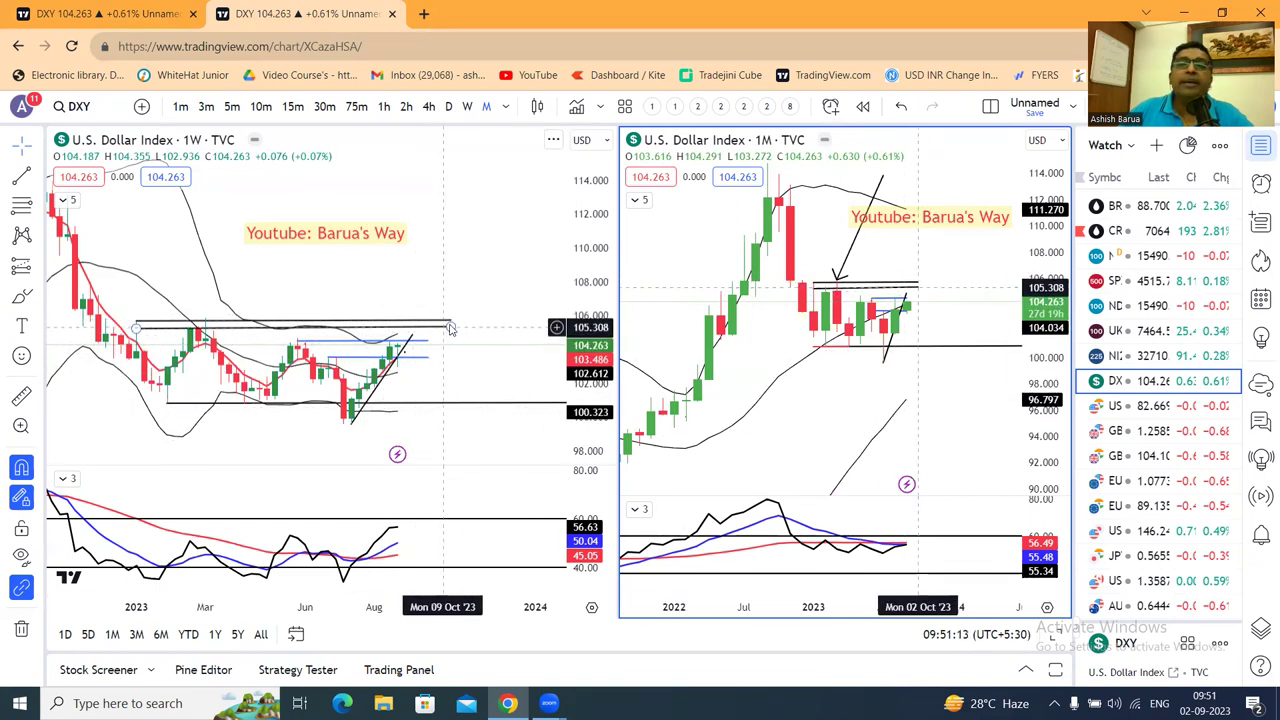
drag(450, 328, 452, 329)
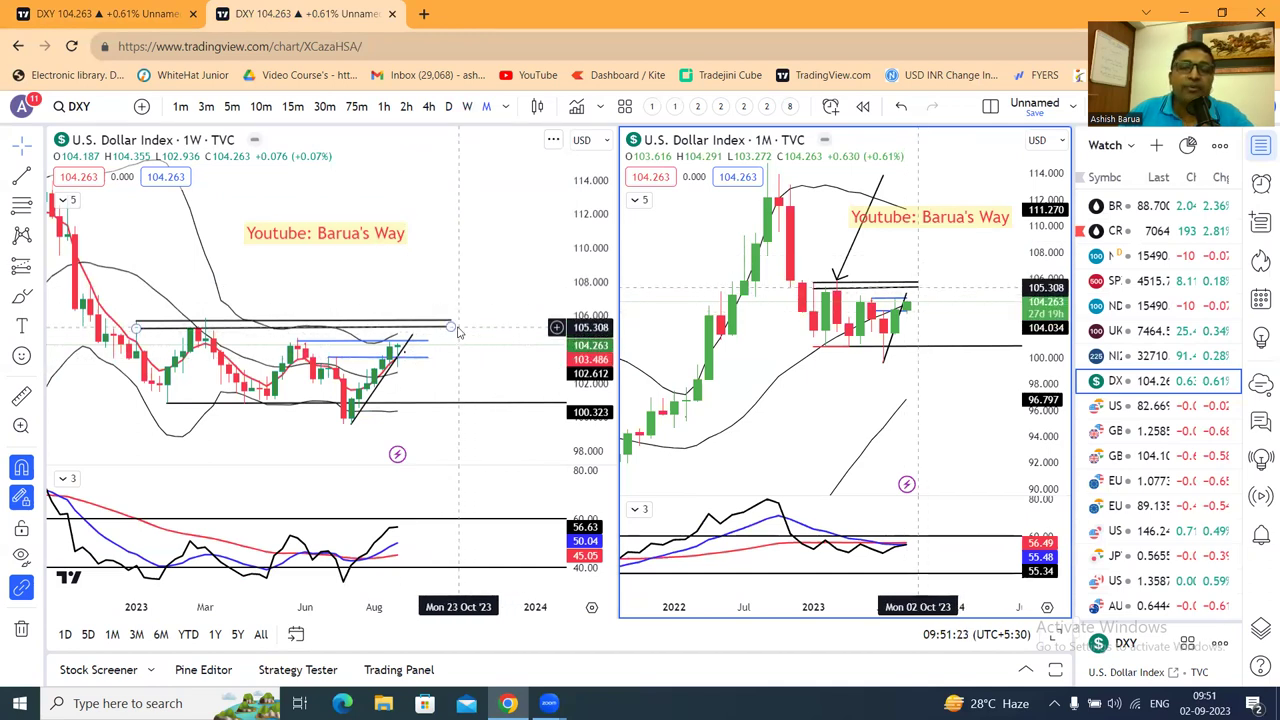
click(128, 14)
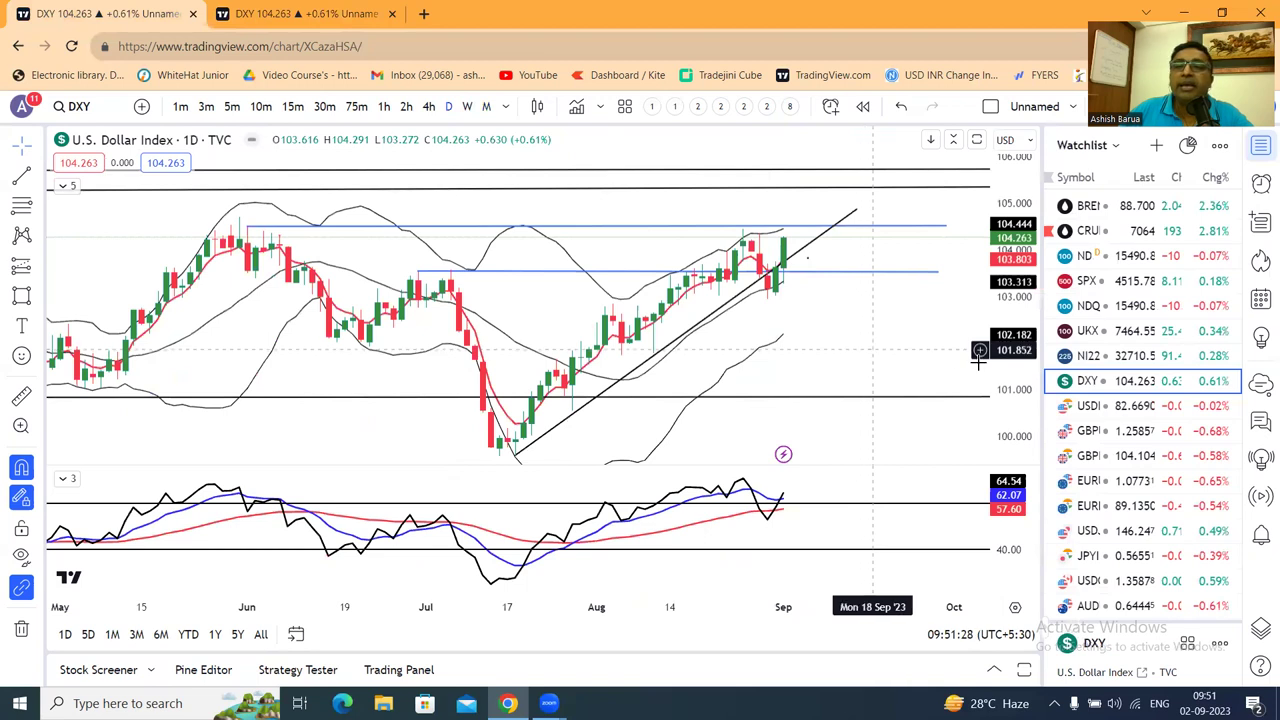
Load USDINR on the daily chart and in both monthly and weekly panes of the two-chart layout.
click(1105, 413)
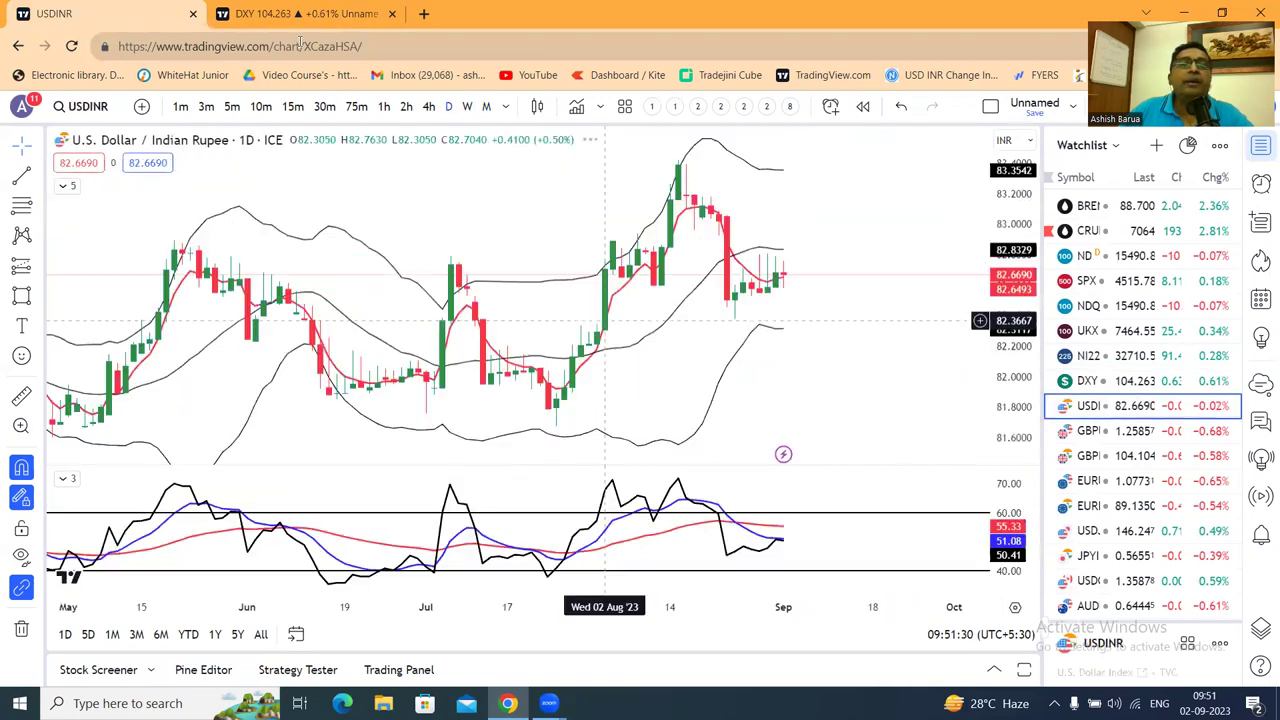
click(318, 14)
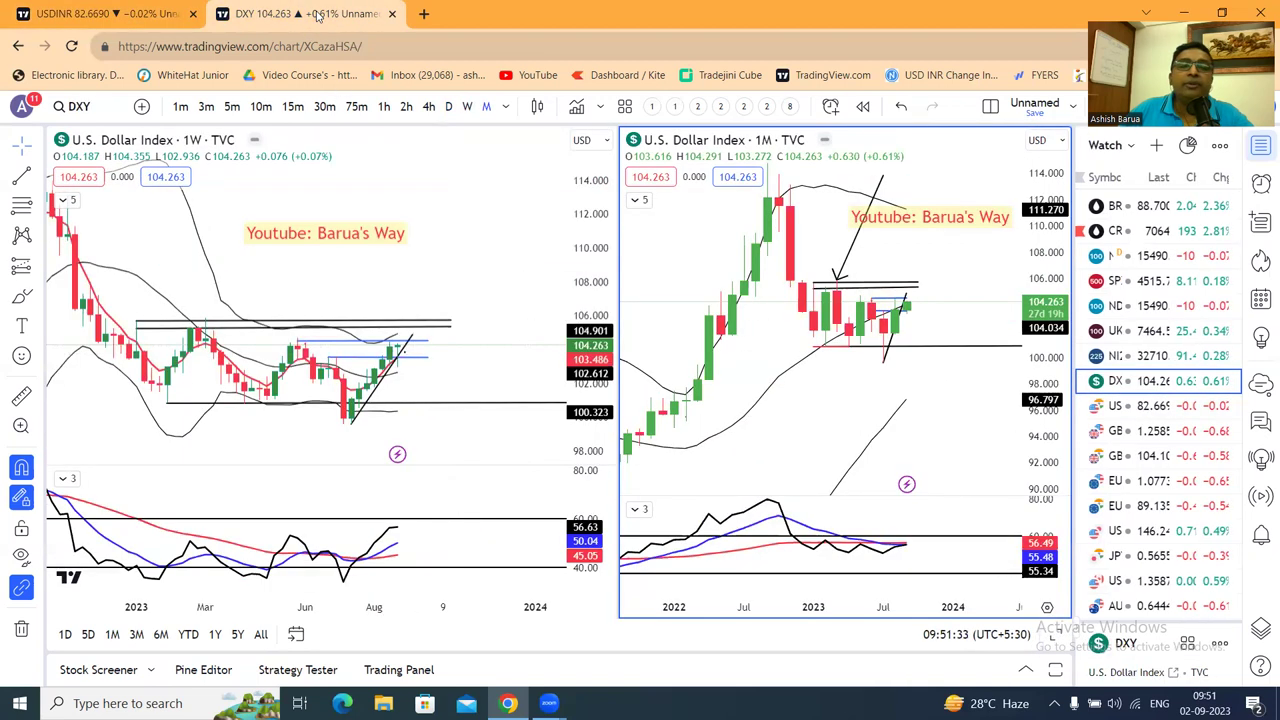
click(1140, 408)
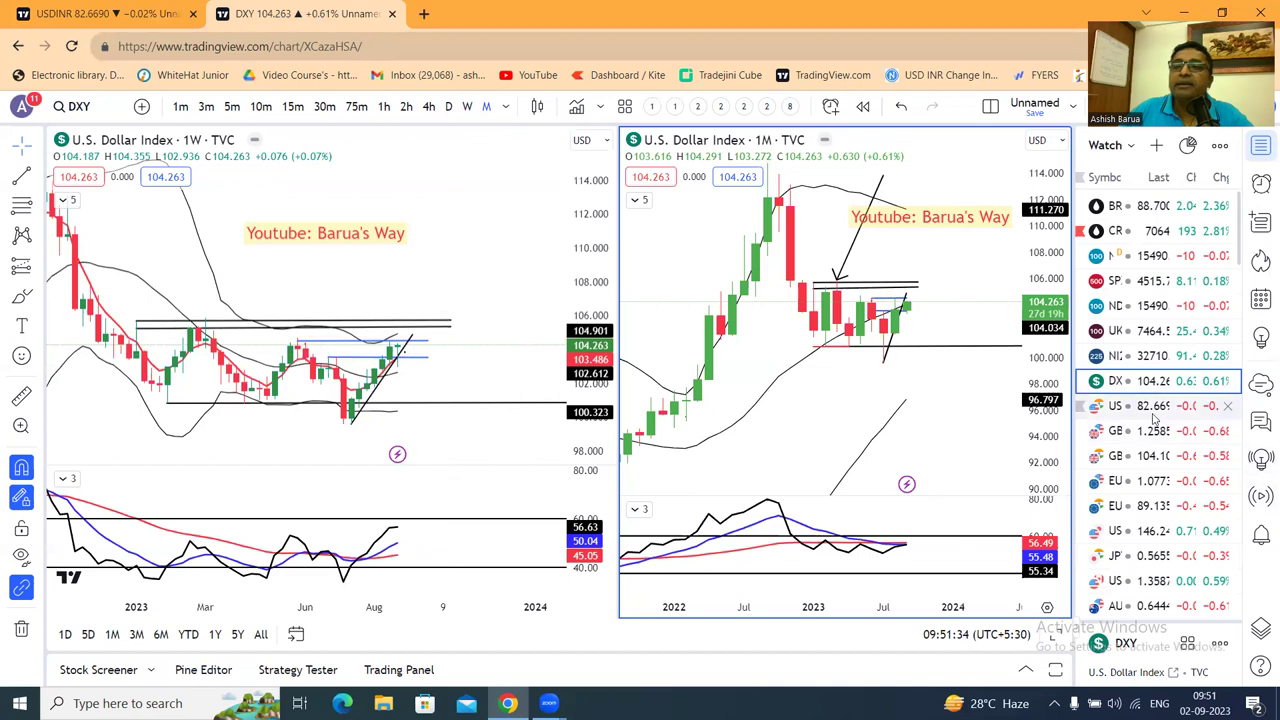
click(524, 268)
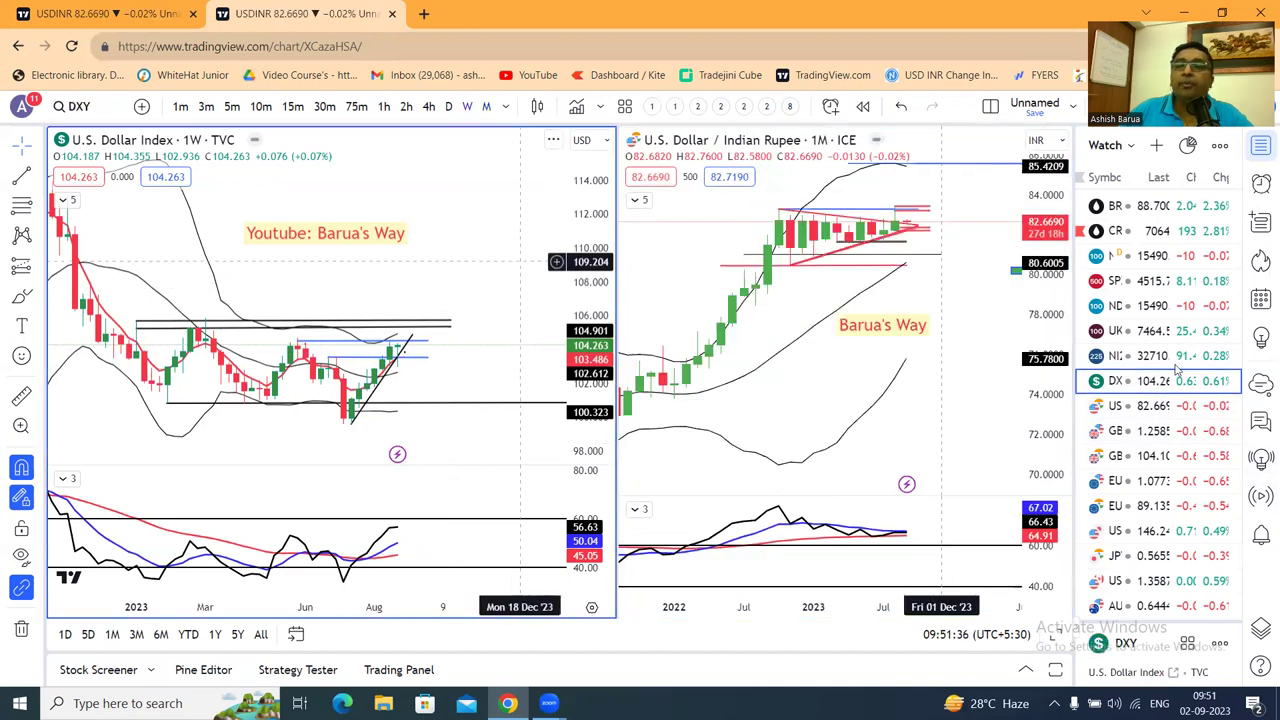
click(1136, 408)
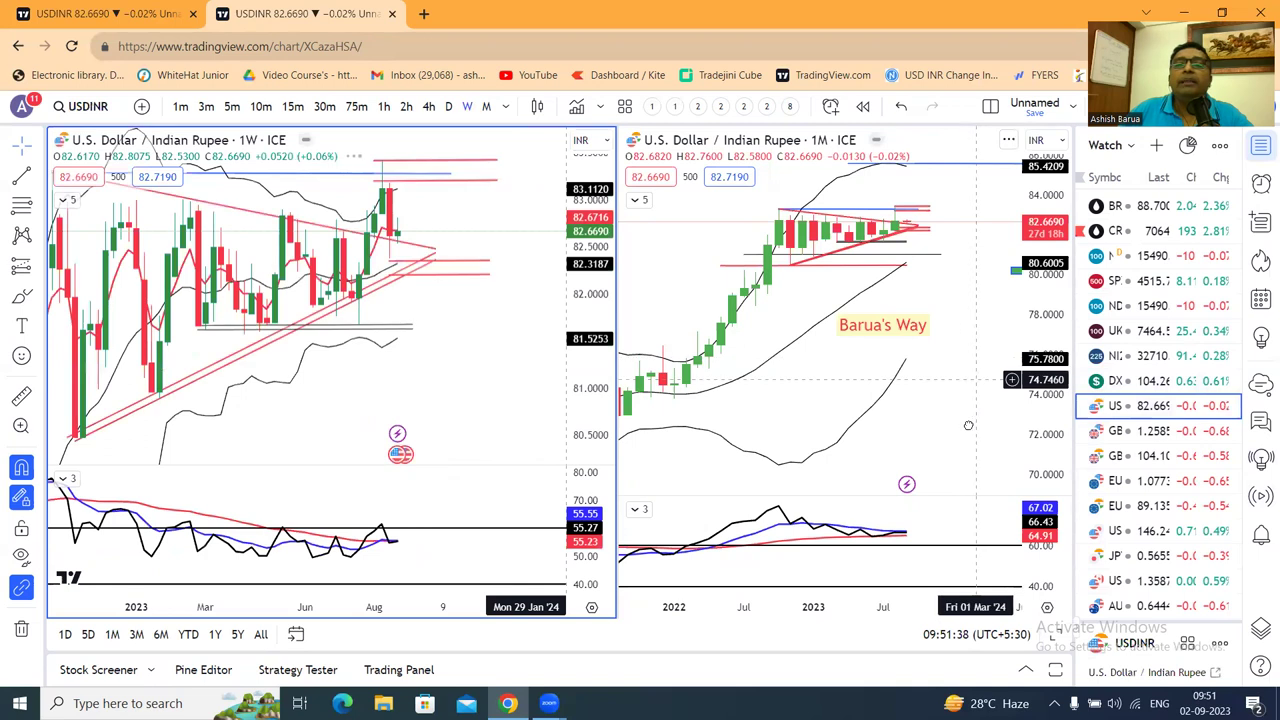
Stretch the monthly USDINR price scale and shift the weekly chart's view right and down.
drag(1032, 372, 966, 277)
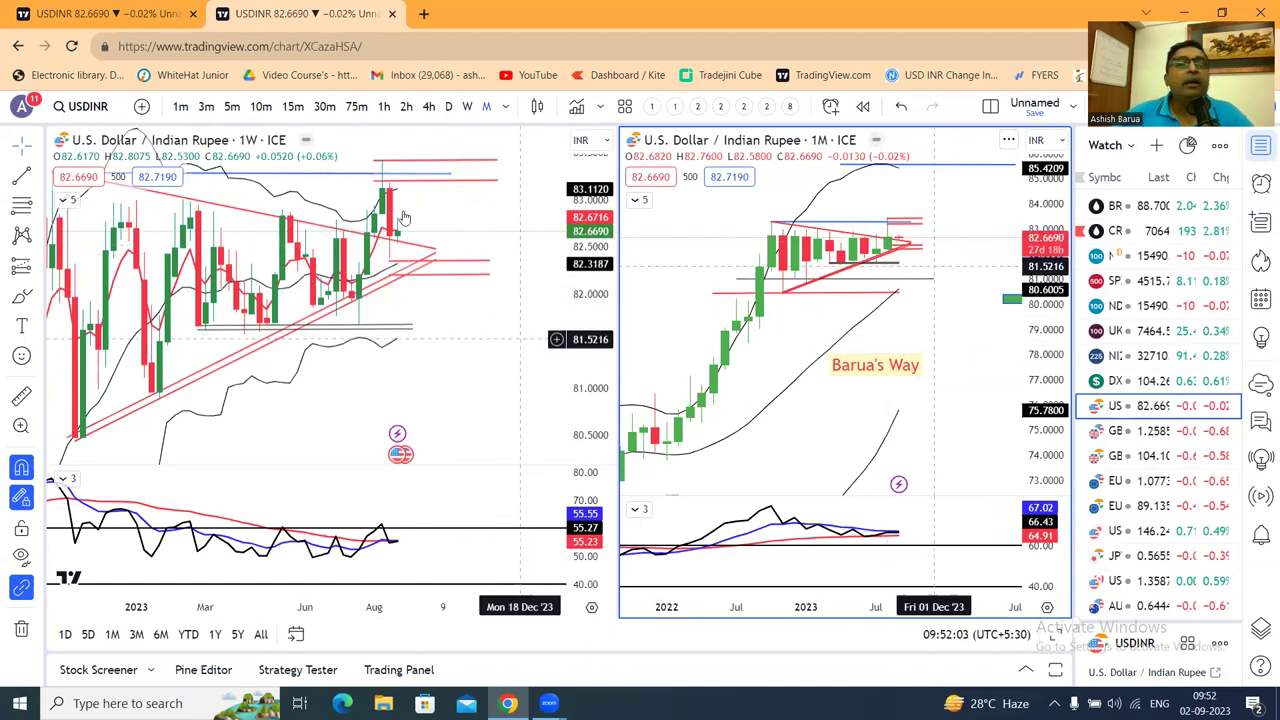
click(430, 345)
drag(419, 355, 419, 498)
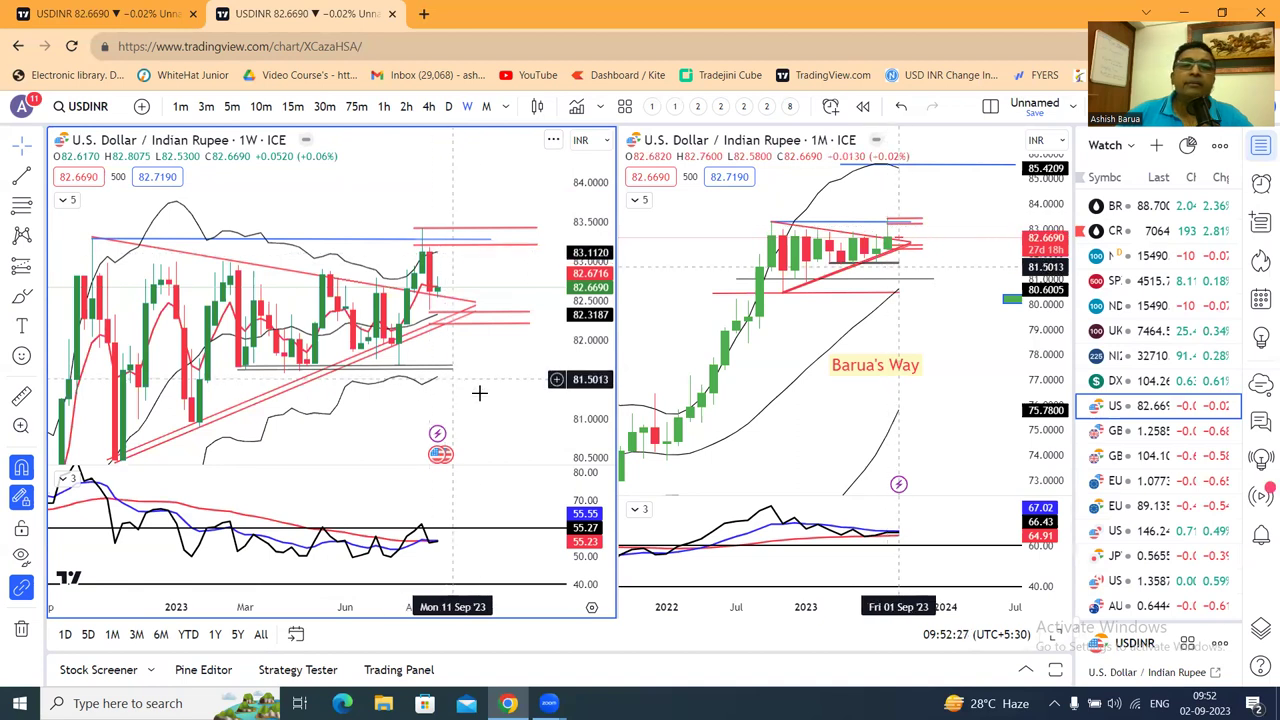
Refit the weekly USDINR price range, then return to the single daily USDINR chart with Ctrl+Tab.
drag(502, 407, 514, 405)
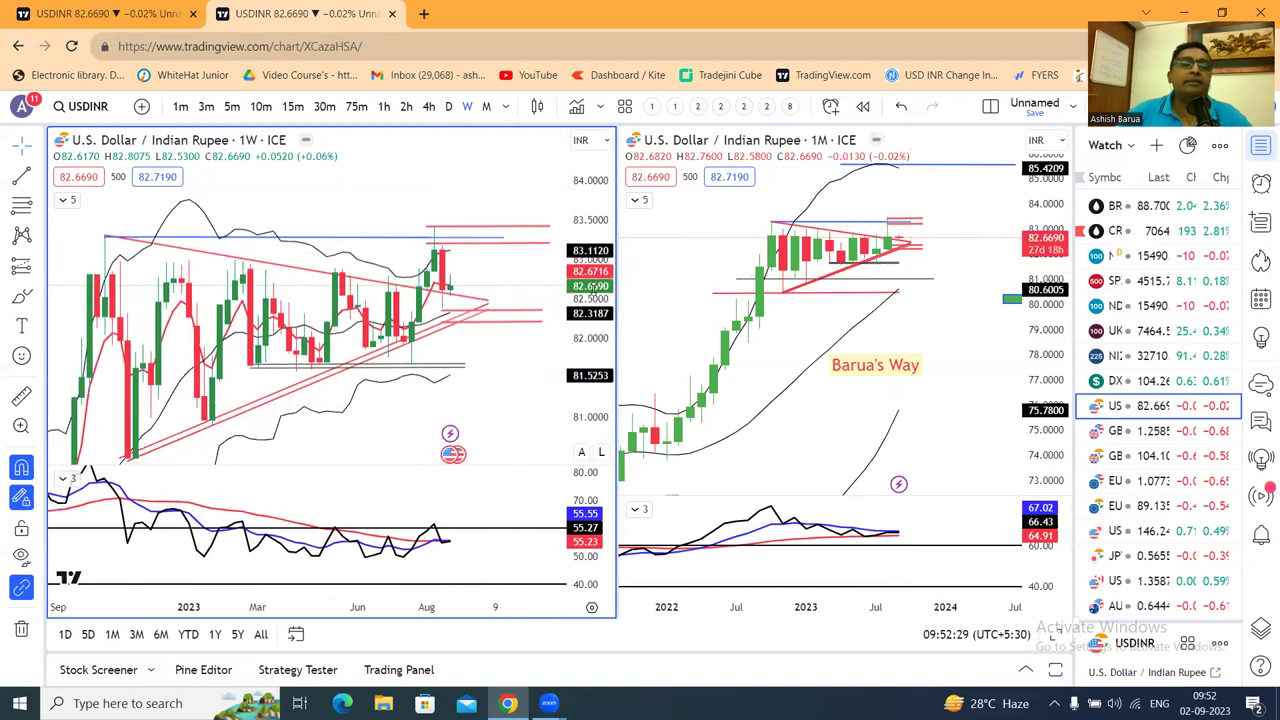
double_click(592, 286)
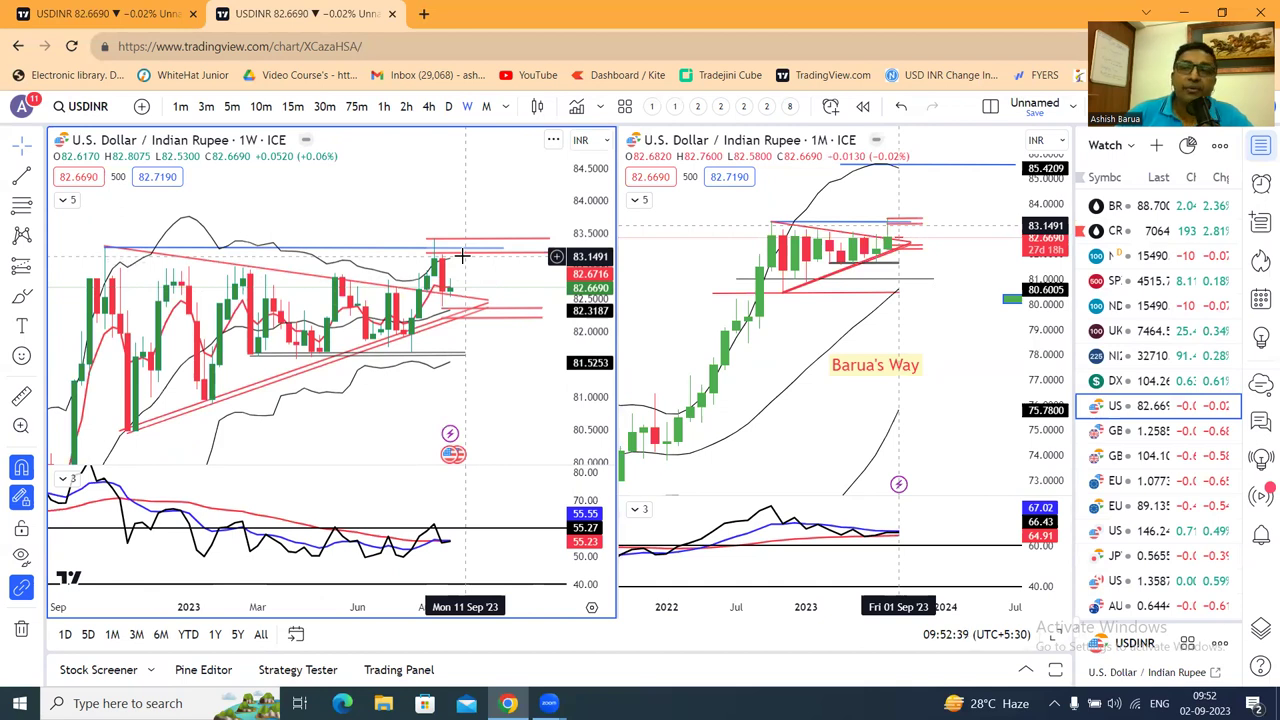
key(ctrl+Tab)
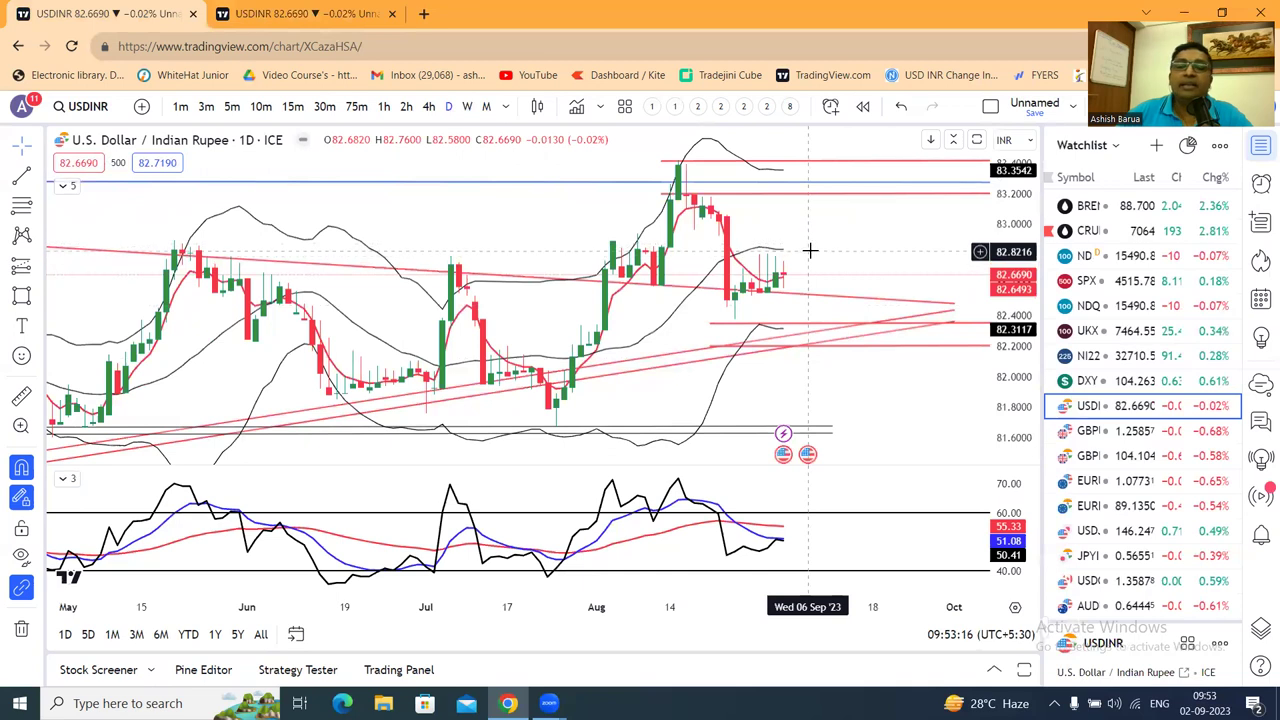
Inspect the red channel and resistance lines on daily USDINR, then load GBPUSD.
drag(883, 248, 806, 247)
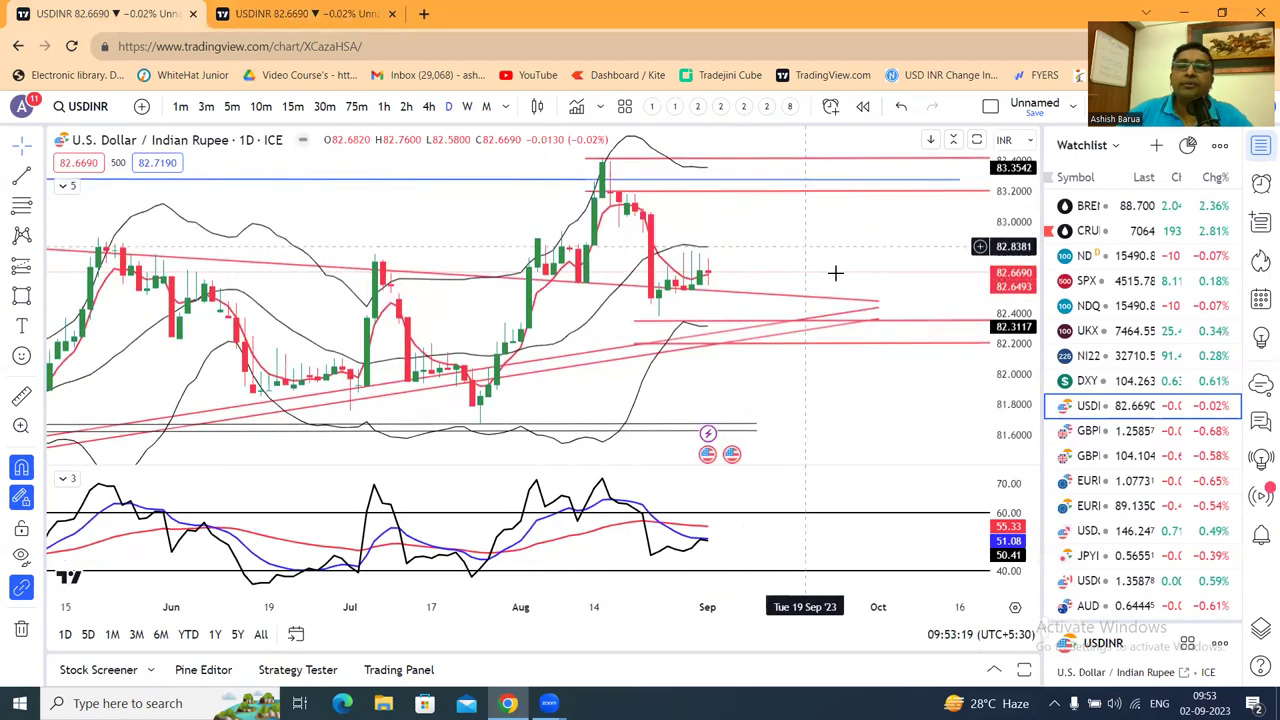
click(891, 321)
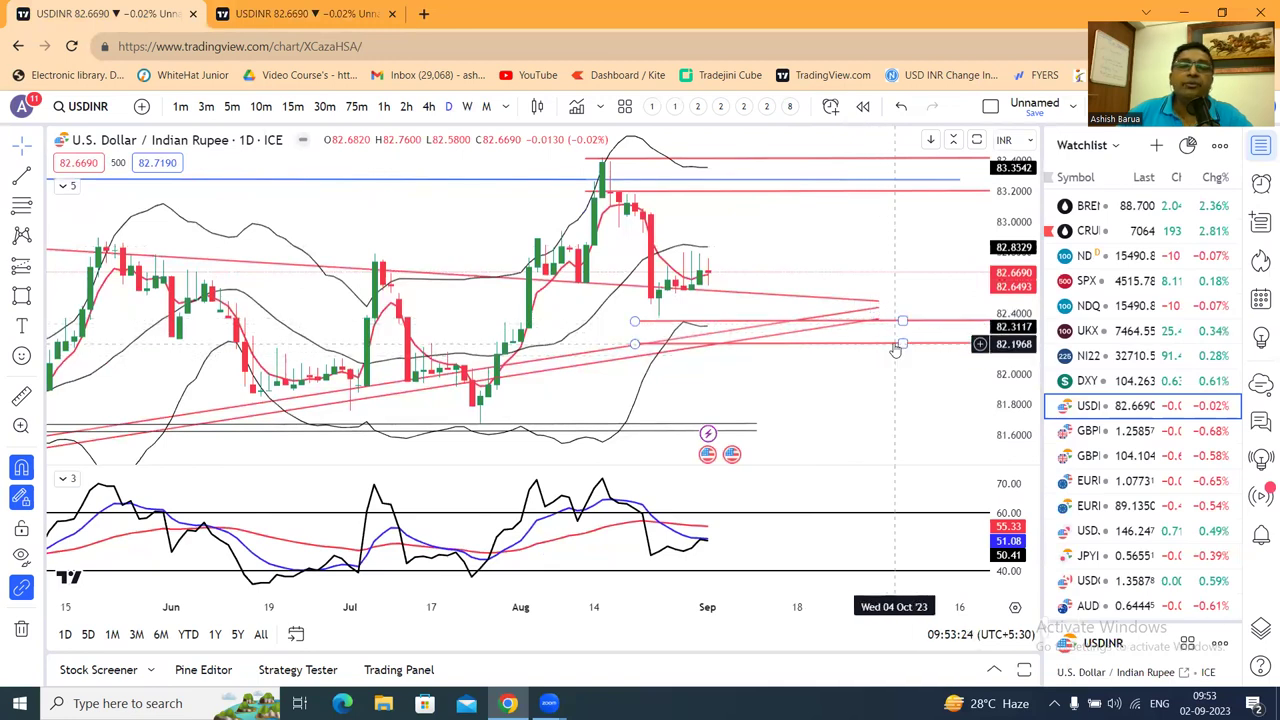
click(863, 189)
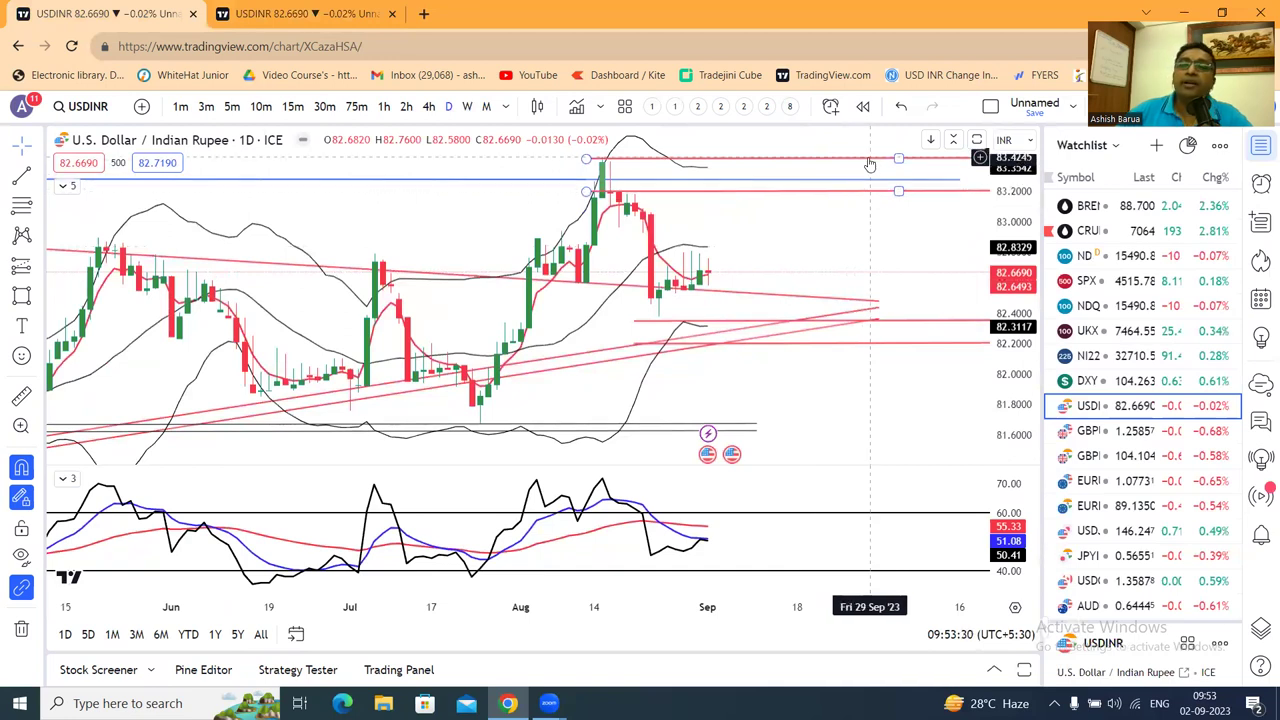
click(1078, 430)
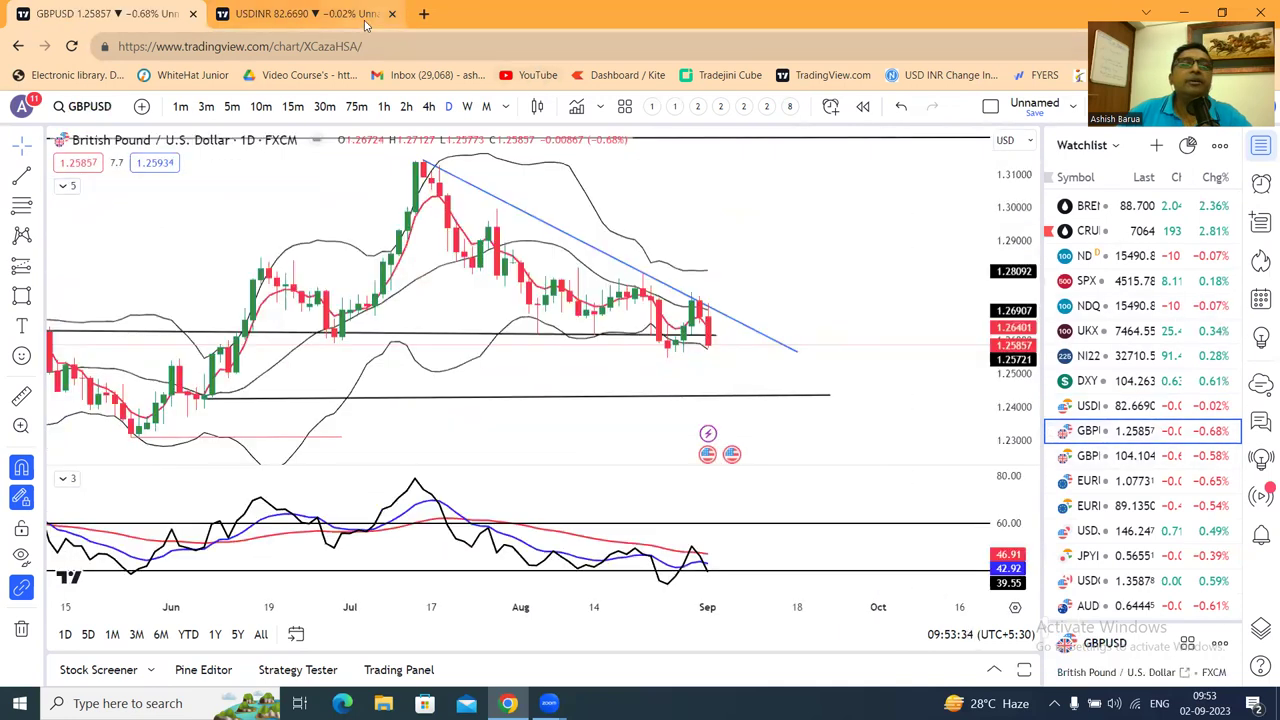
Load GBPUSD into the weekly pane of the two-chart layout and return to the daily chart.
click(300, 13)
click(1215, 431)
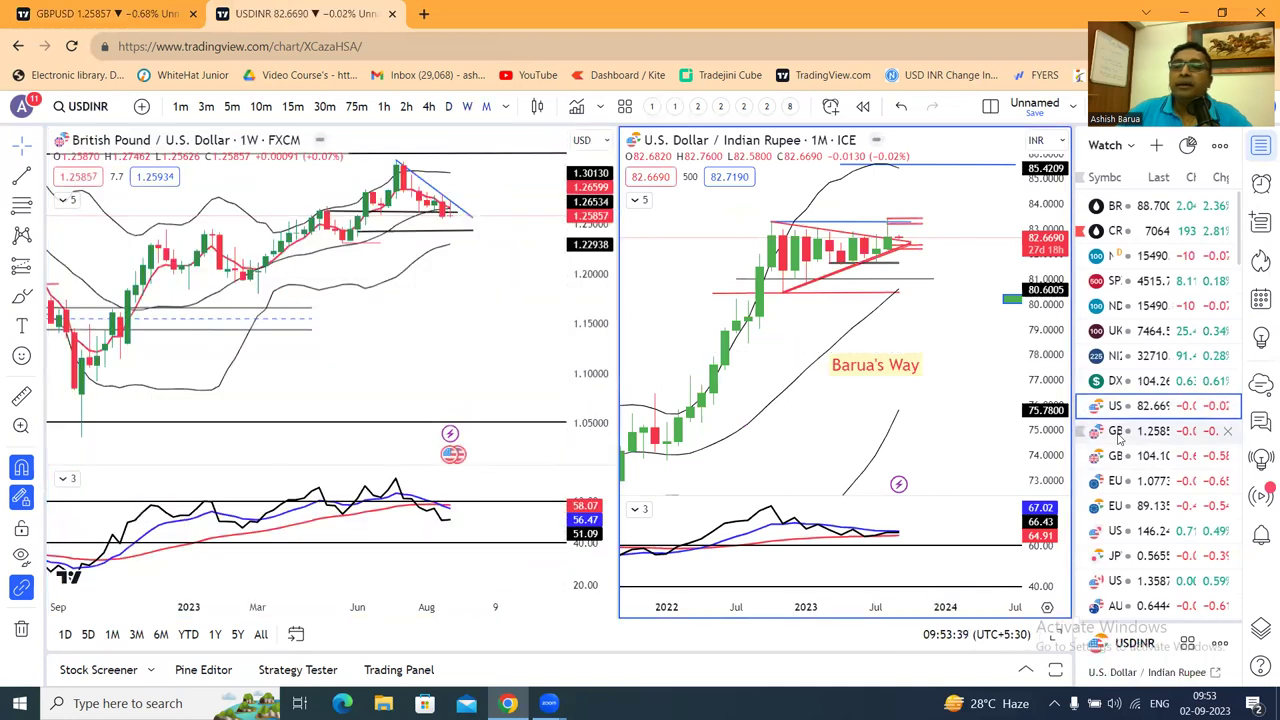
click(108, 14)
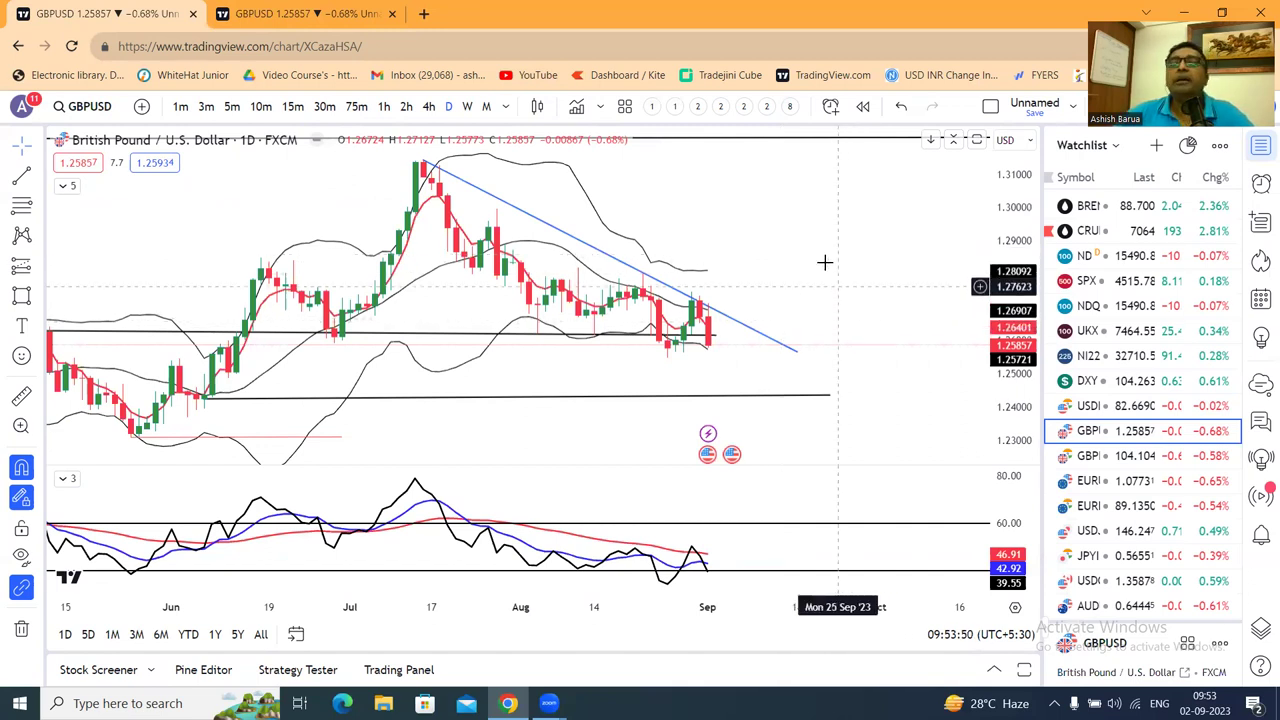
Draw a small green box over the latest GBPUSD candles and make it taller.
click(714, 307)
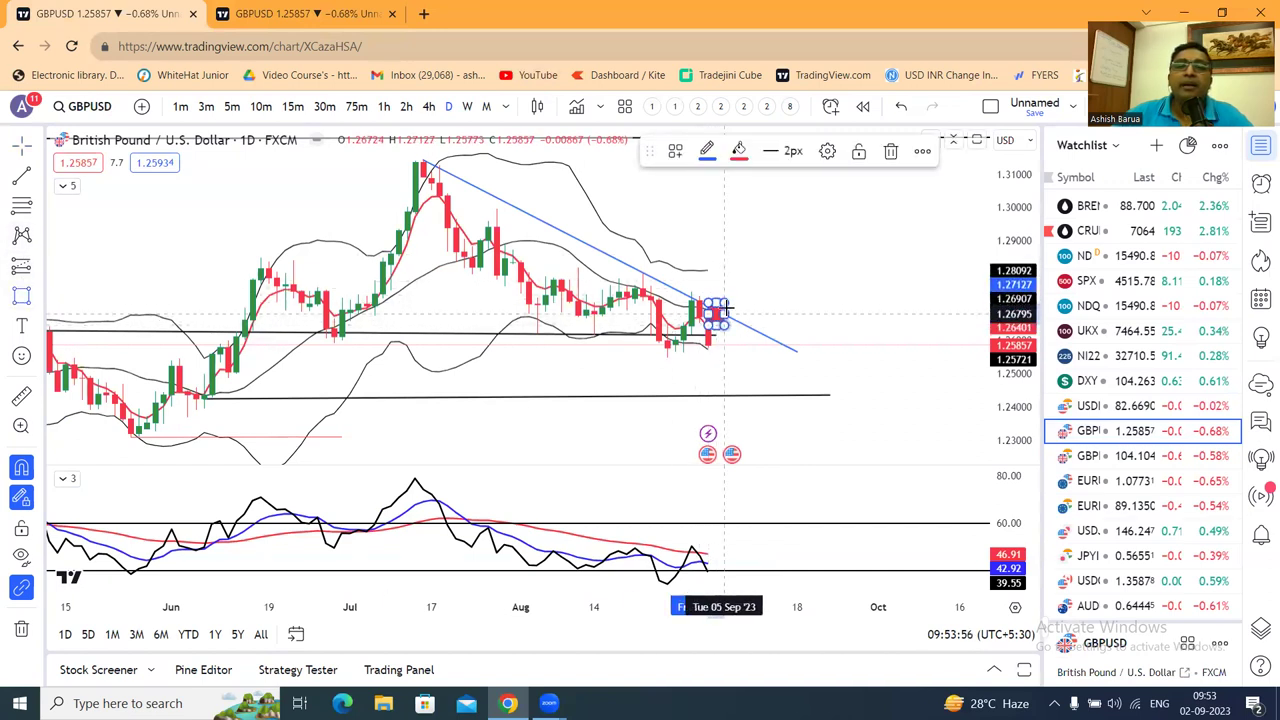
click(738, 150)
click(795, 207)
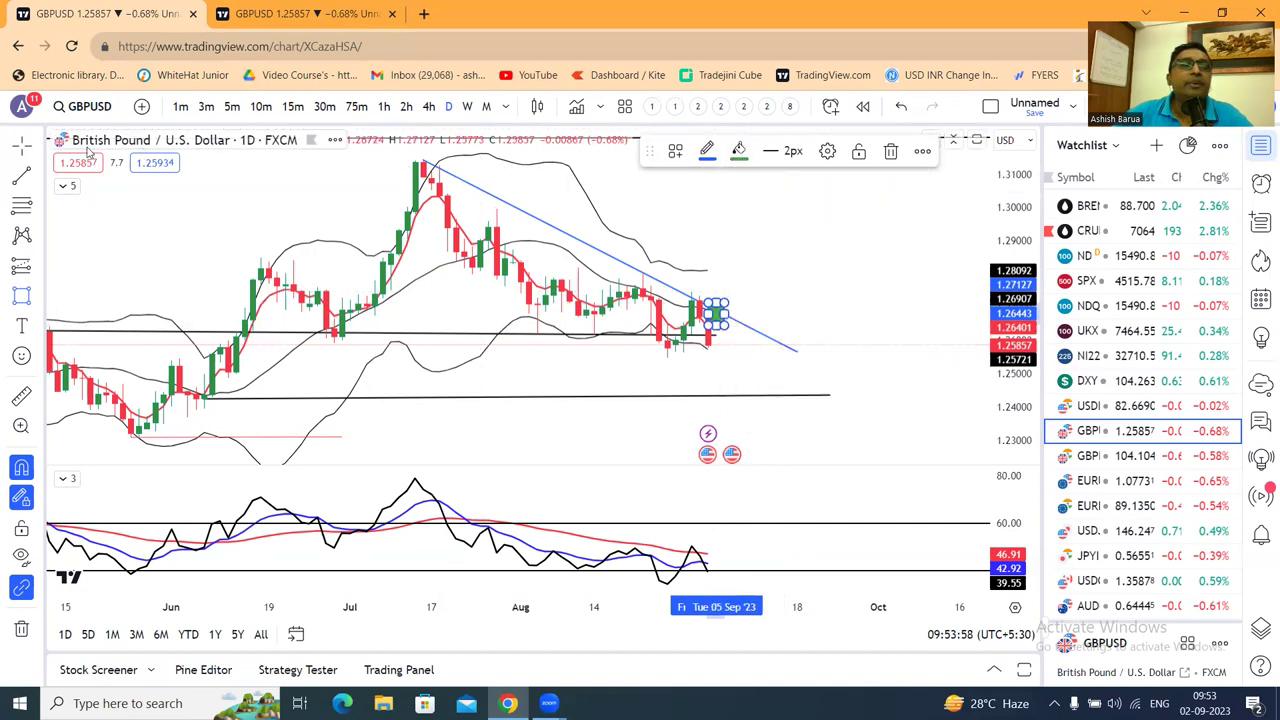
drag(715, 297, 716, 284)
Select the green rectangle by the latest candles and delete it.
click(838, 266)
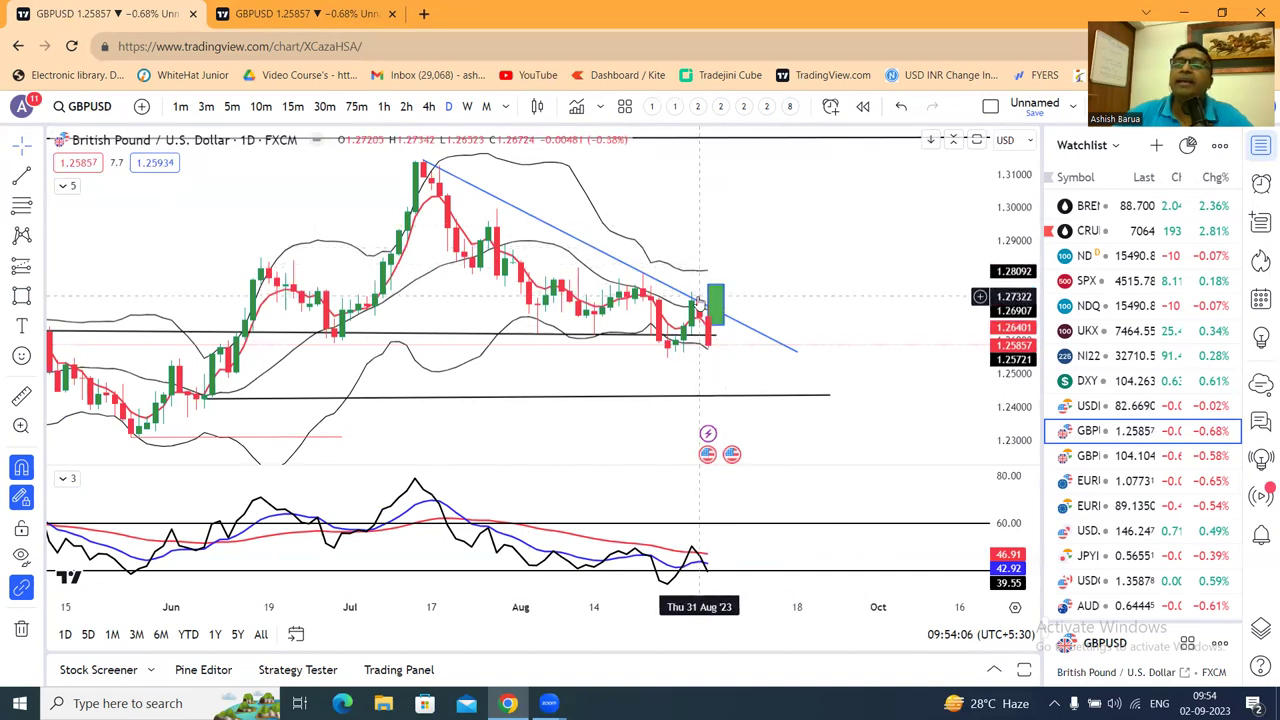
click(716, 295)
click(891, 151)
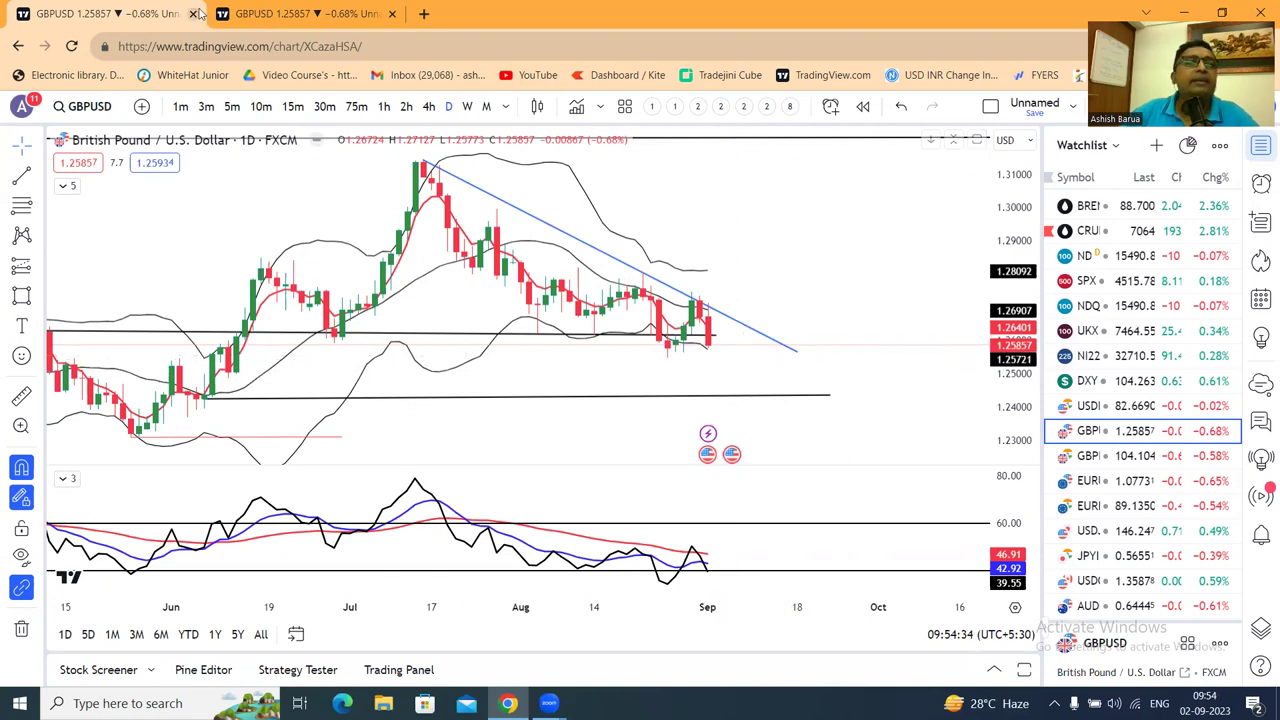
click(250, 13)
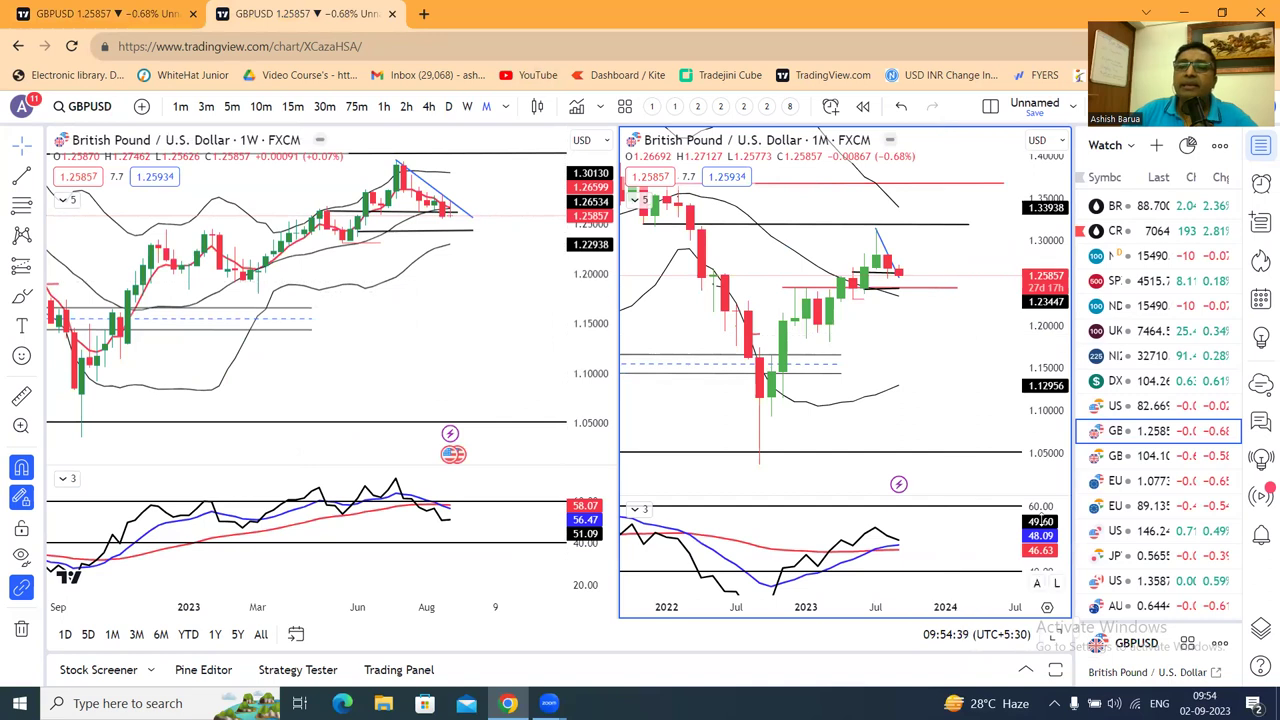
scroll(915, 329, down, 2)
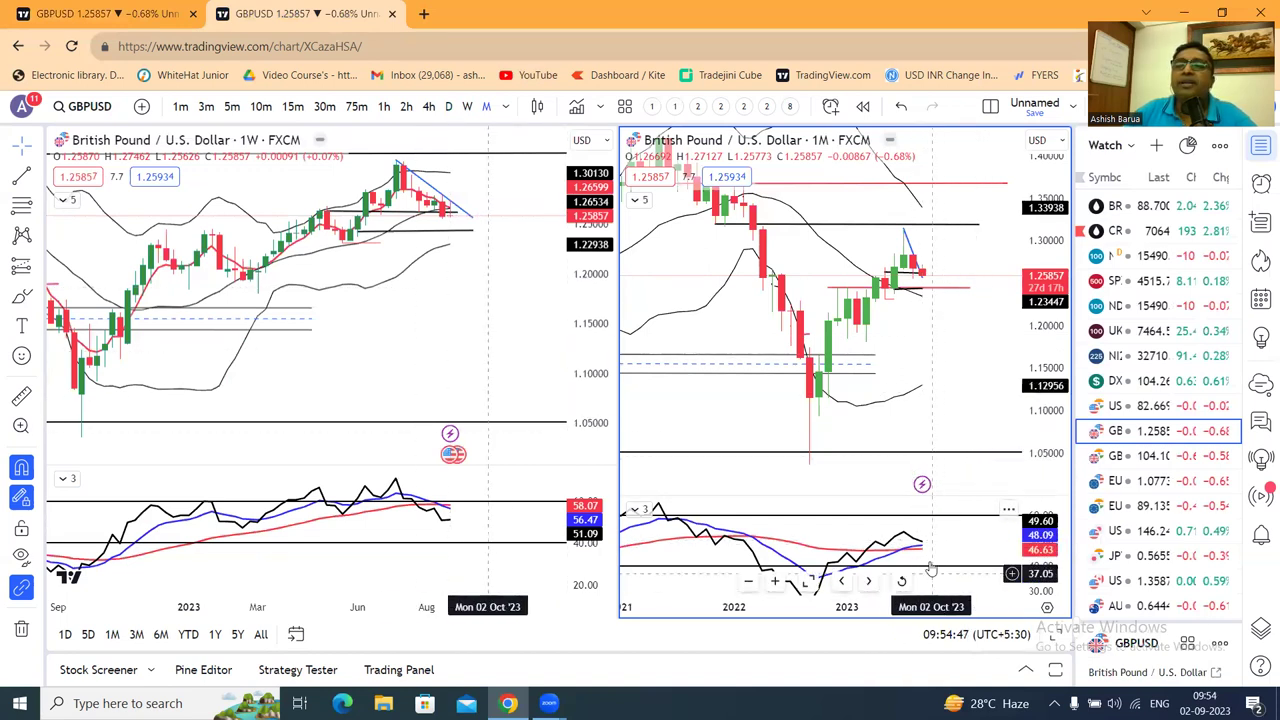
drag(1042, 312, 1046, 330)
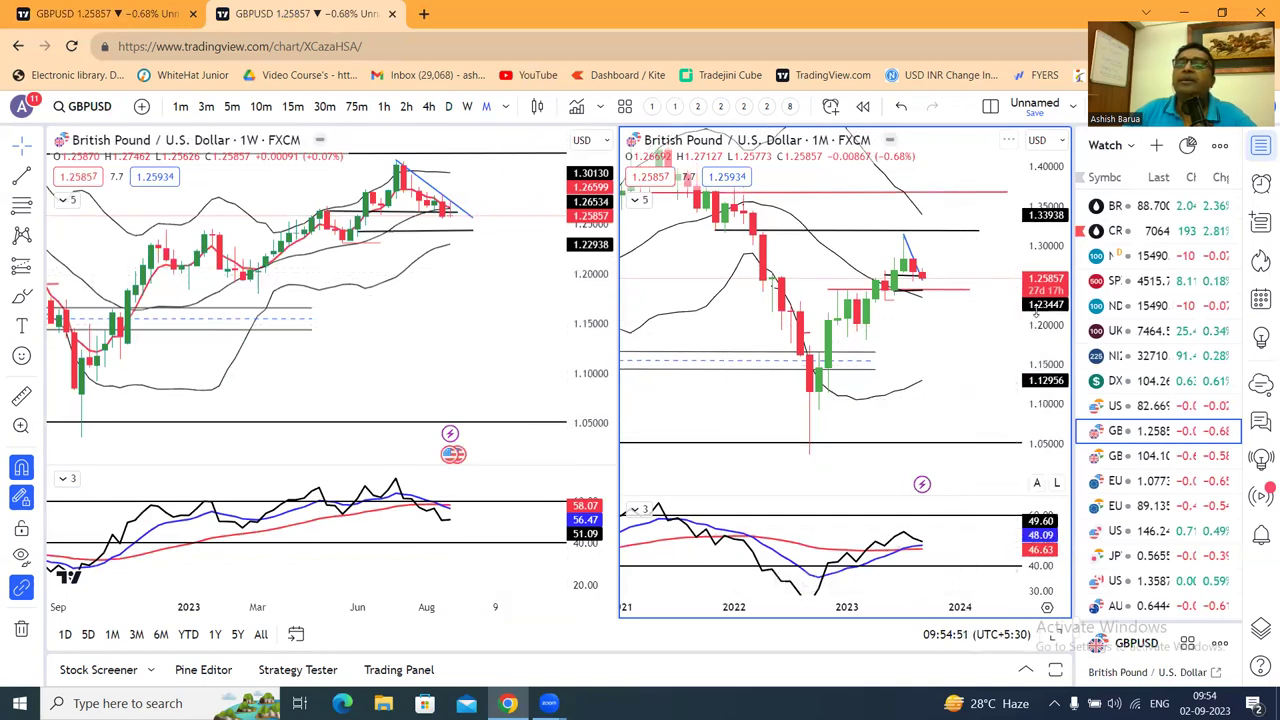
drag(1036, 312, 1038, 320)
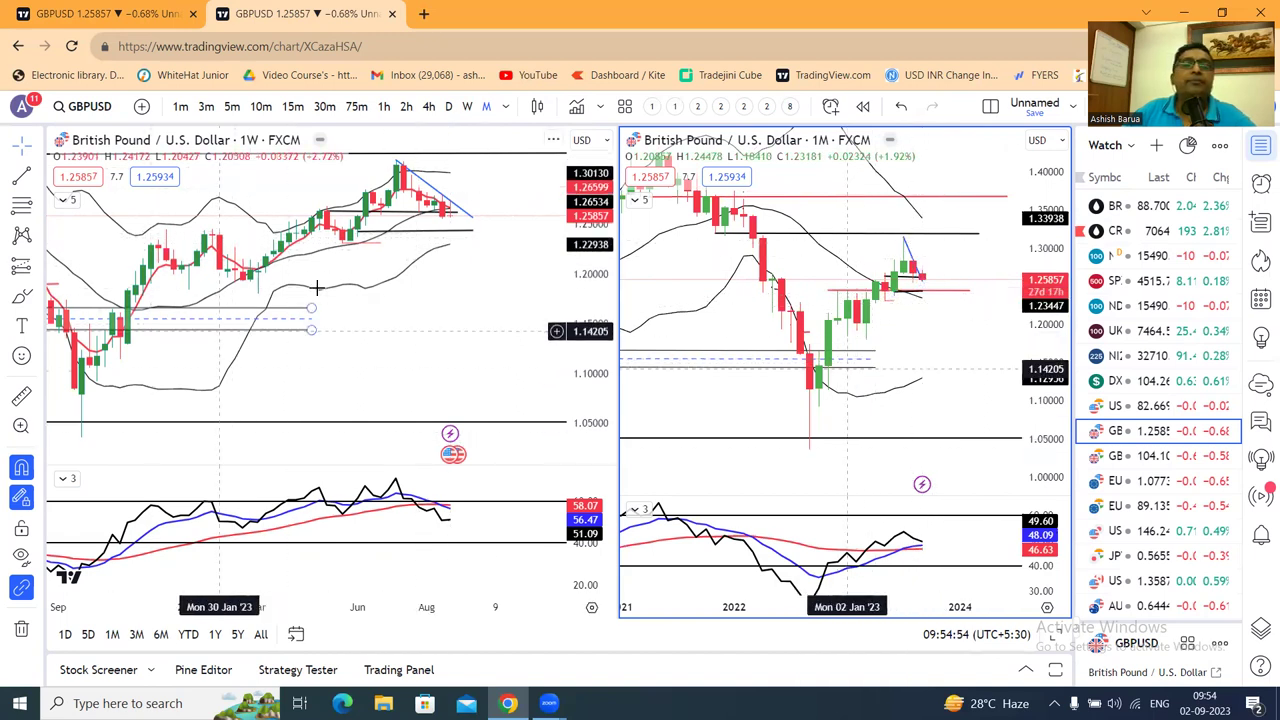
click(500, 310)
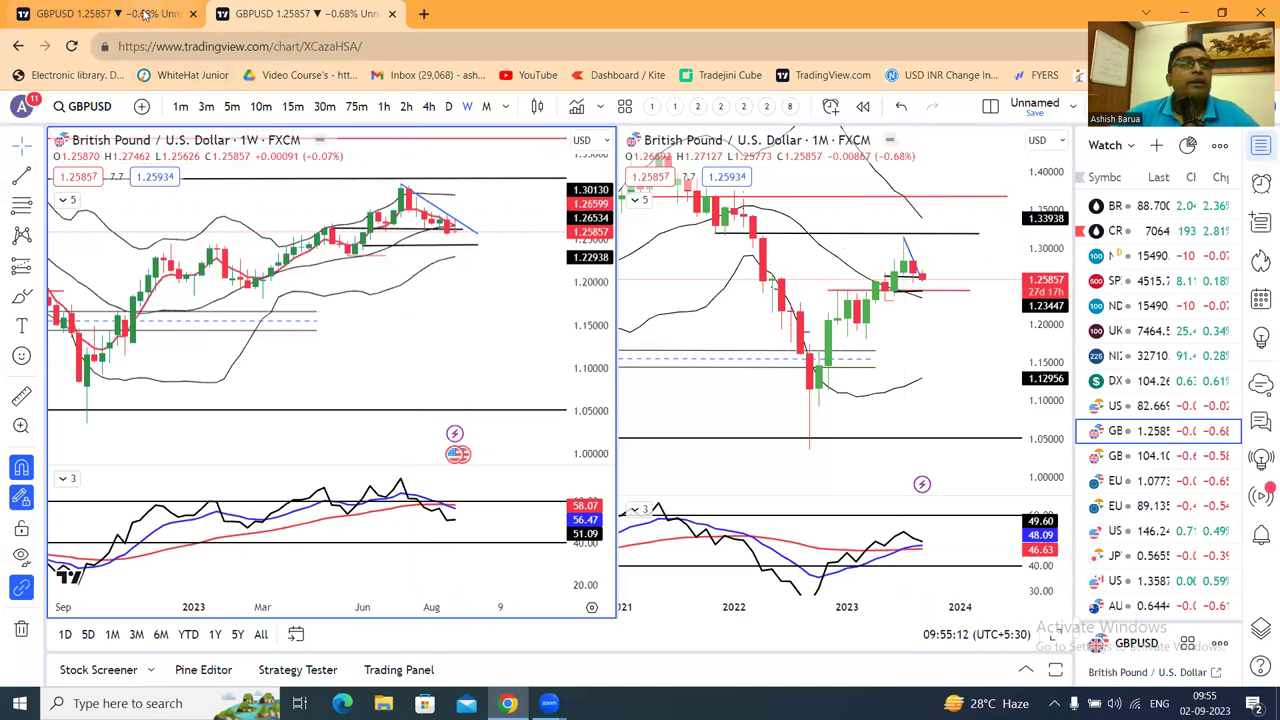
click(145, 14)
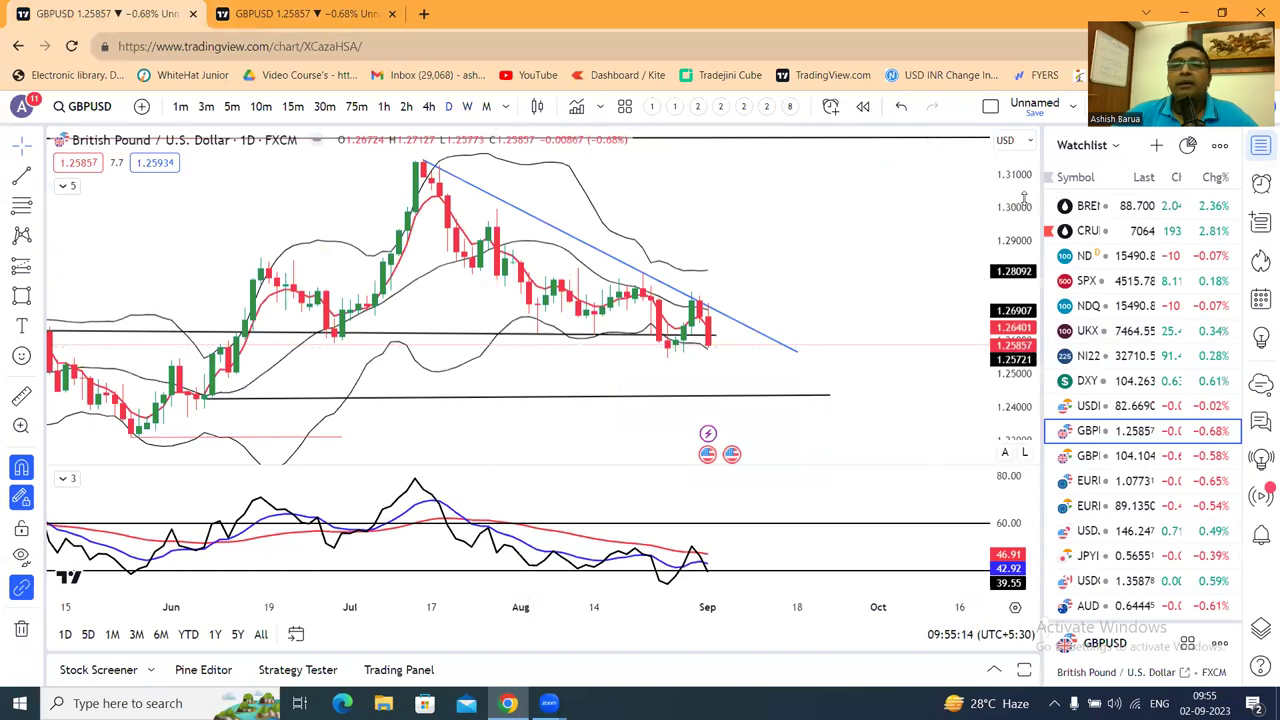
Draw a level line from the Jun 29 GBPUSD low to Sep 14, then switch to GBPINR.
drag(1024, 198, 1020, 256)
scroll(843, 245, down, 3)
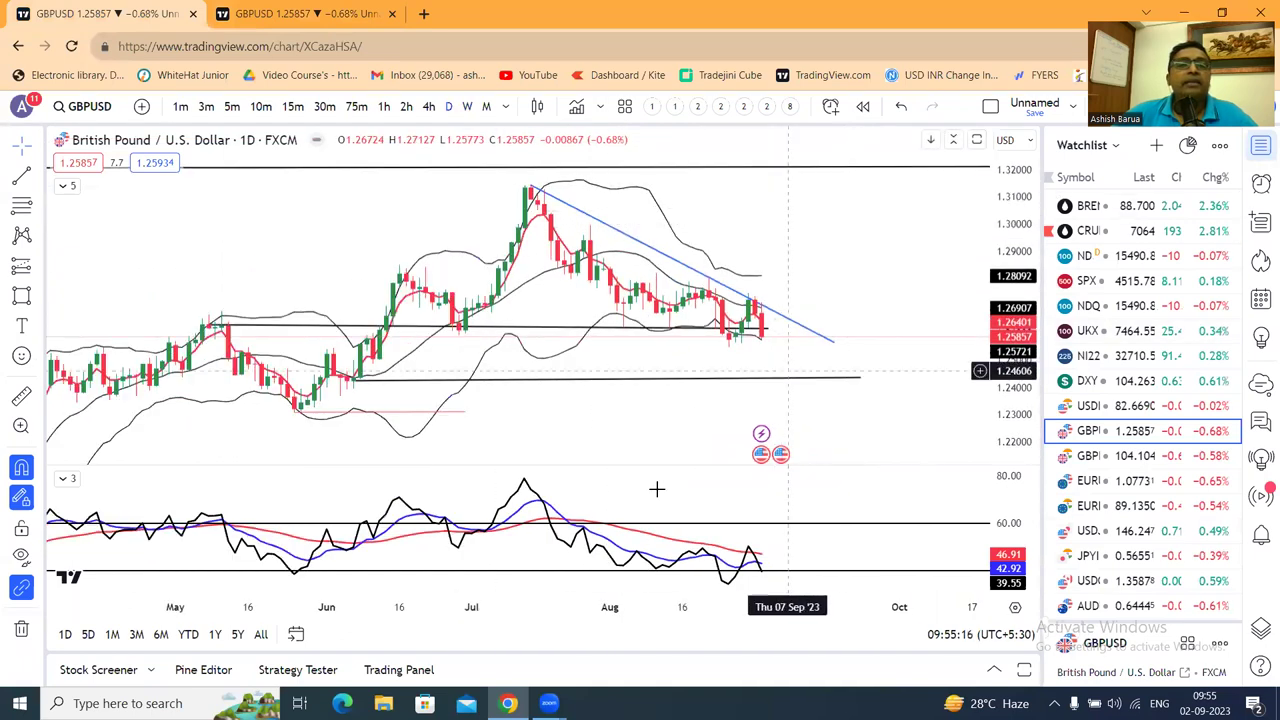
click(459, 333)
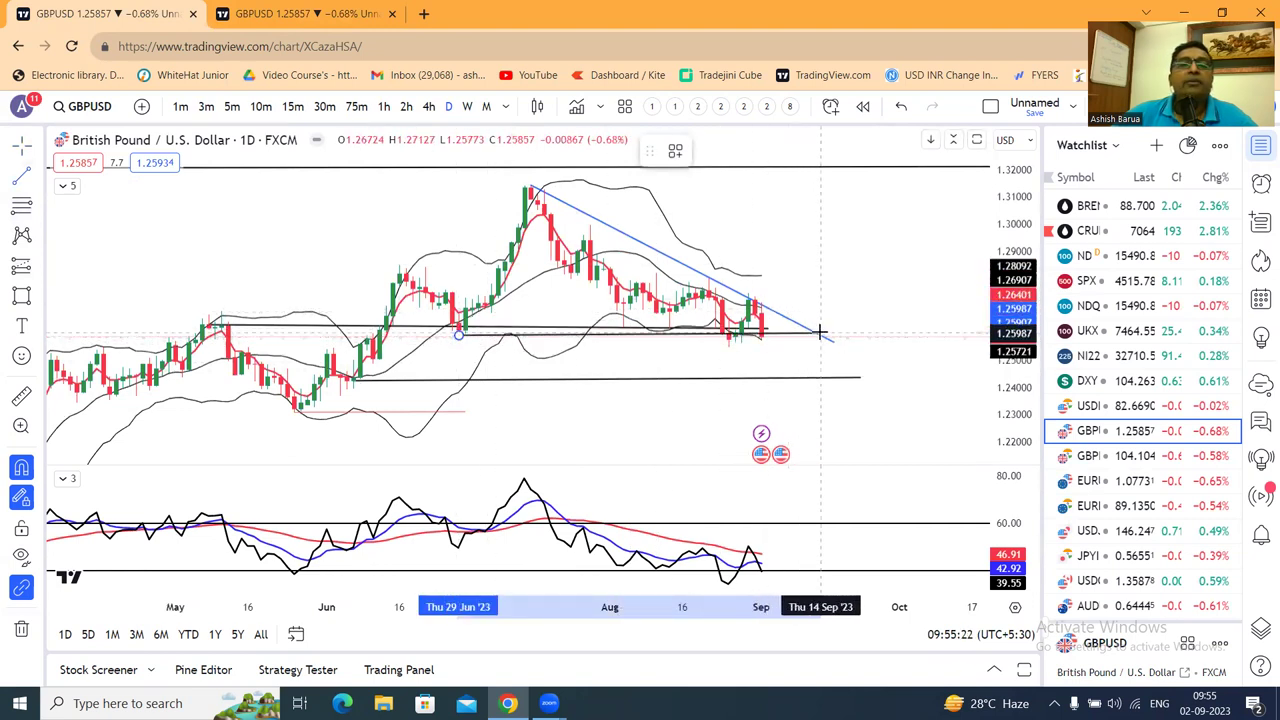
click(820, 334)
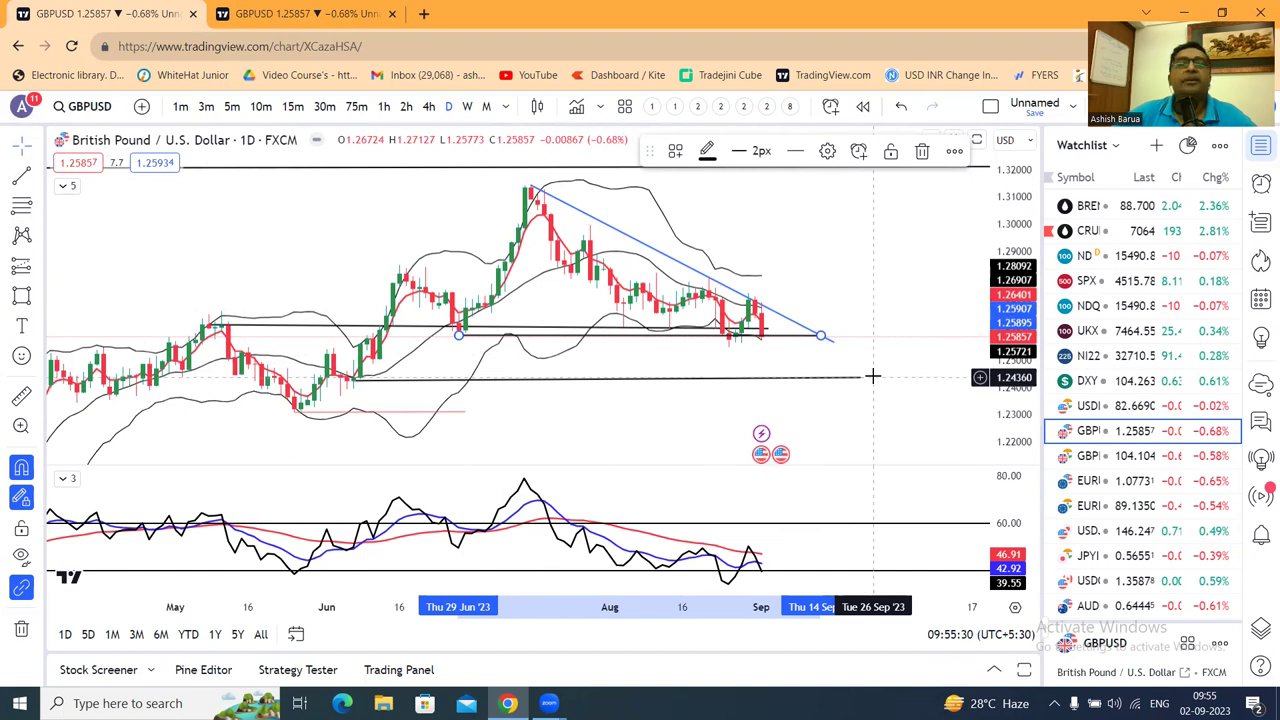
click(886, 269)
click(1128, 458)
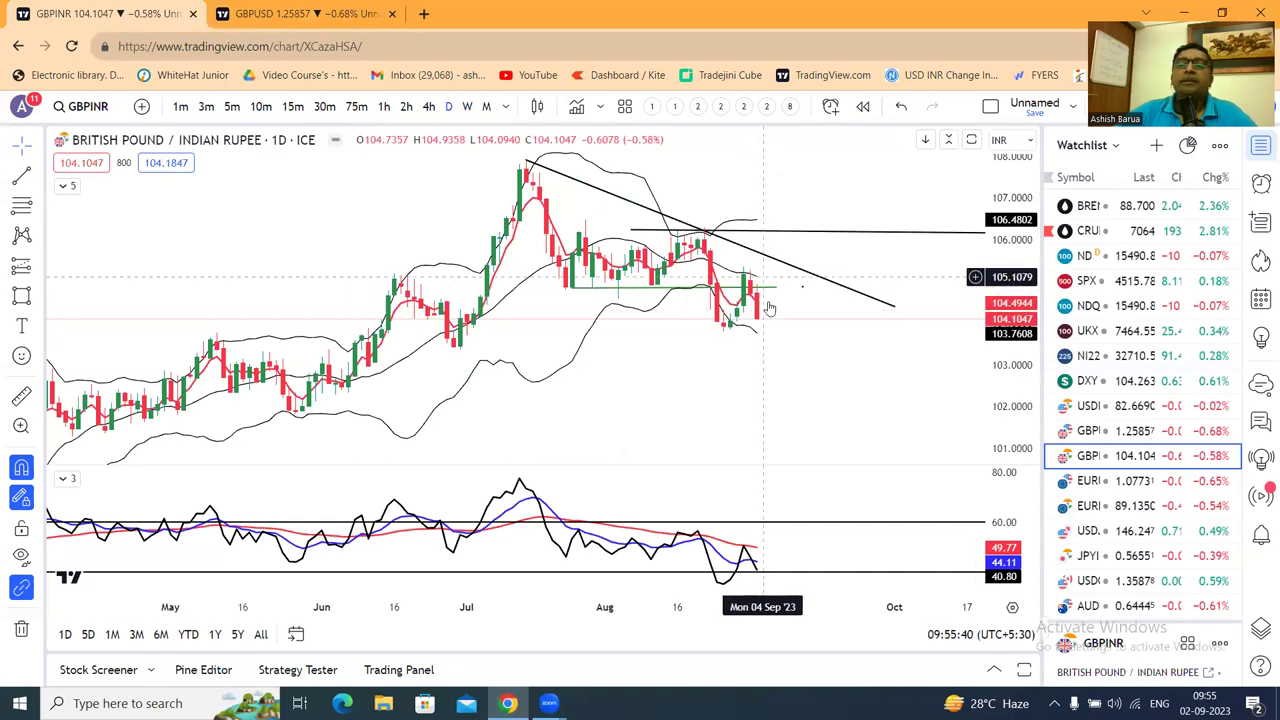
Load GBPINR into the weekly/monthly two-chart layout.
drag(1003, 263, 1015, 352)
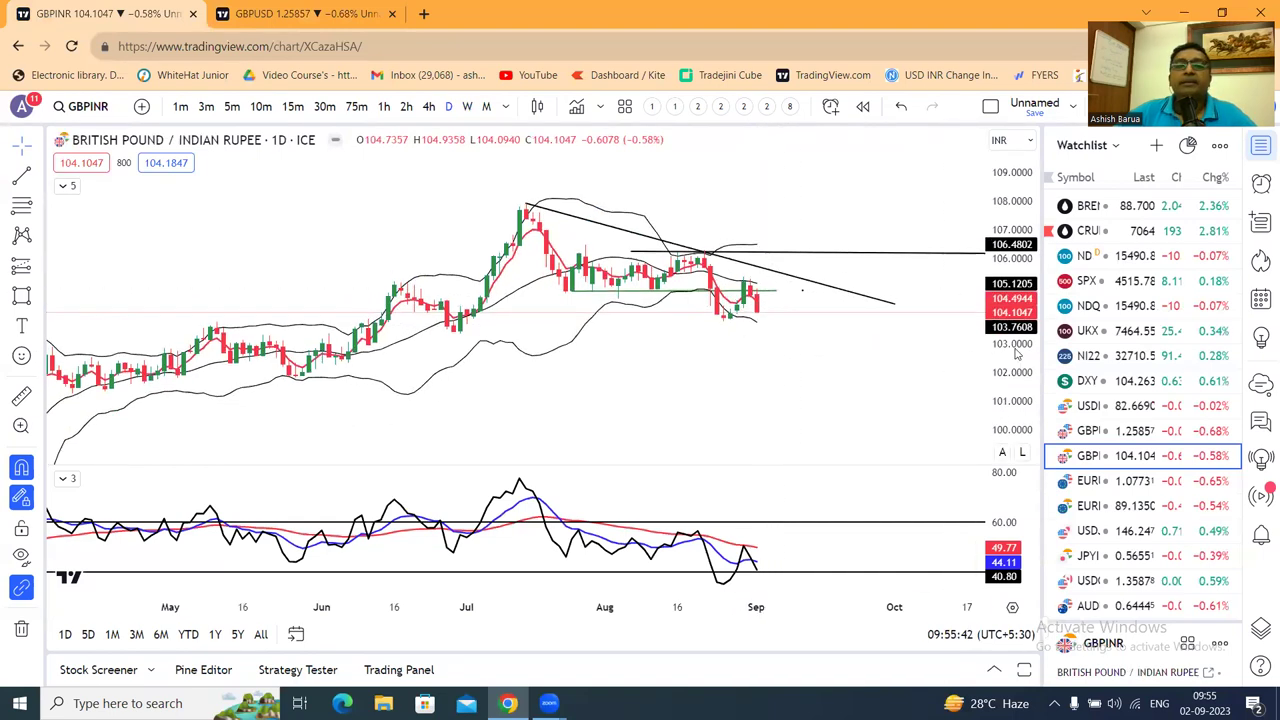
click(296, 12)
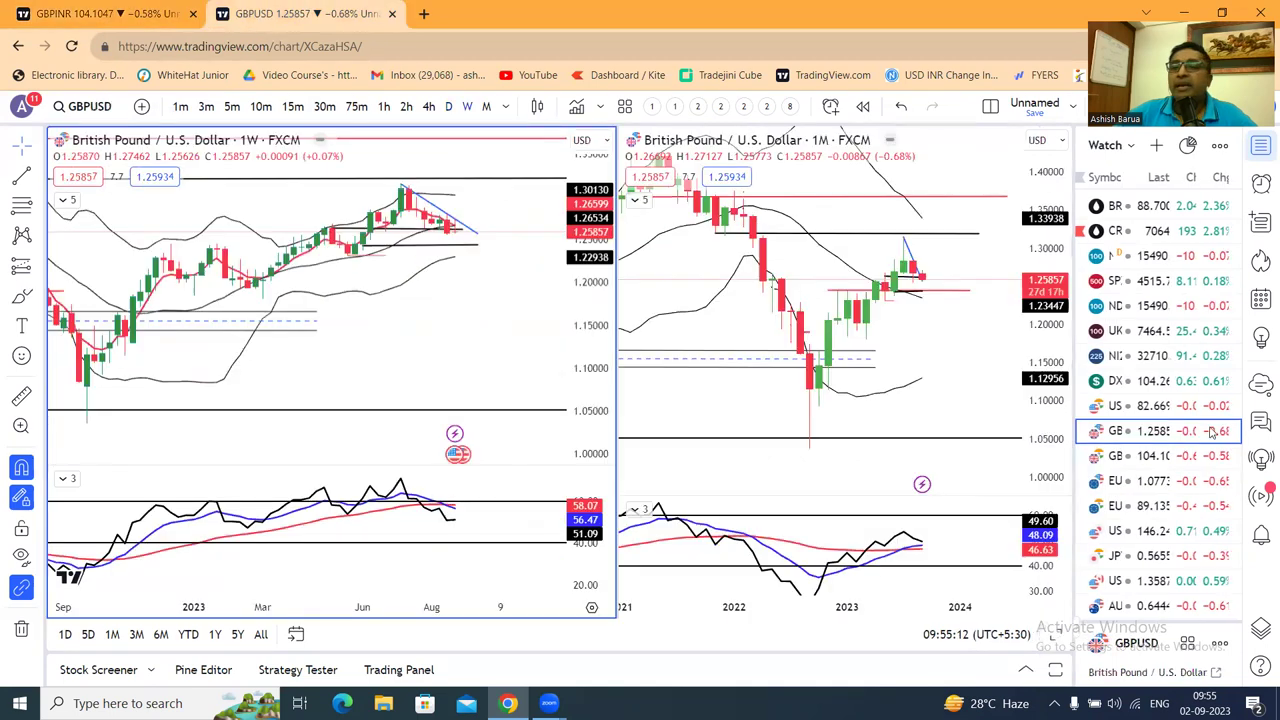
click(1148, 457)
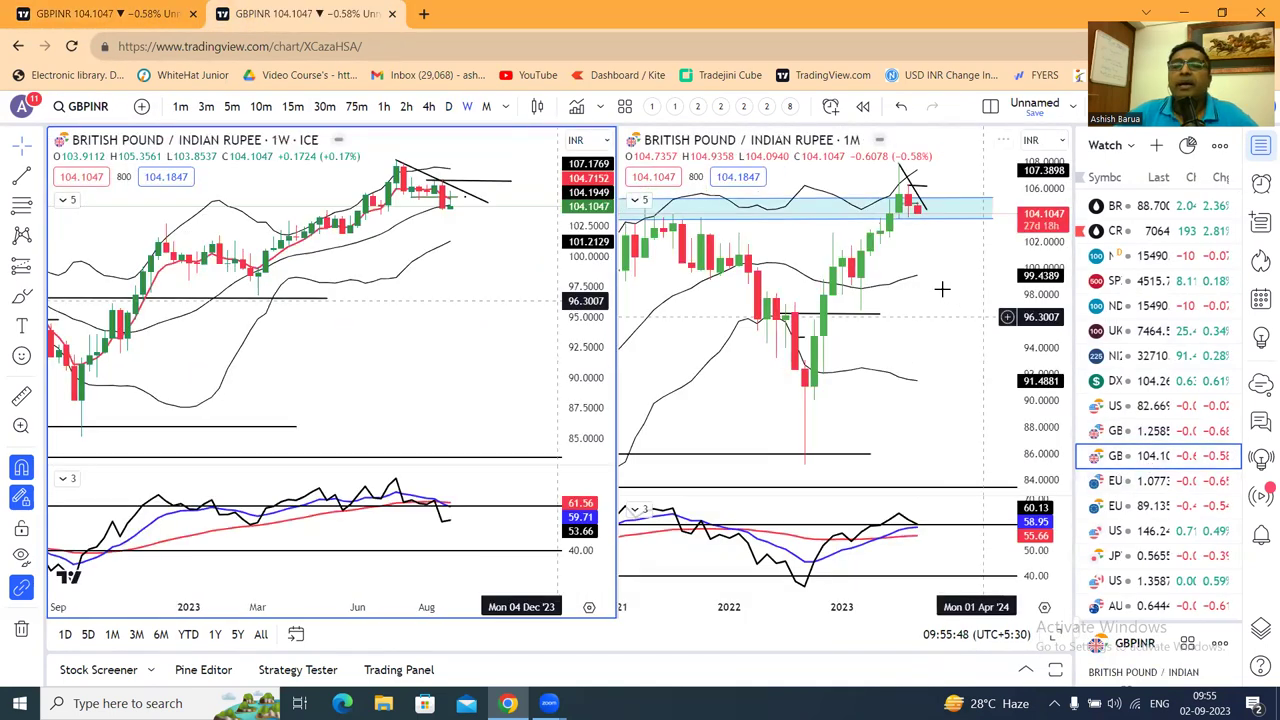
scroll(935, 289, down, 2)
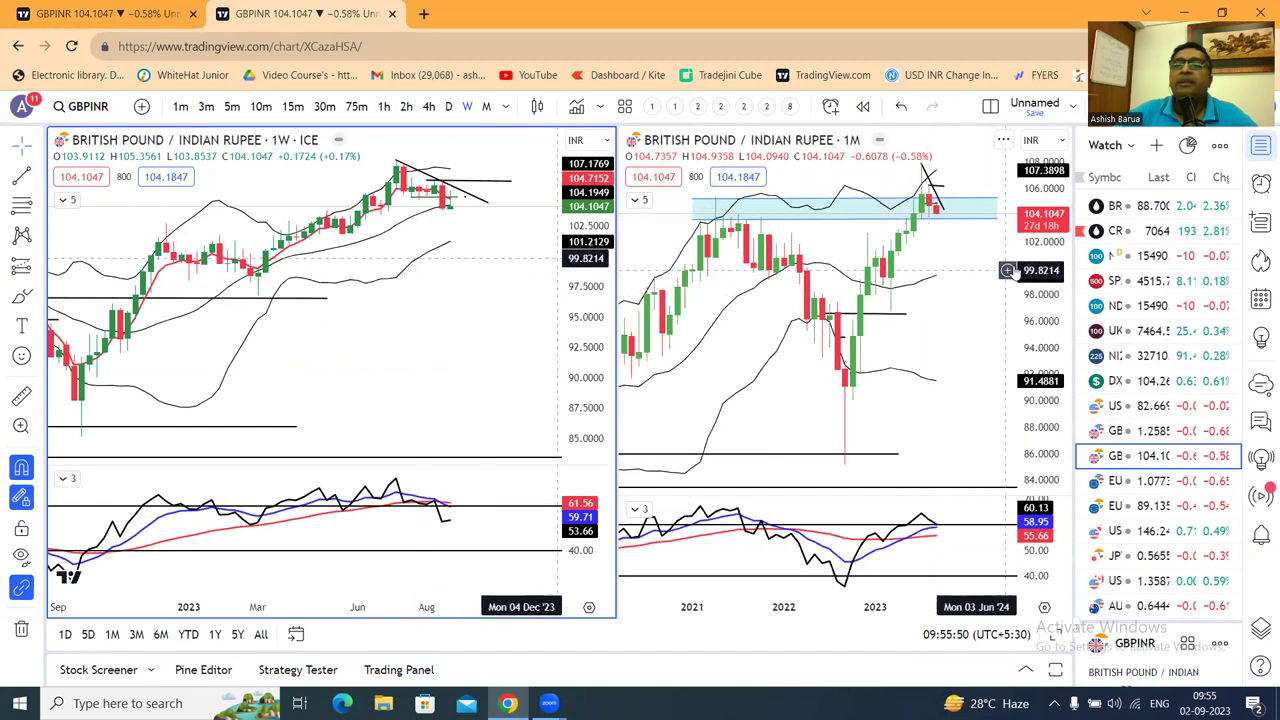
Rescale the monthly and weekly GBPINR charts, select the blue zone, and return to daily.
click(1013, 275)
drag(972, 300, 972, 340)
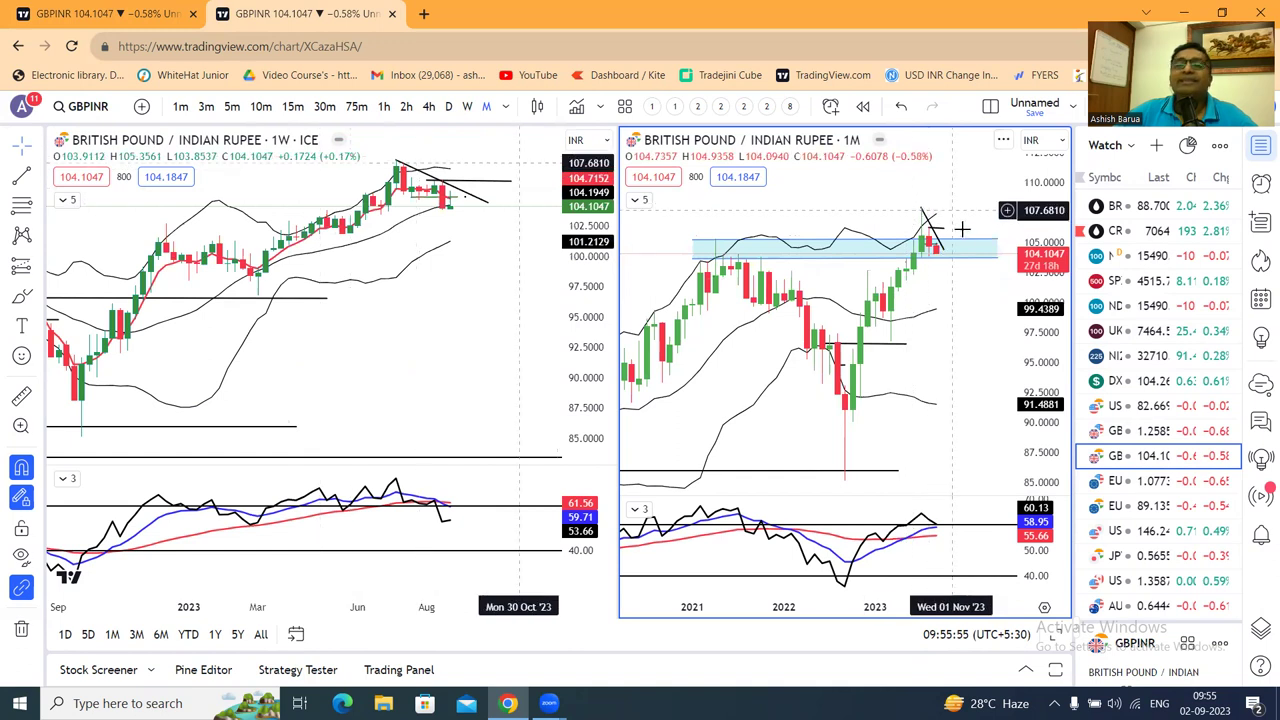
click(917, 259)
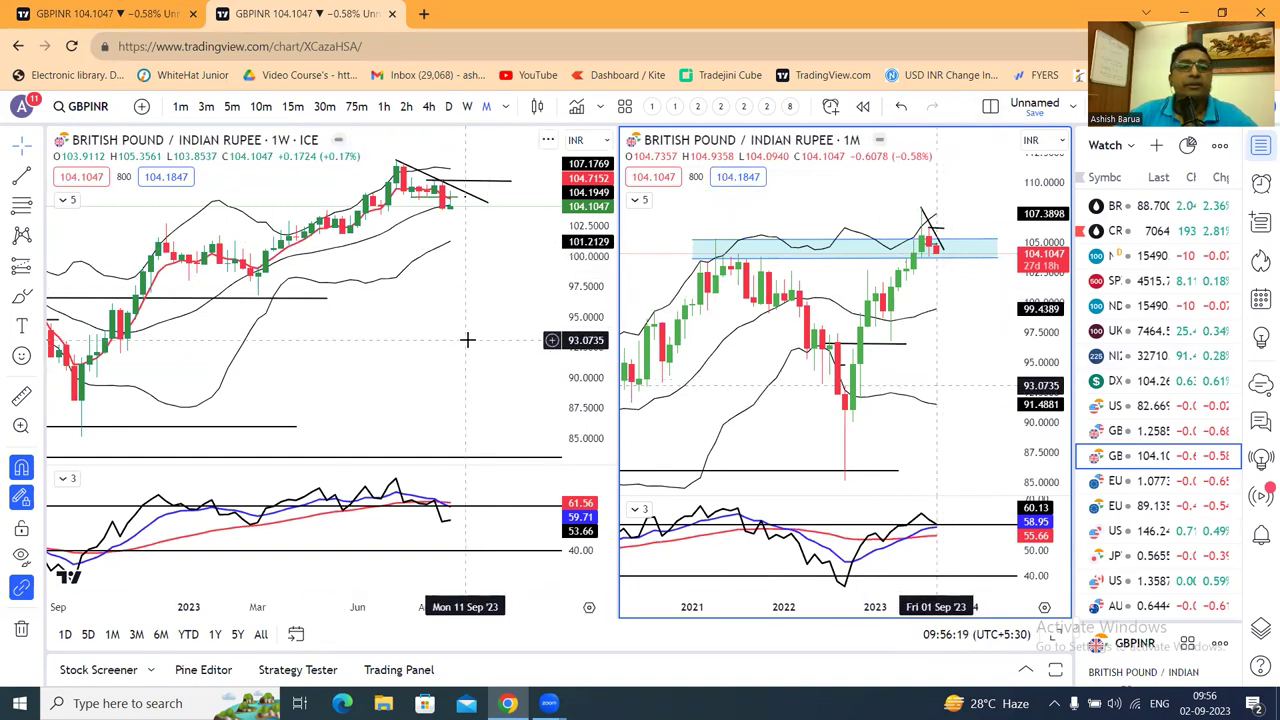
scroll(467, 340, down, 1)
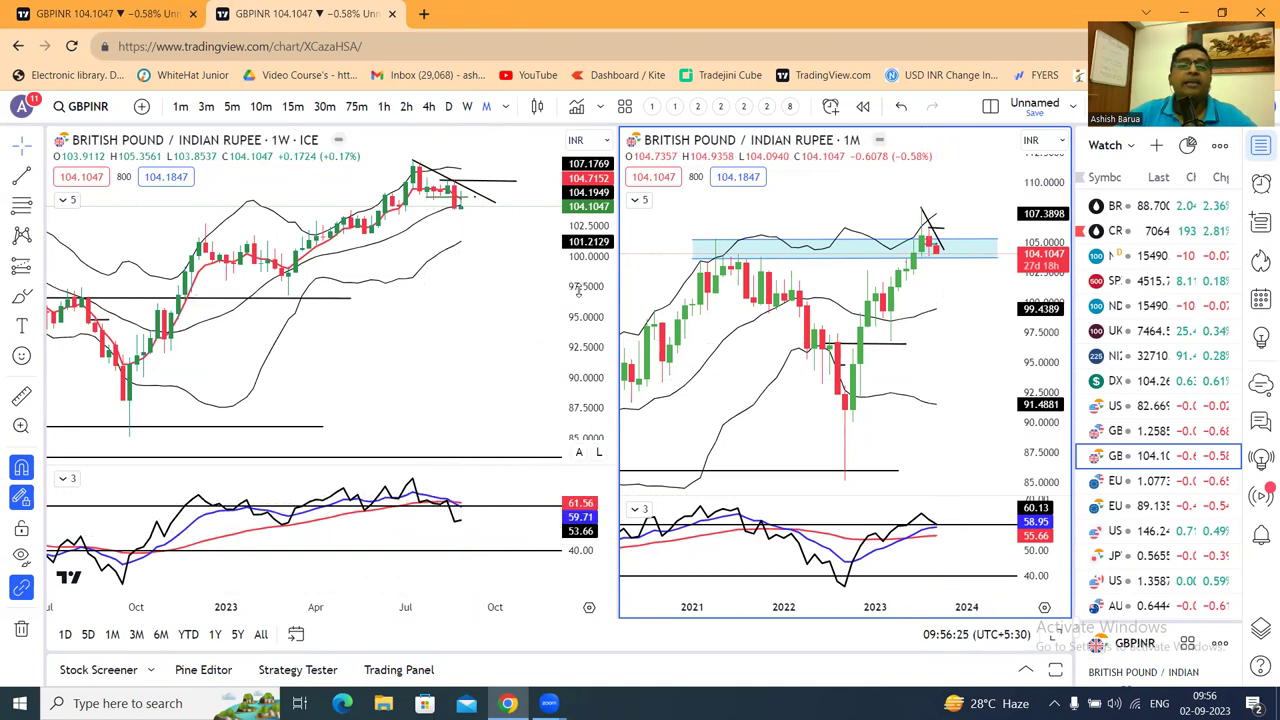
drag(577, 290, 578, 300)
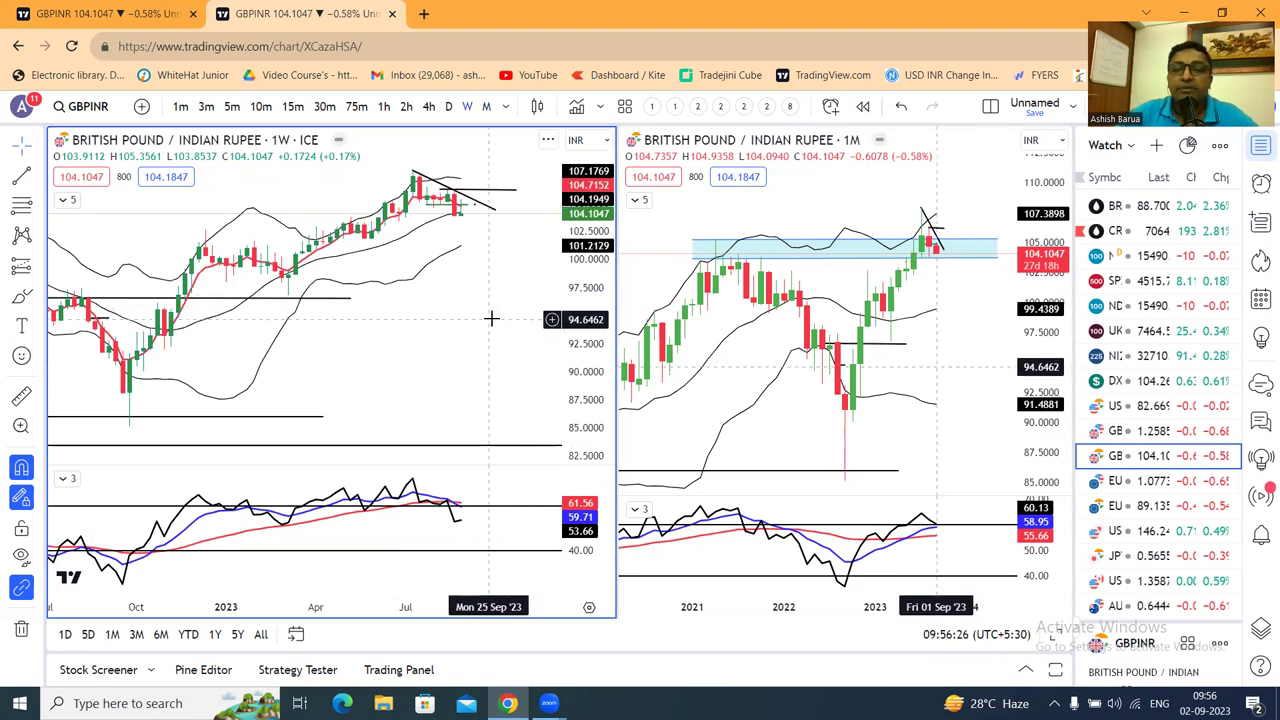
click(135, 12)
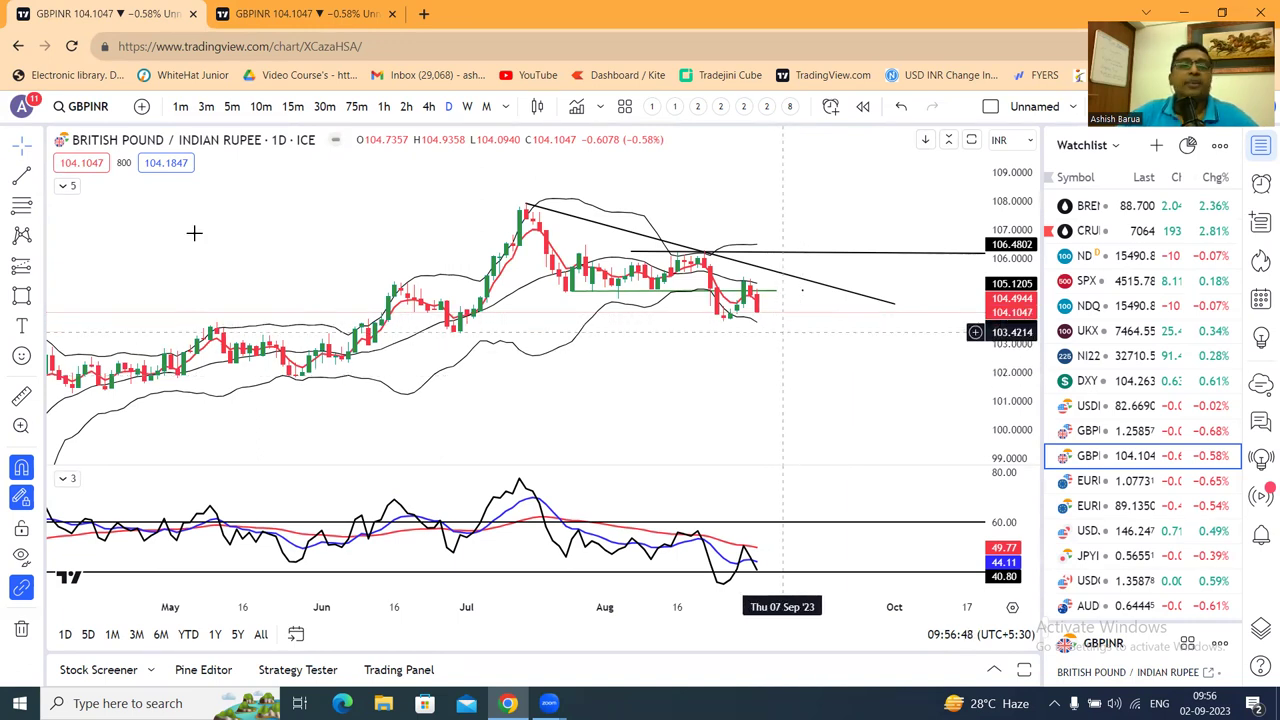
Draw level lines from the Jun 30, Jun 7 and May 29 lows to early October.
click(459, 334)
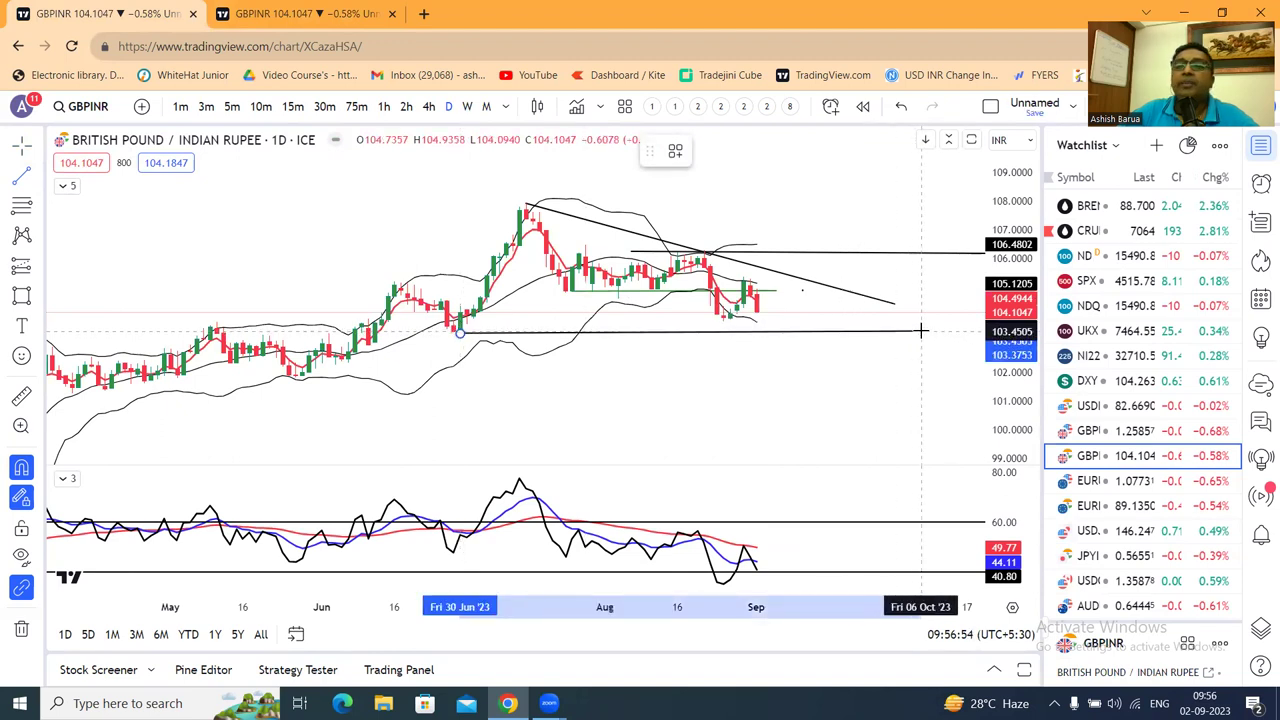
click(921, 330)
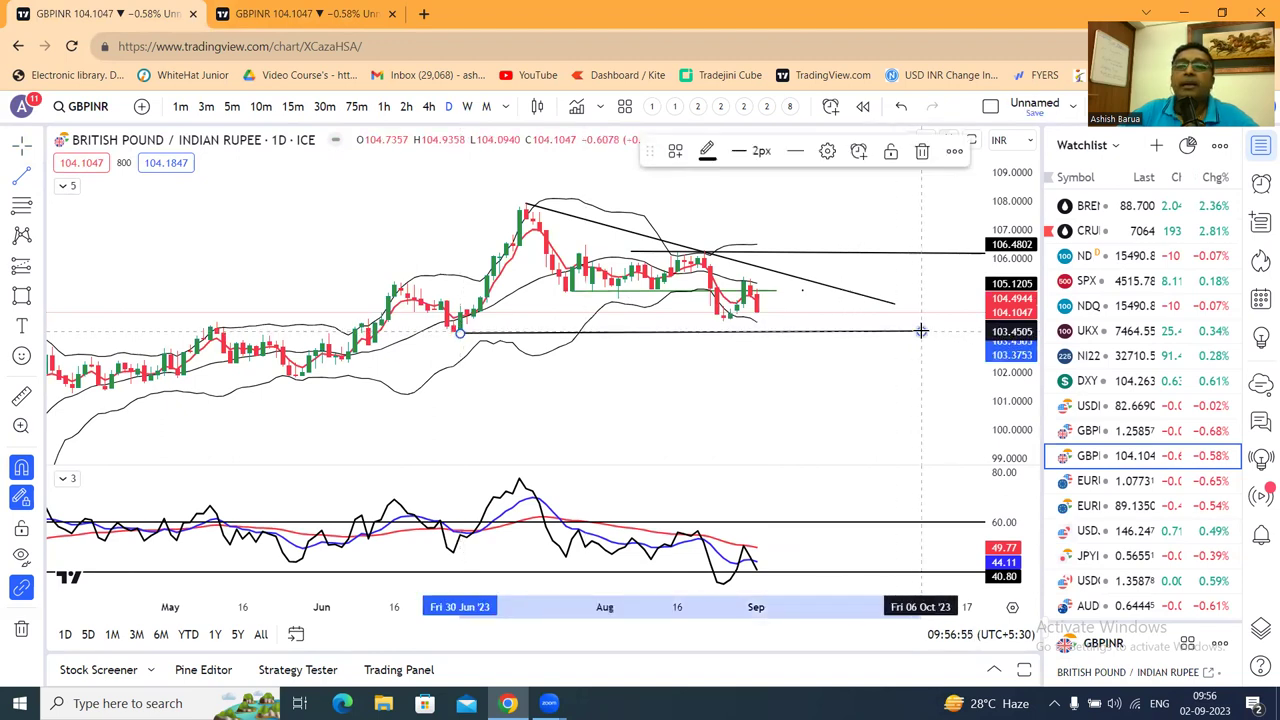
click(347, 358)
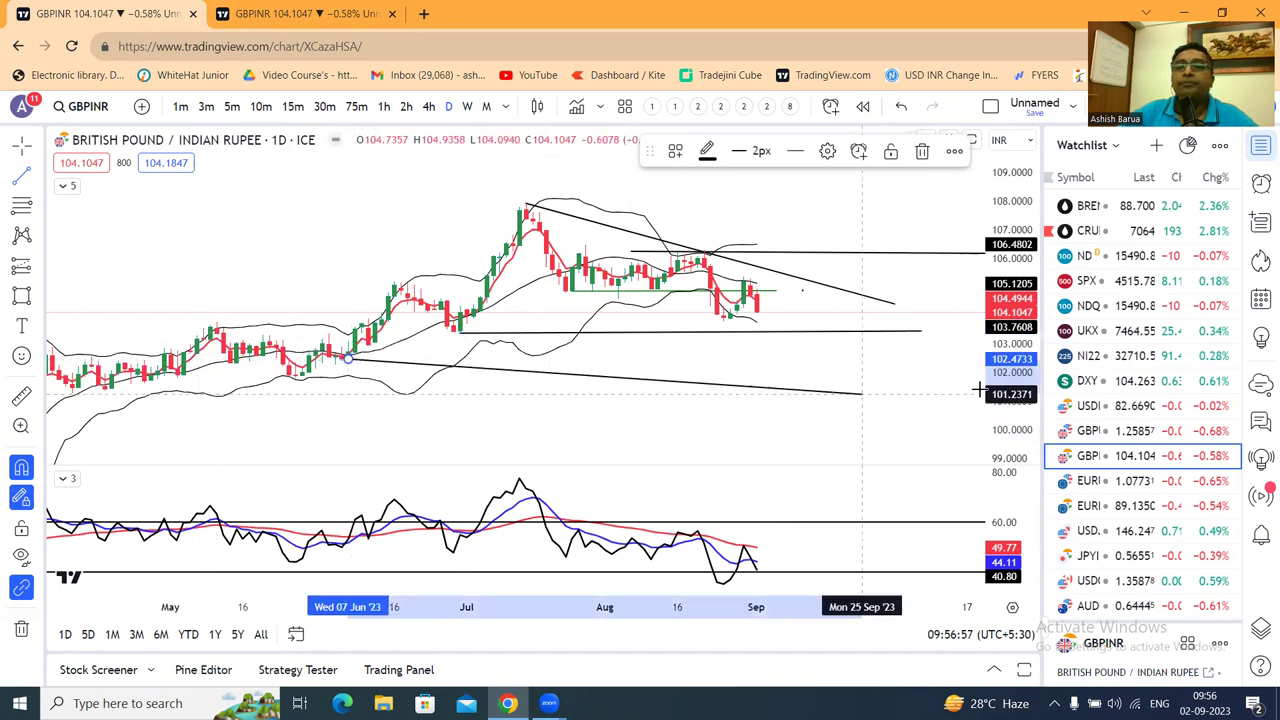
click(927, 358)
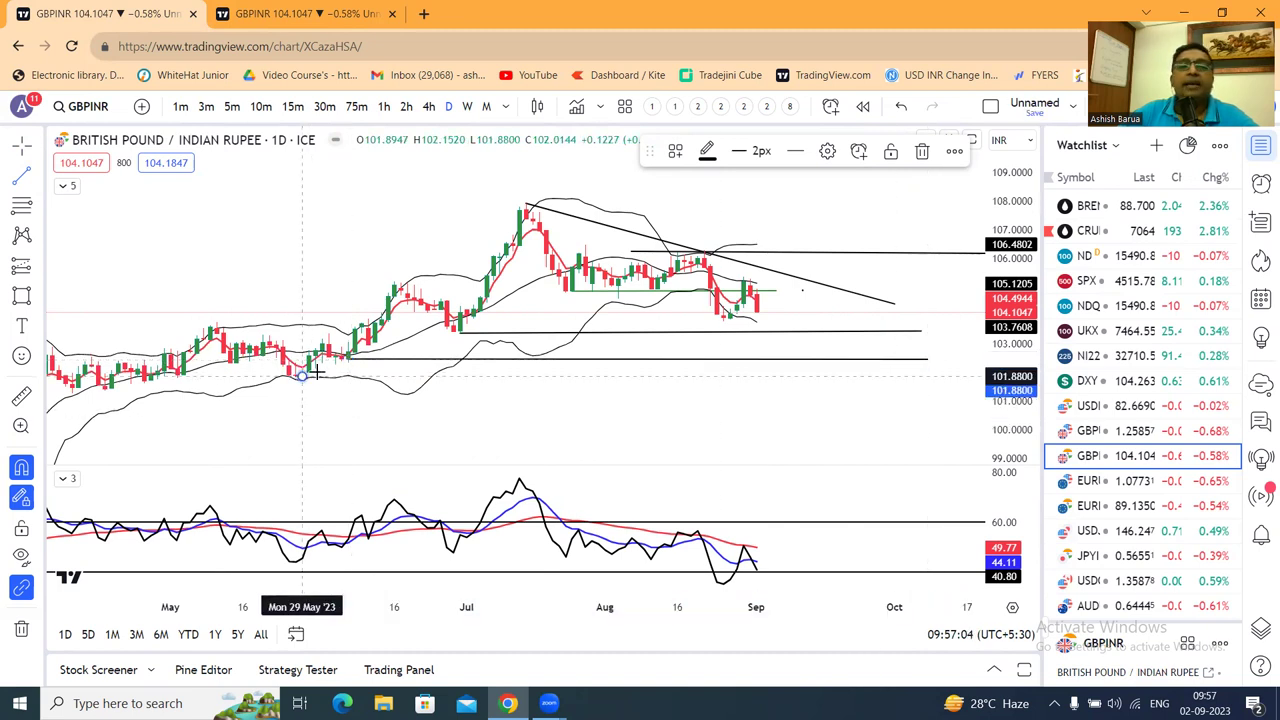
click(313, 372)
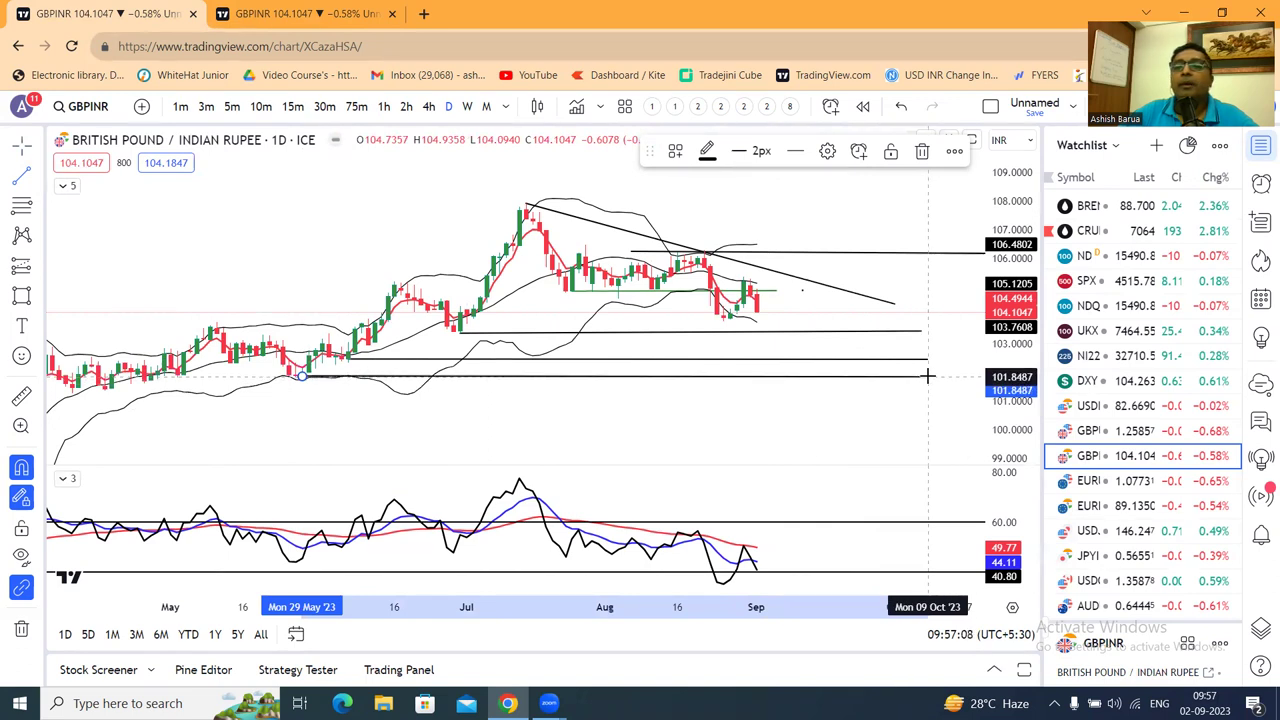
click(927, 375)
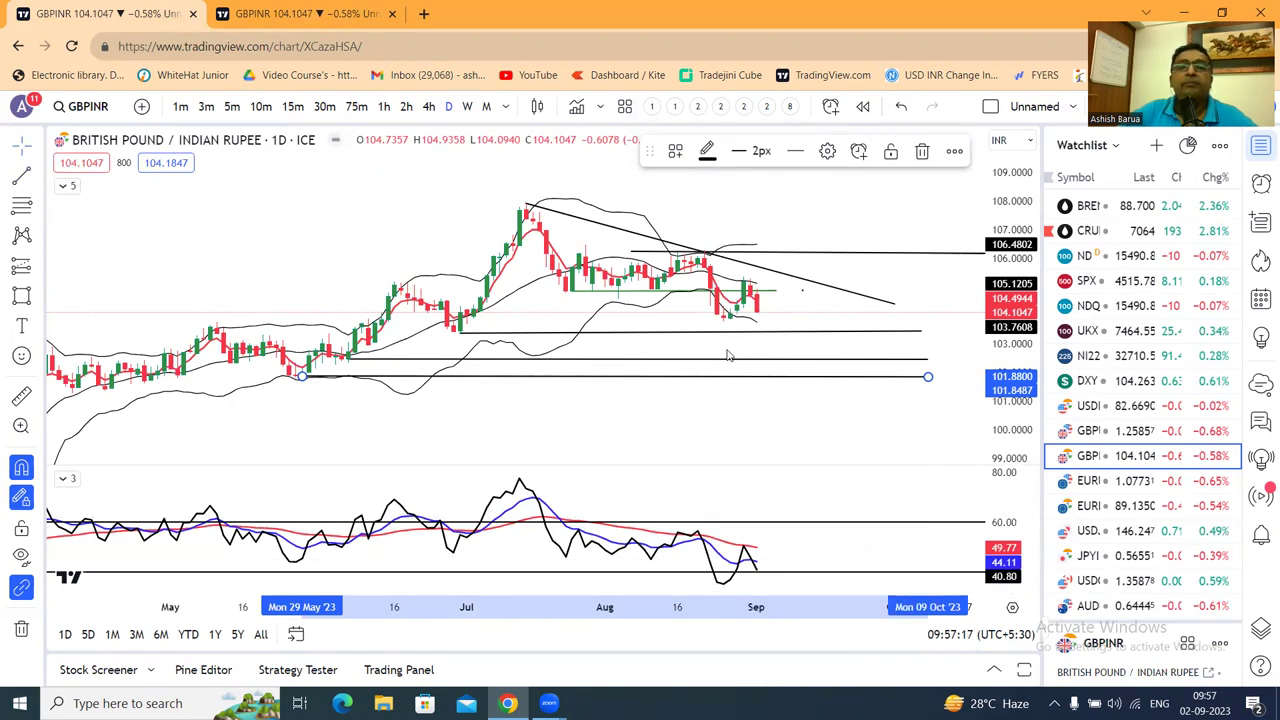
Load EURUSD on the daily chart and into both weekly and monthly panes.
click(1090, 484)
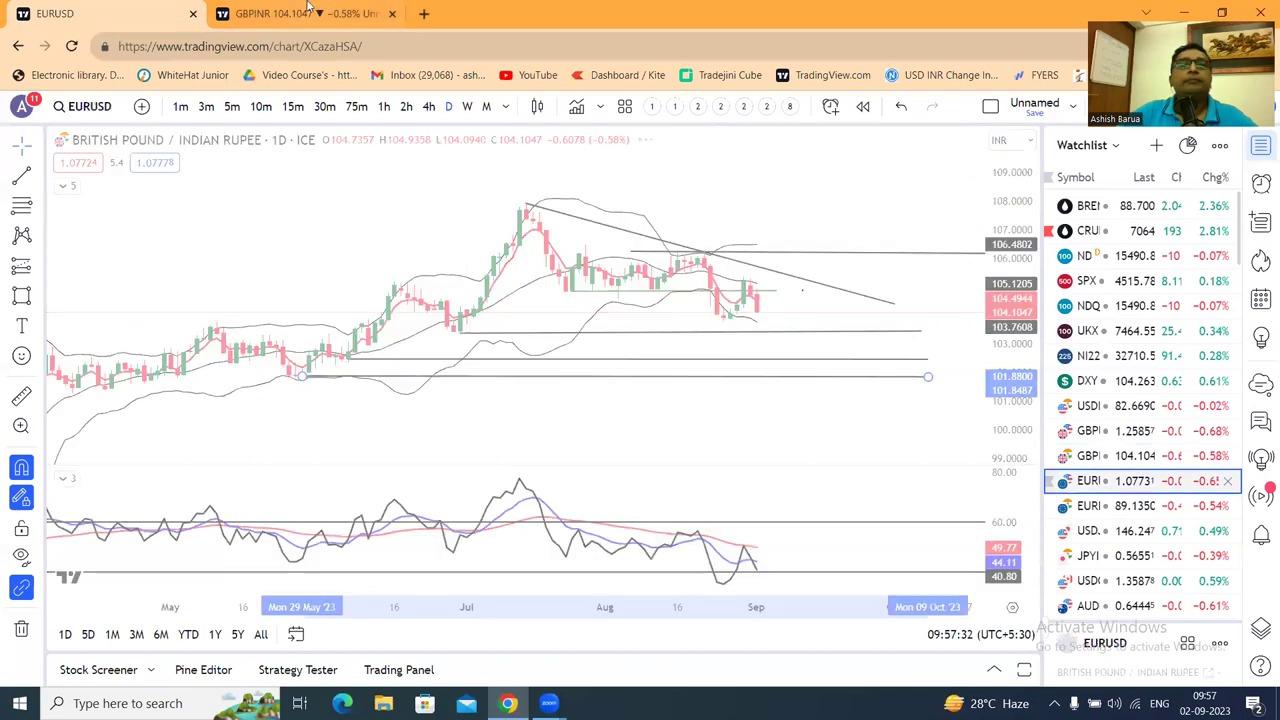
click(333, 22)
click(1117, 484)
click(1123, 484)
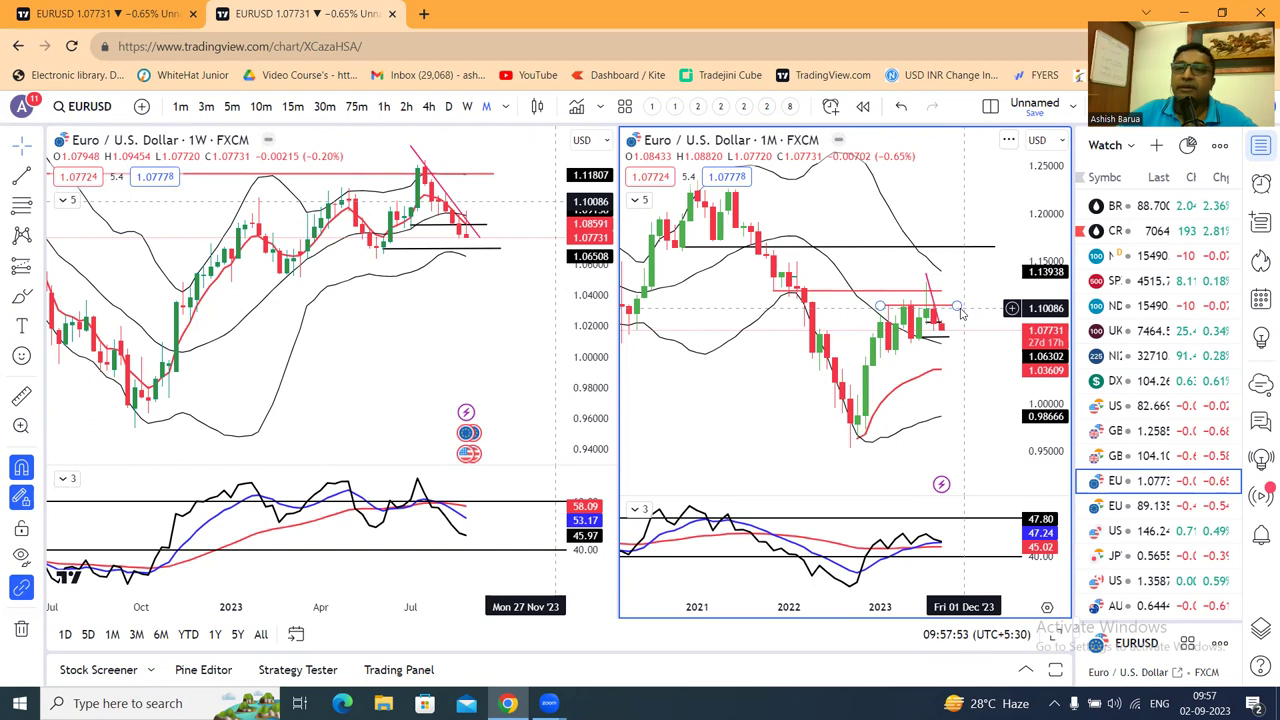
Finish the horizontal line on monthly EURUSD, then switch the daily chart to EURINR.
click(959, 309)
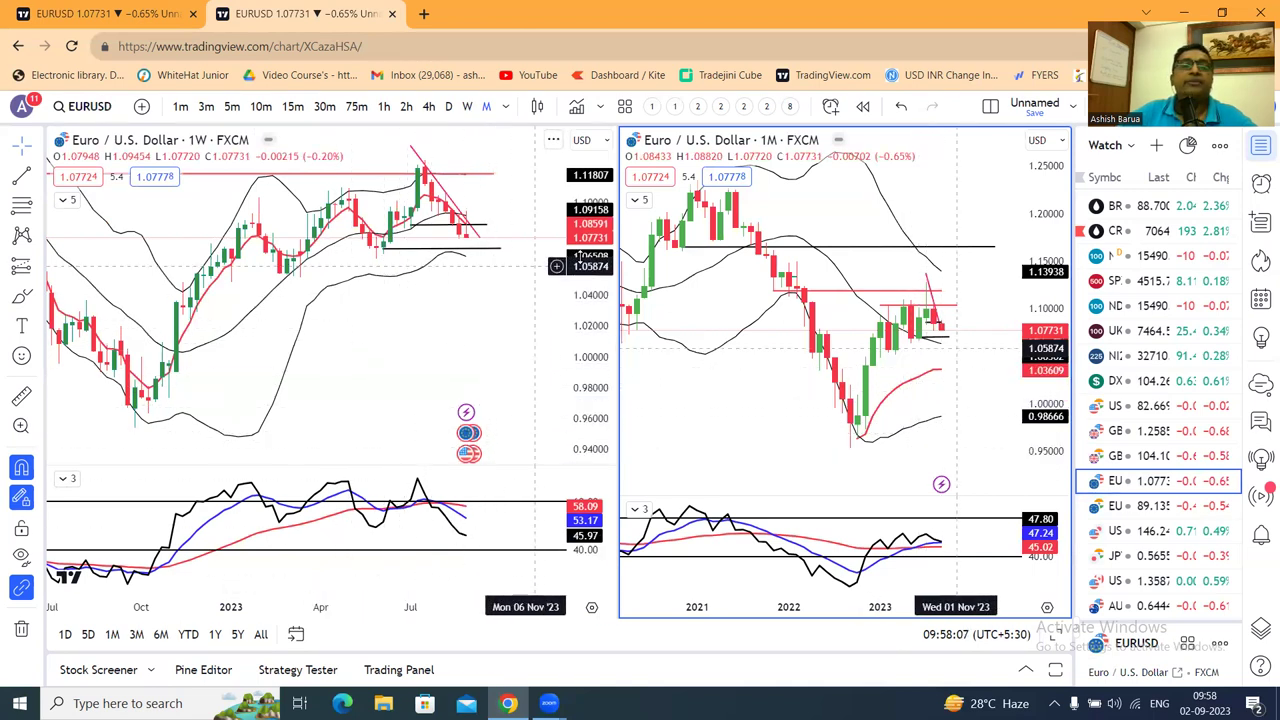
click(537, 262)
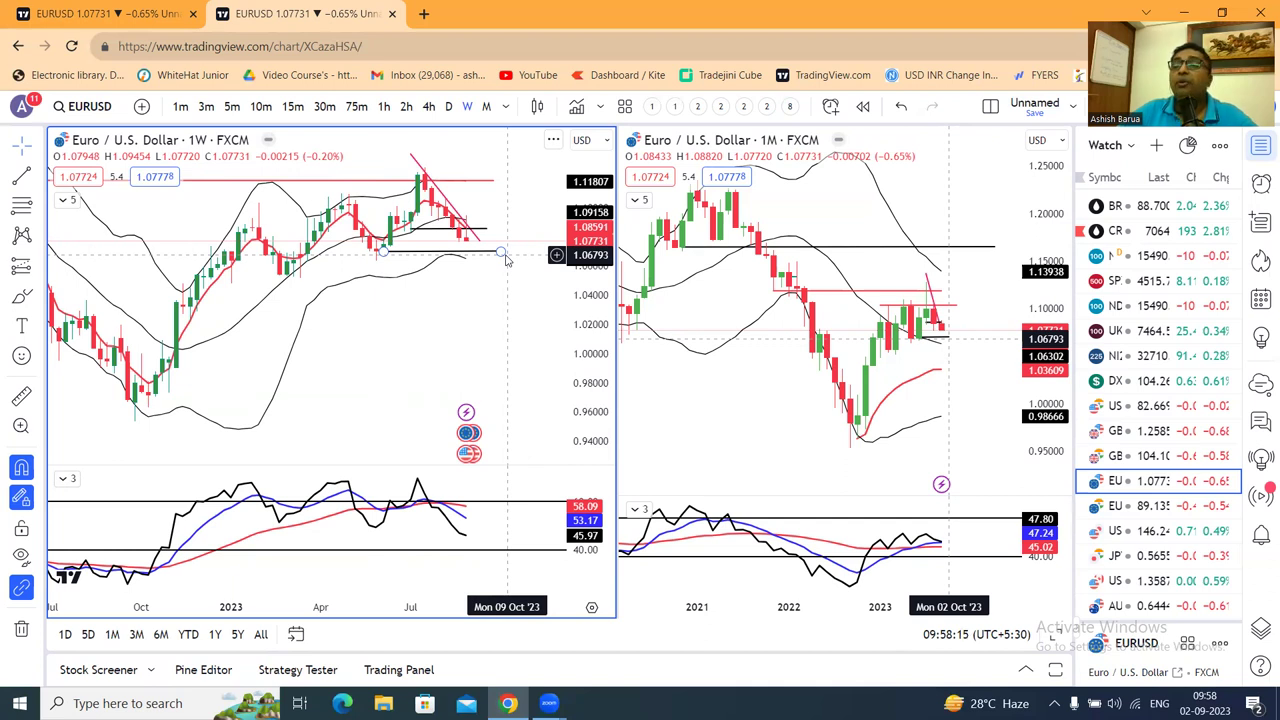
click(93, 18)
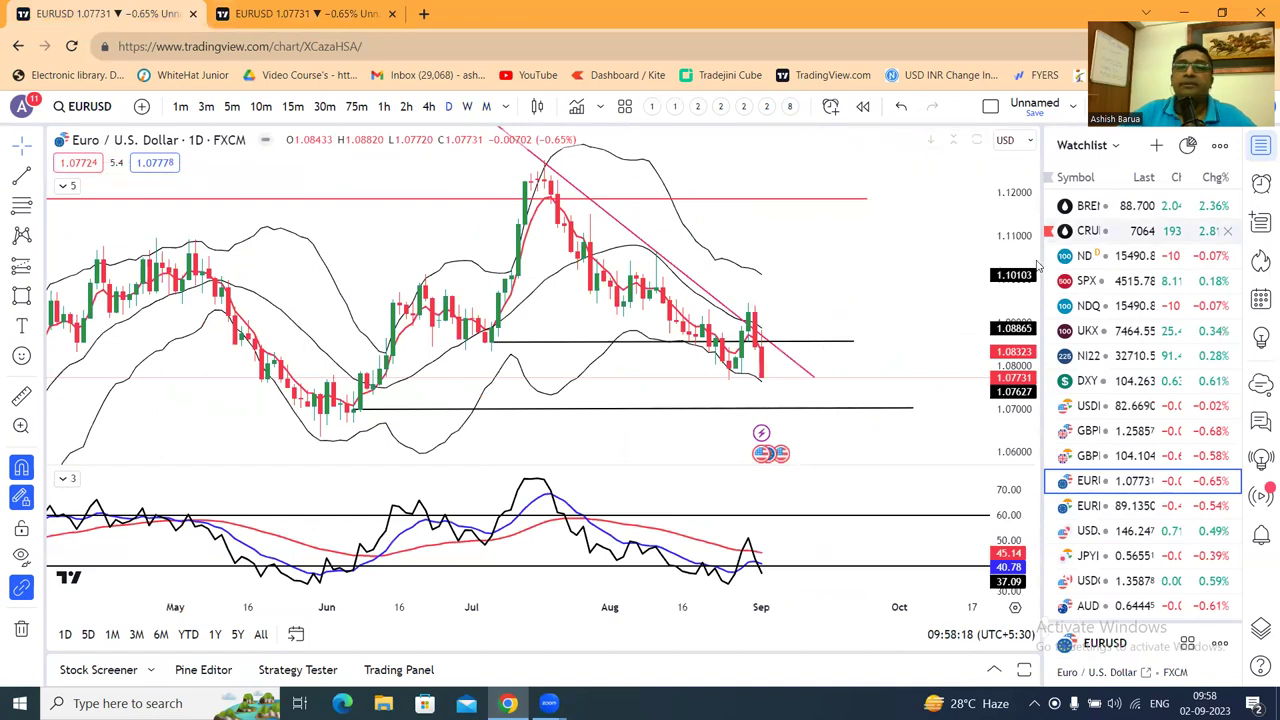
drag(1022, 274, 1016, 279)
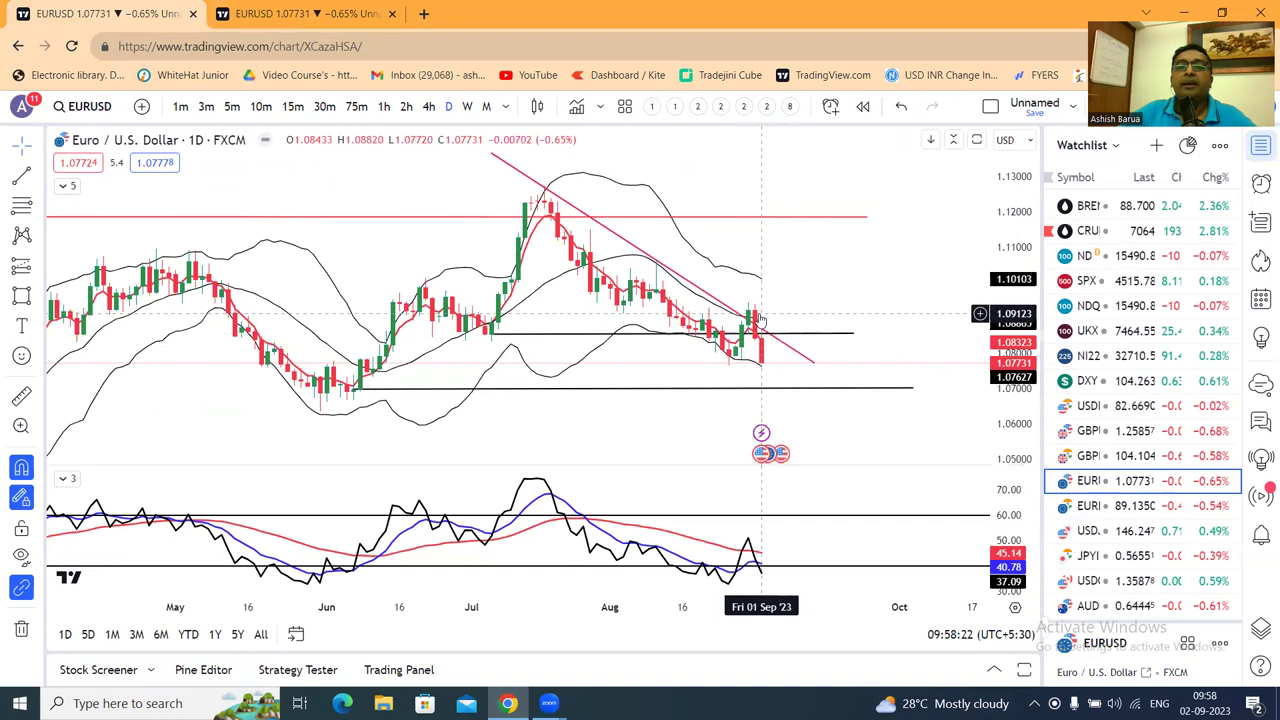
click(1098, 507)
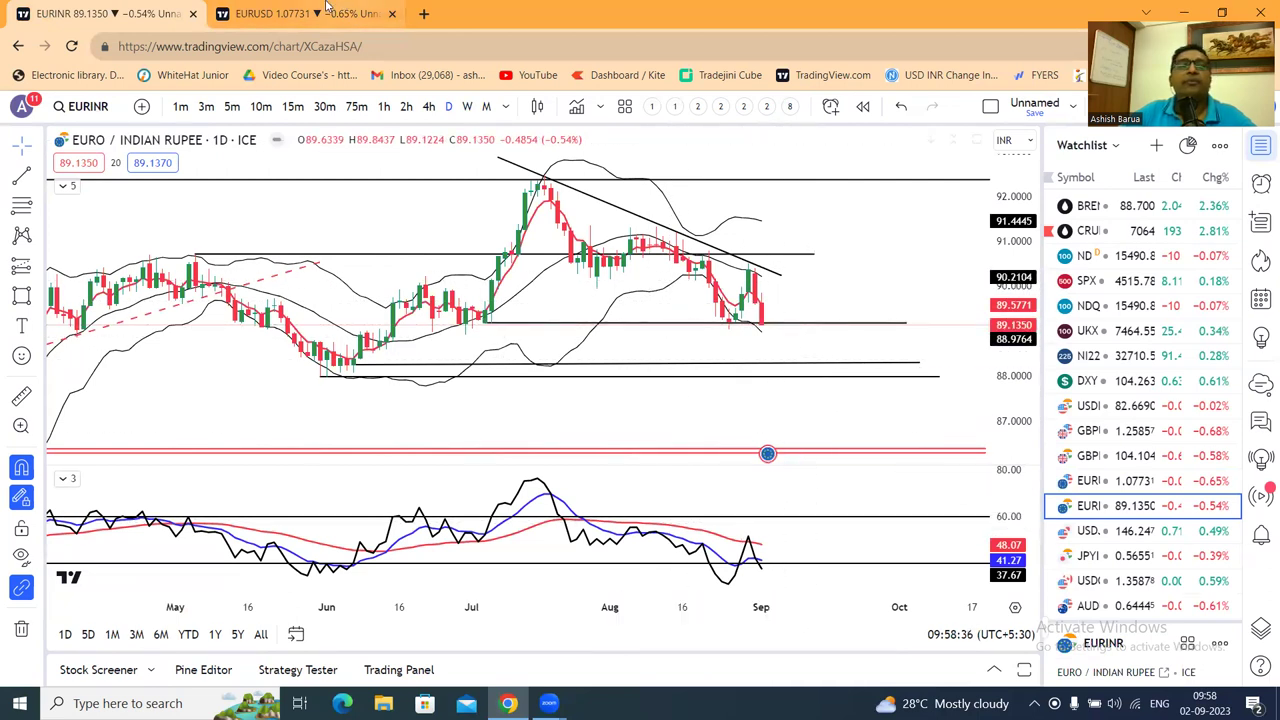
Load EURINR into the side-by-side weekly and monthly charts and compress the monthly price scale.
key(ctrl+Tab)
click(1135, 506)
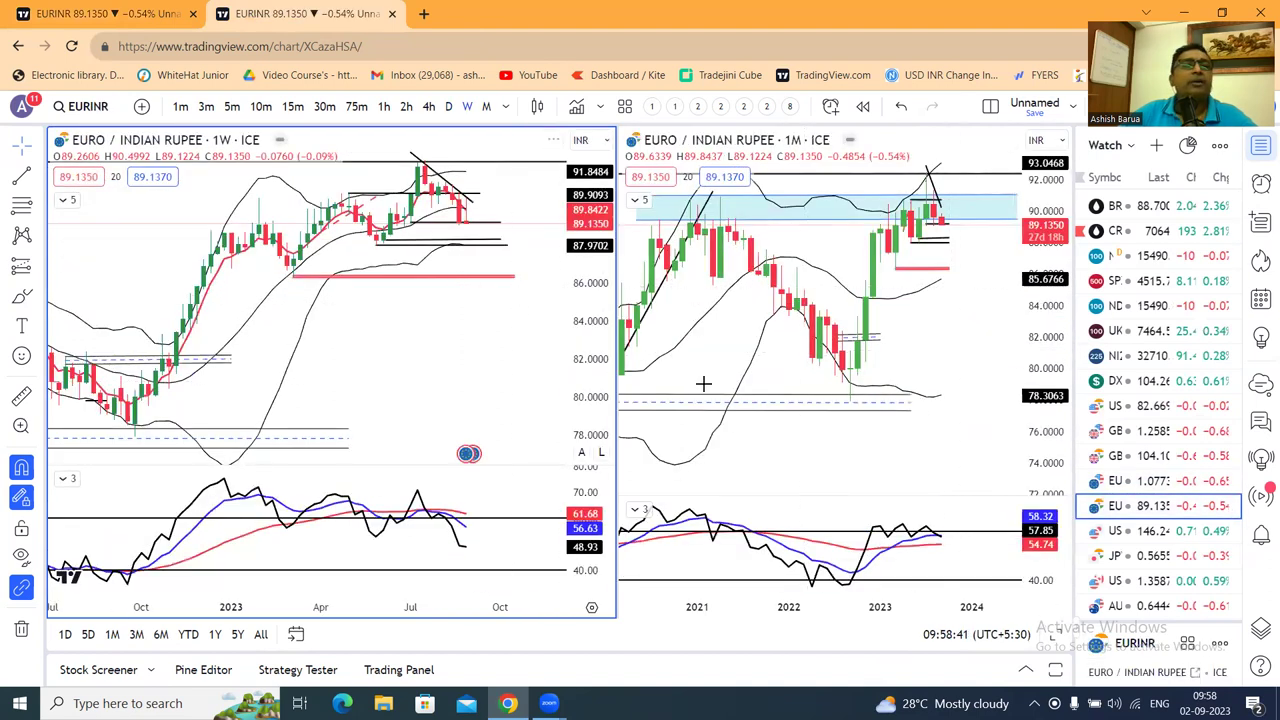
click(846, 422)
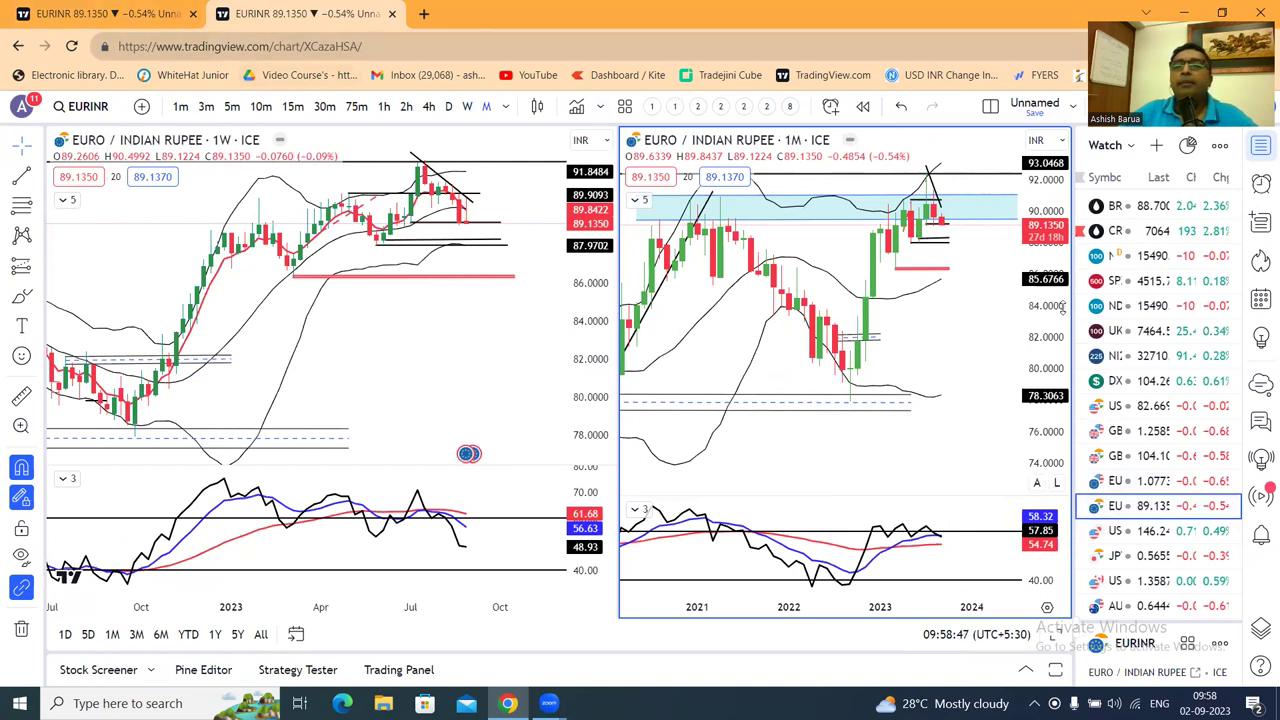
drag(1022, 240, 1022, 272)
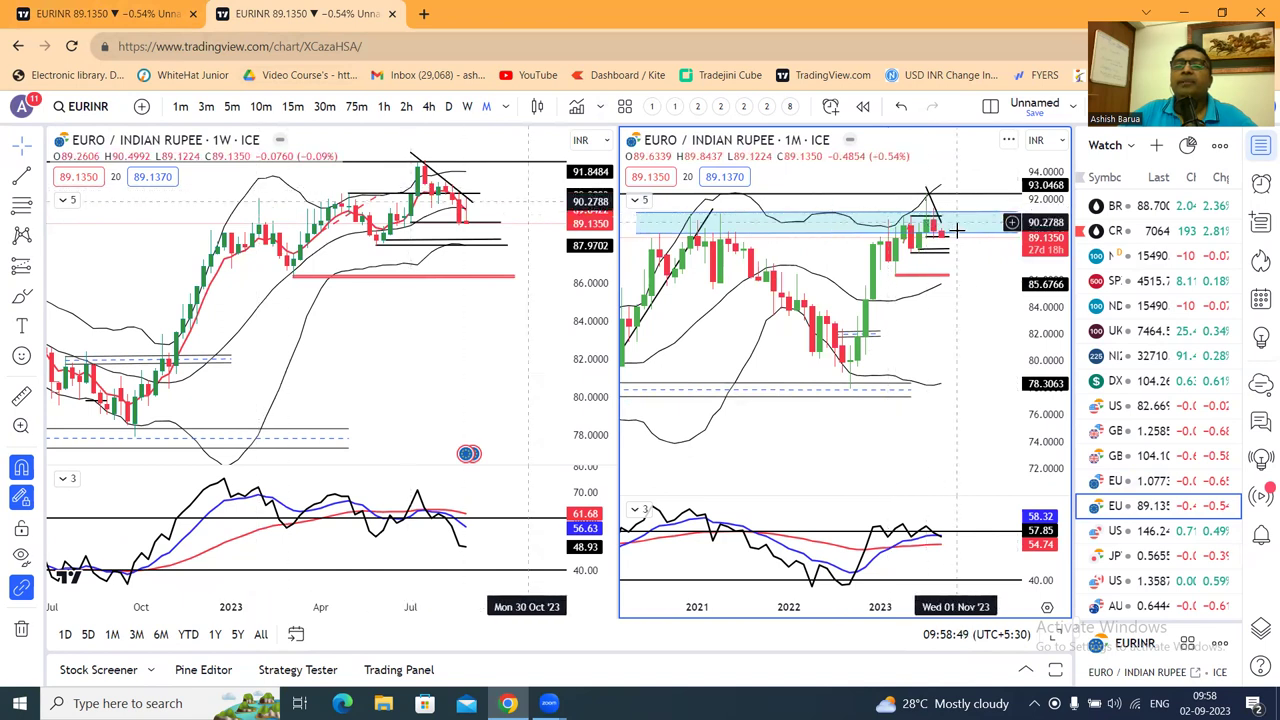
scroll(973, 334, down, 1)
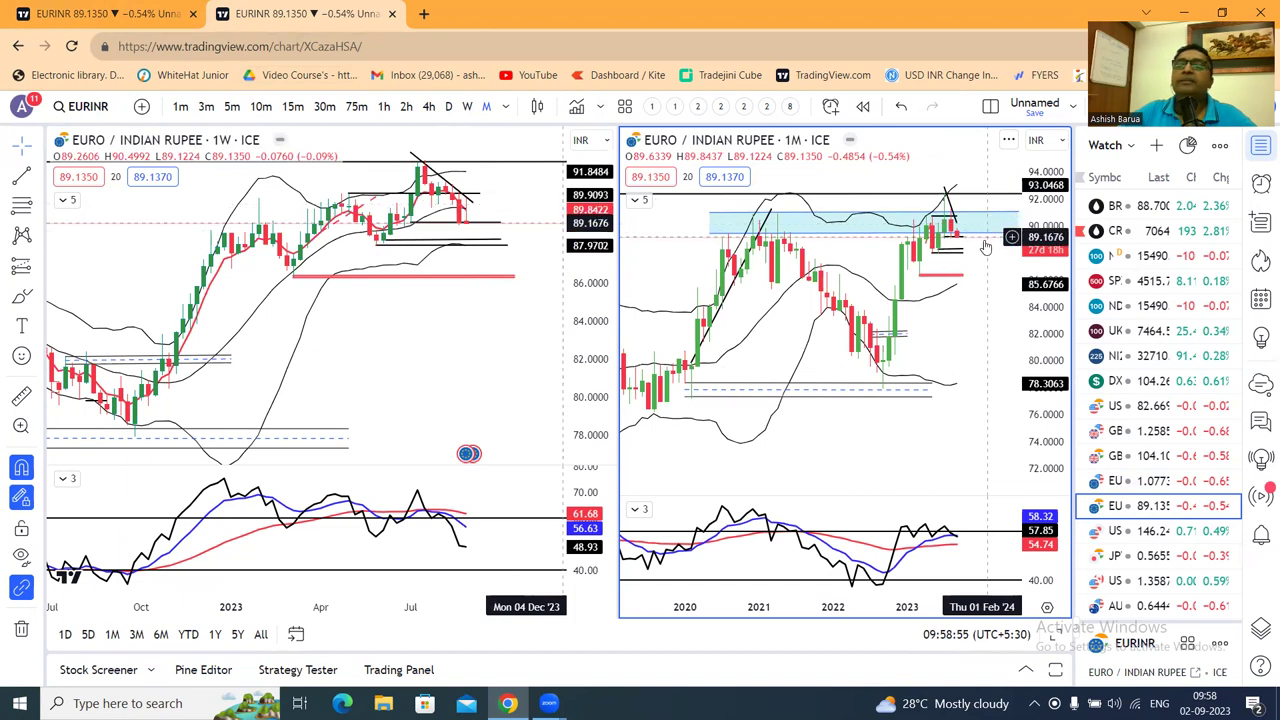
Zoom the weekly EURINR chart, then return to the daily EURINR chart.
click(421, 362)
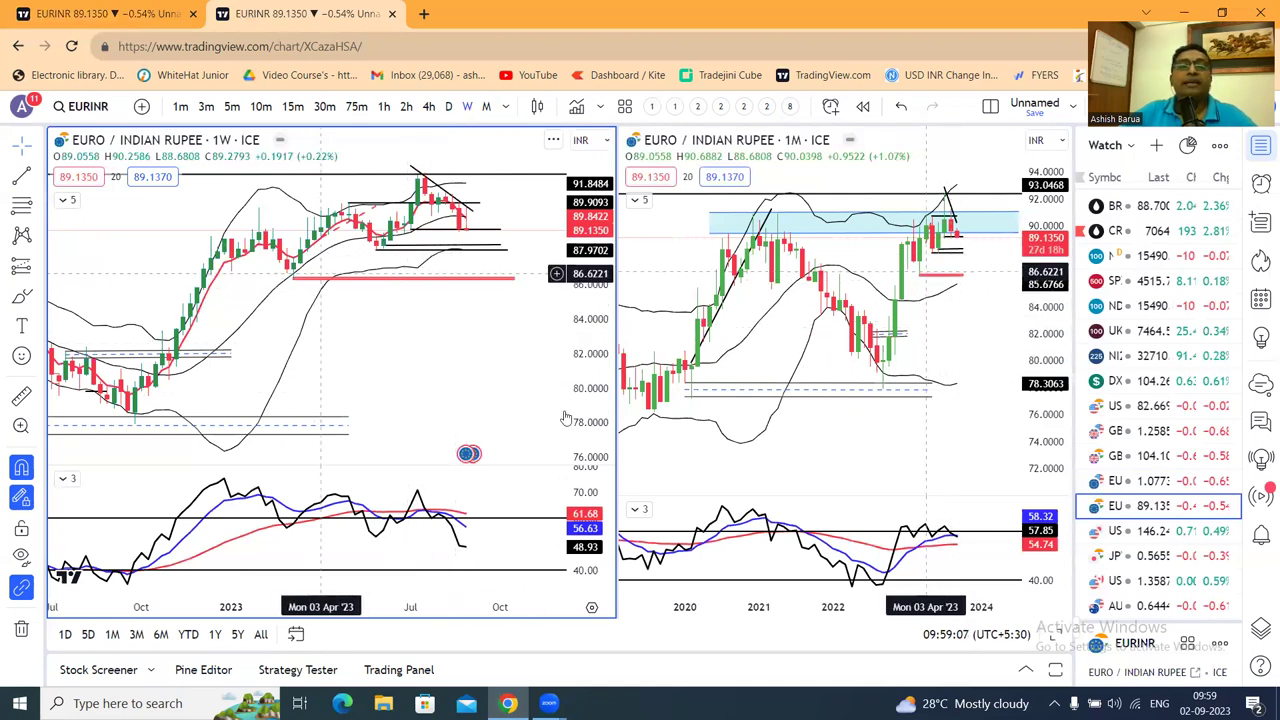
scroll(456, 355, up, 1)
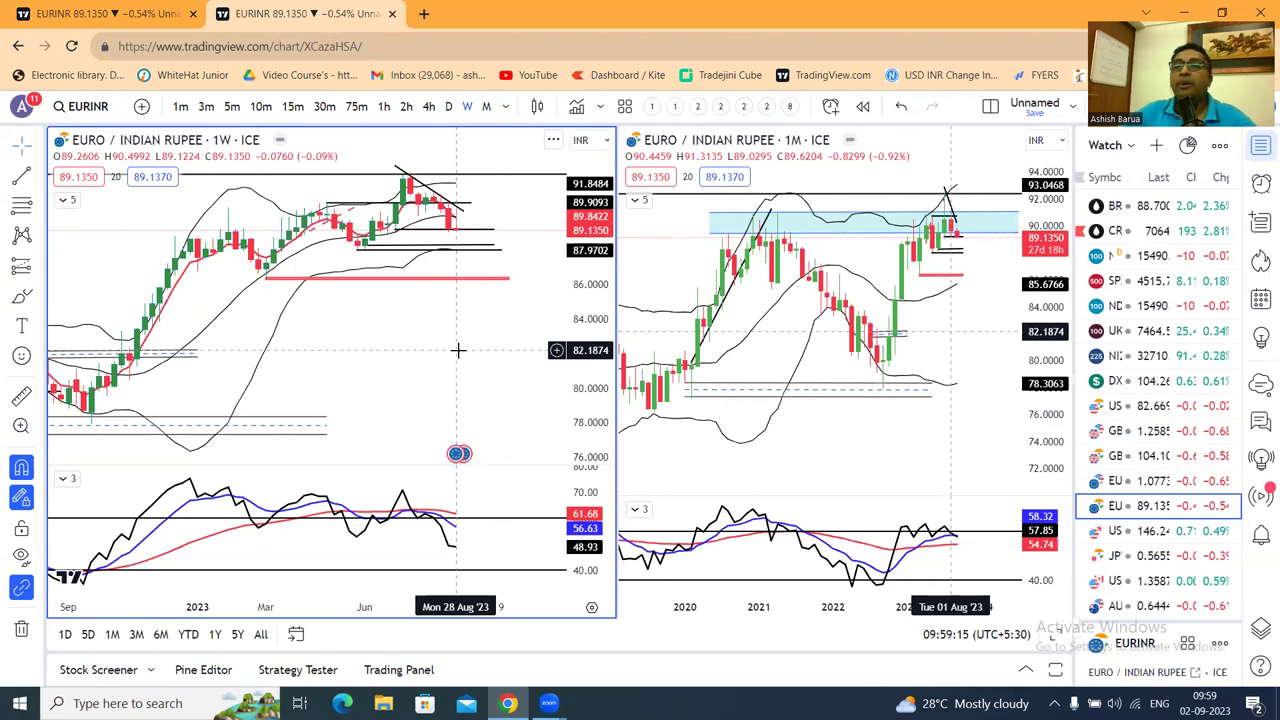
click(145, 17)
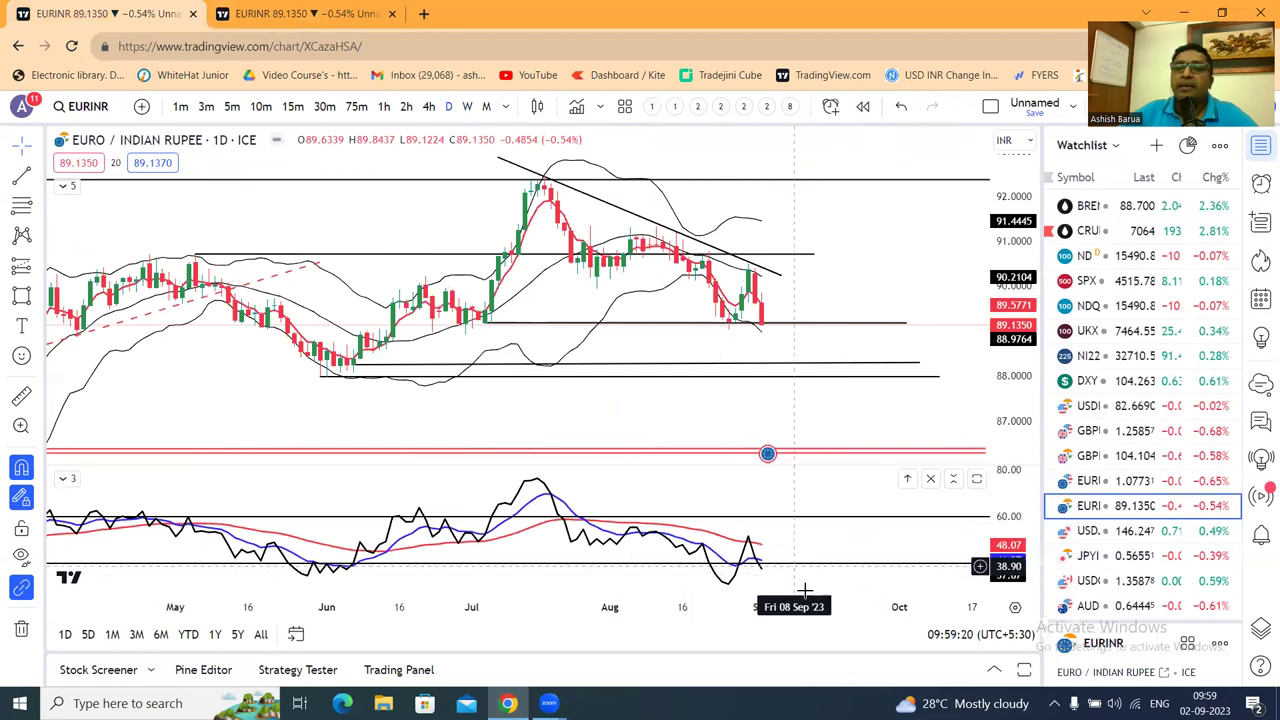
Sketch and delete a brush stroke in the oscillator pane, then switch the chart to USDJPY.
click(35, 295)
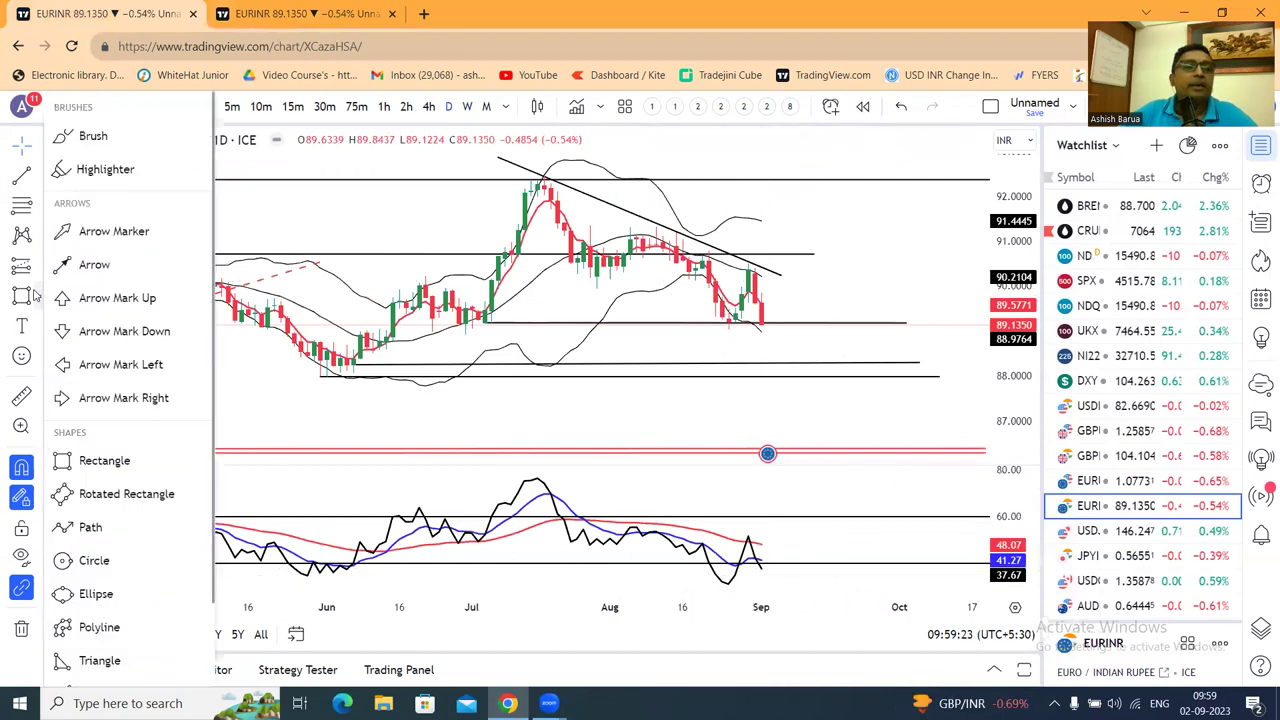
click(82, 136)
drag(763, 571, 783, 543)
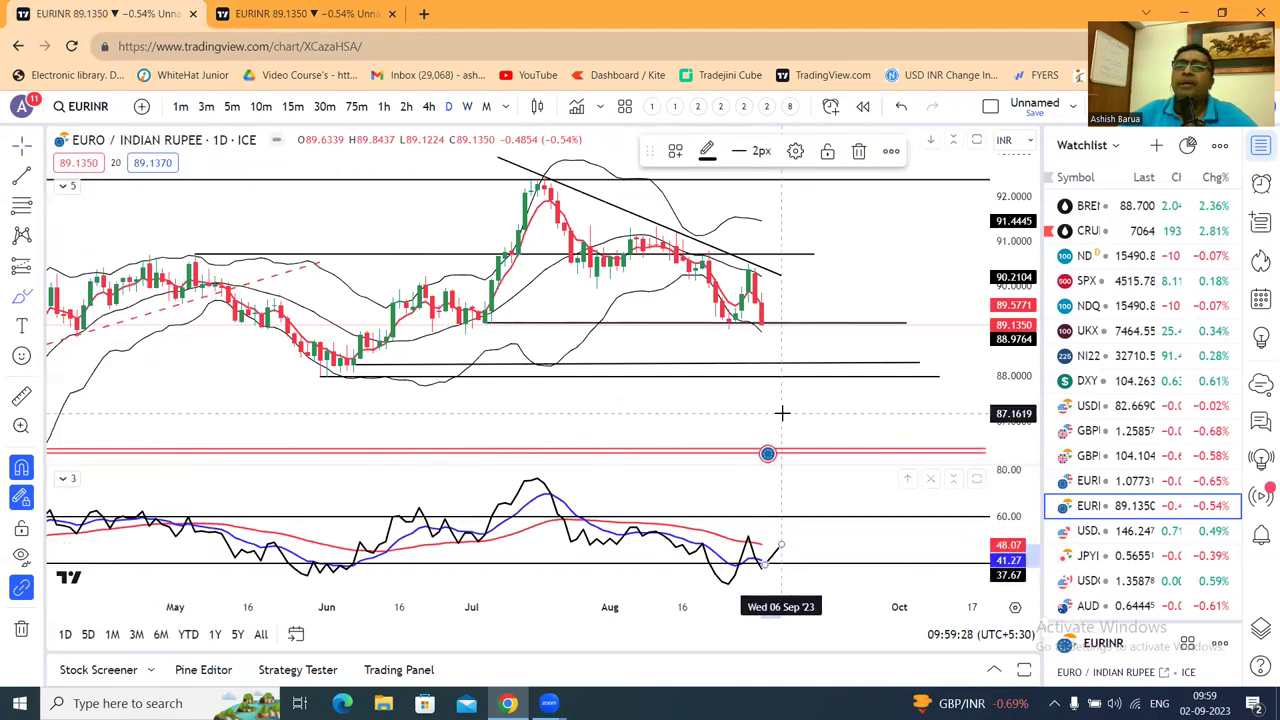
click(858, 151)
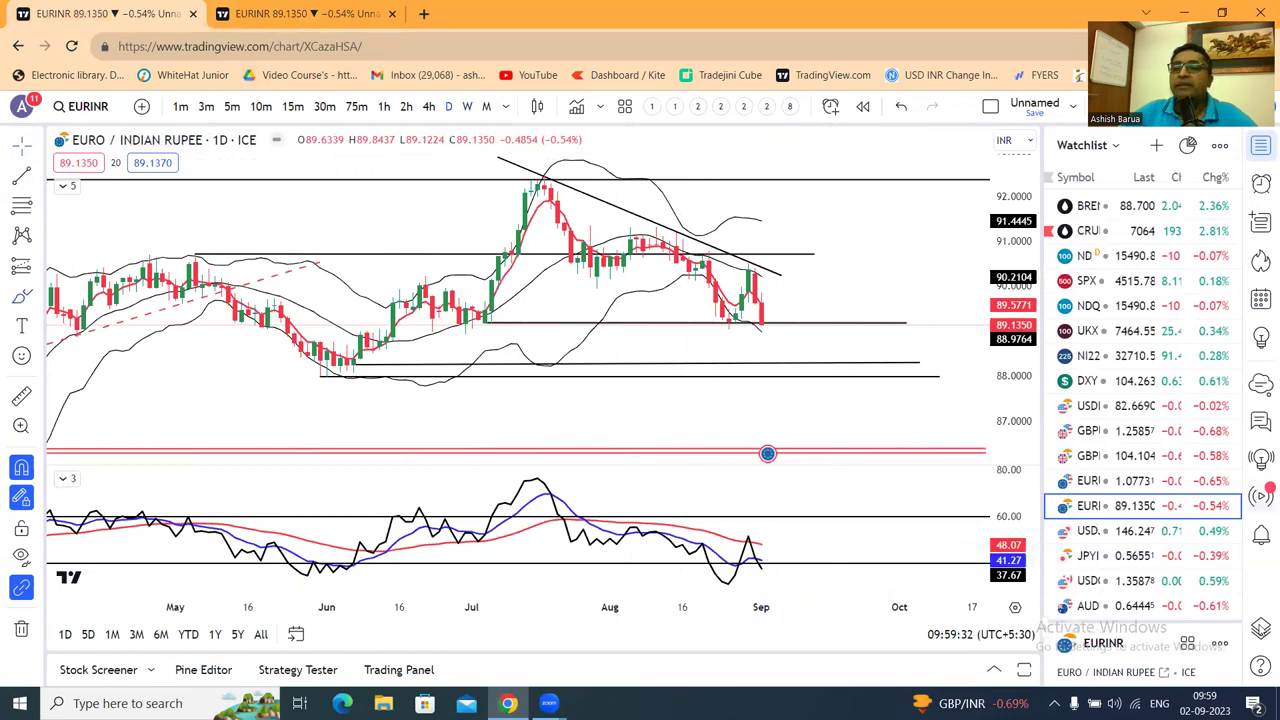
click(1120, 531)
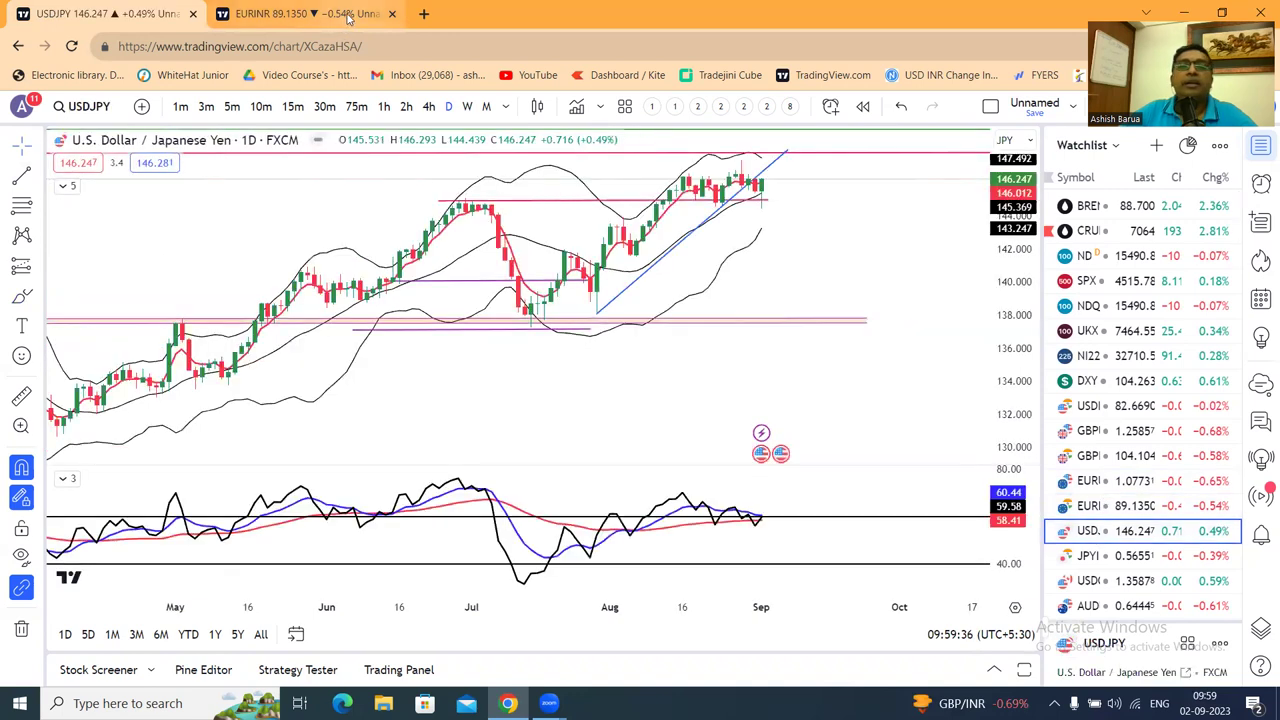
Load USDJPY into the weekly and monthly panes, zoom the weekly pane, then return to daily USDJPY.
key(ctrl+Tab)
click(1117, 532)
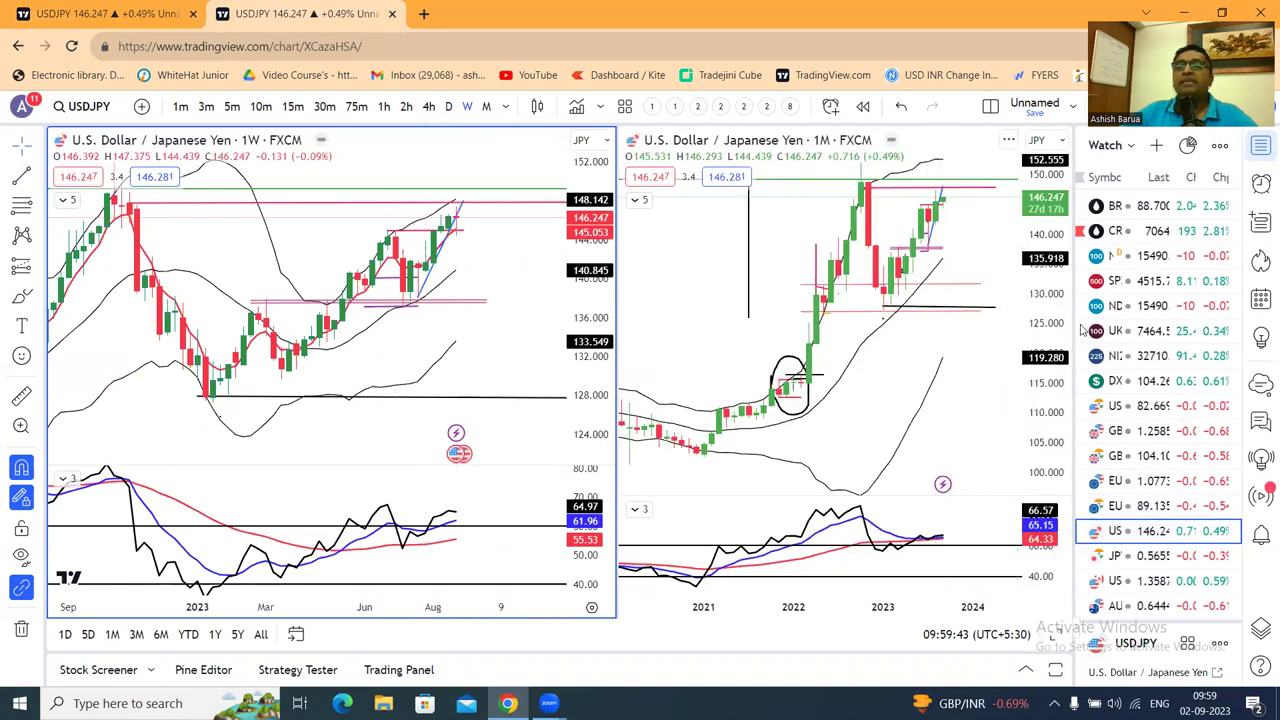
click(975, 295)
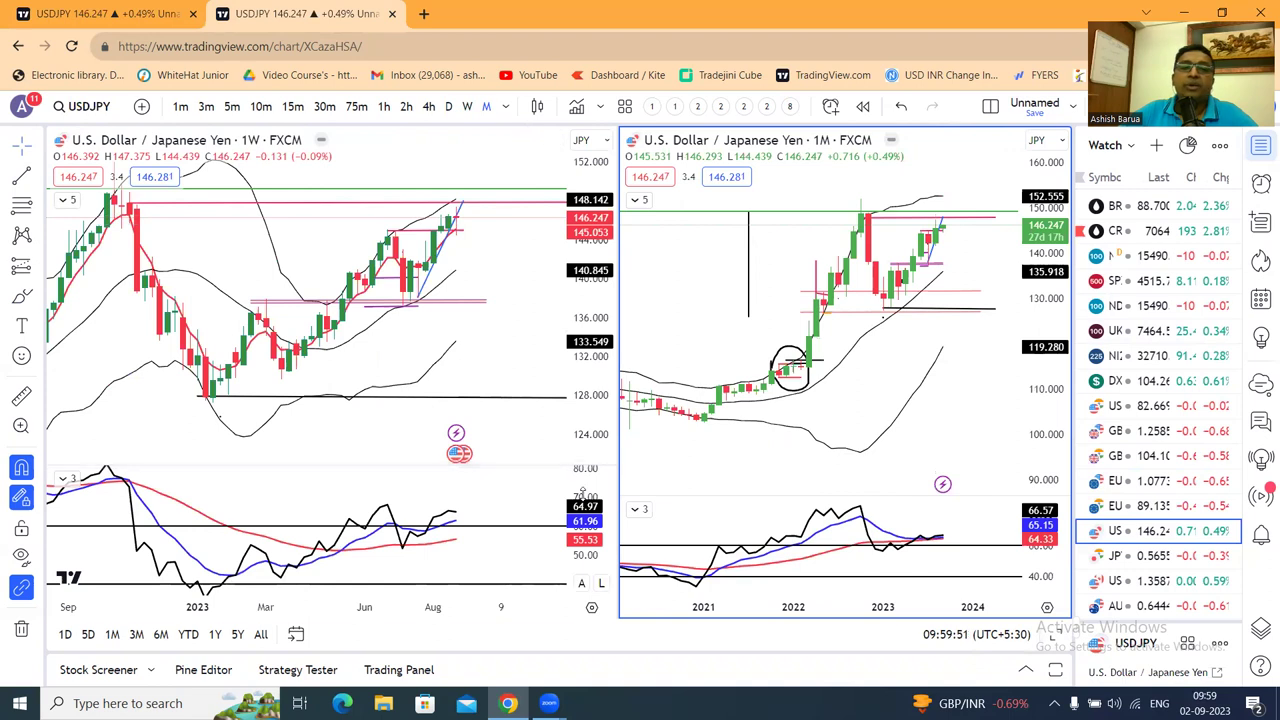
click(582, 508)
scroll(477, 337, up, 1)
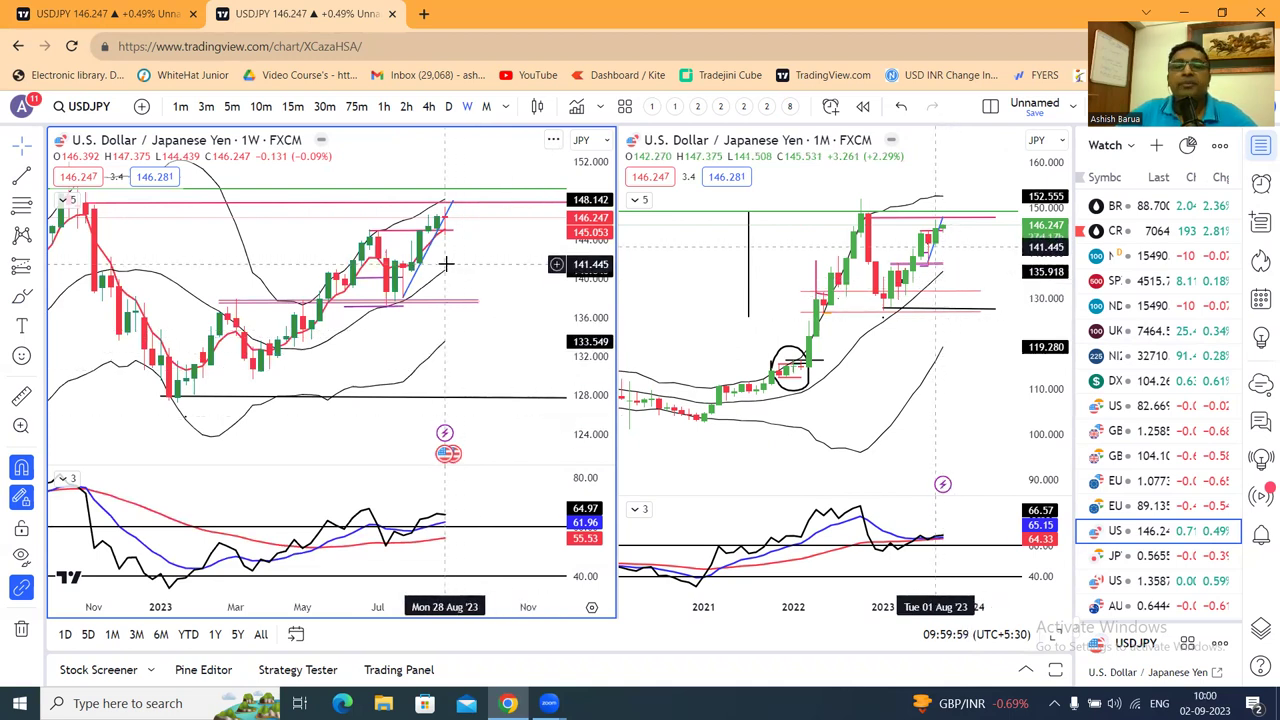
click(100, 14)
drag(880, 268, 869, 304)
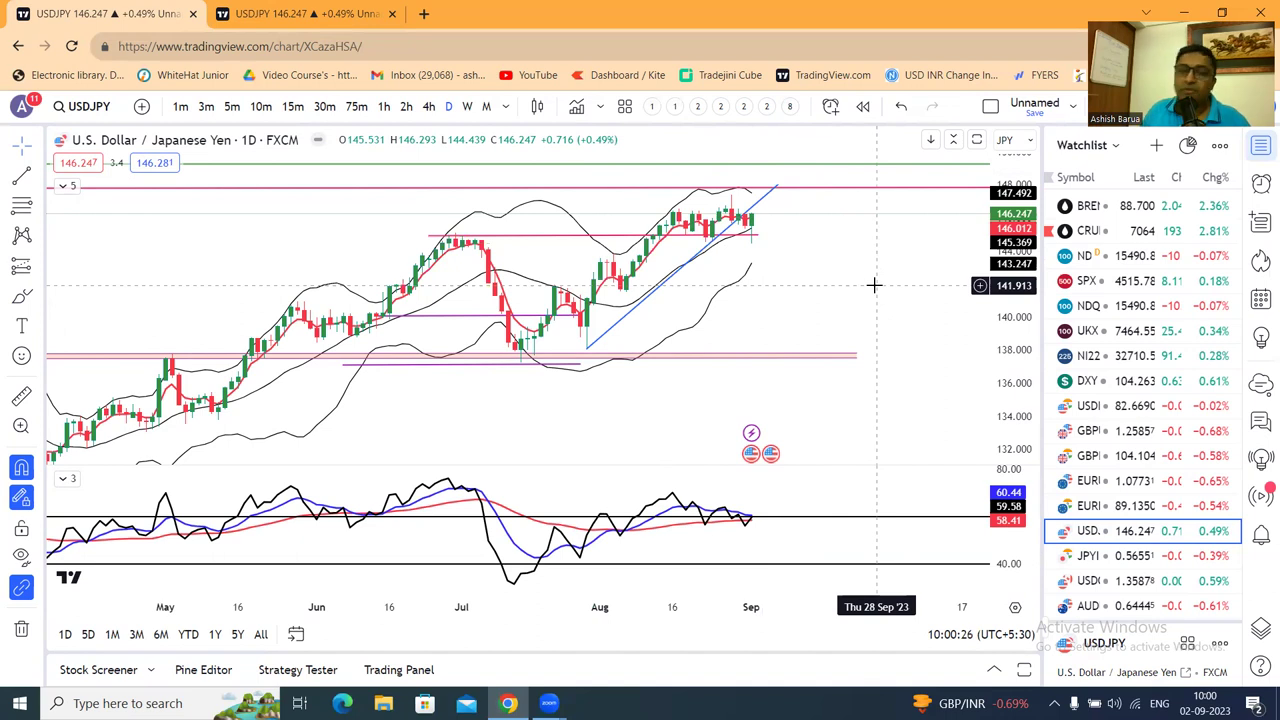
Zoom the daily USDJPY chart, then switch it to JPYINR.
scroll(875, 283, up, 1)
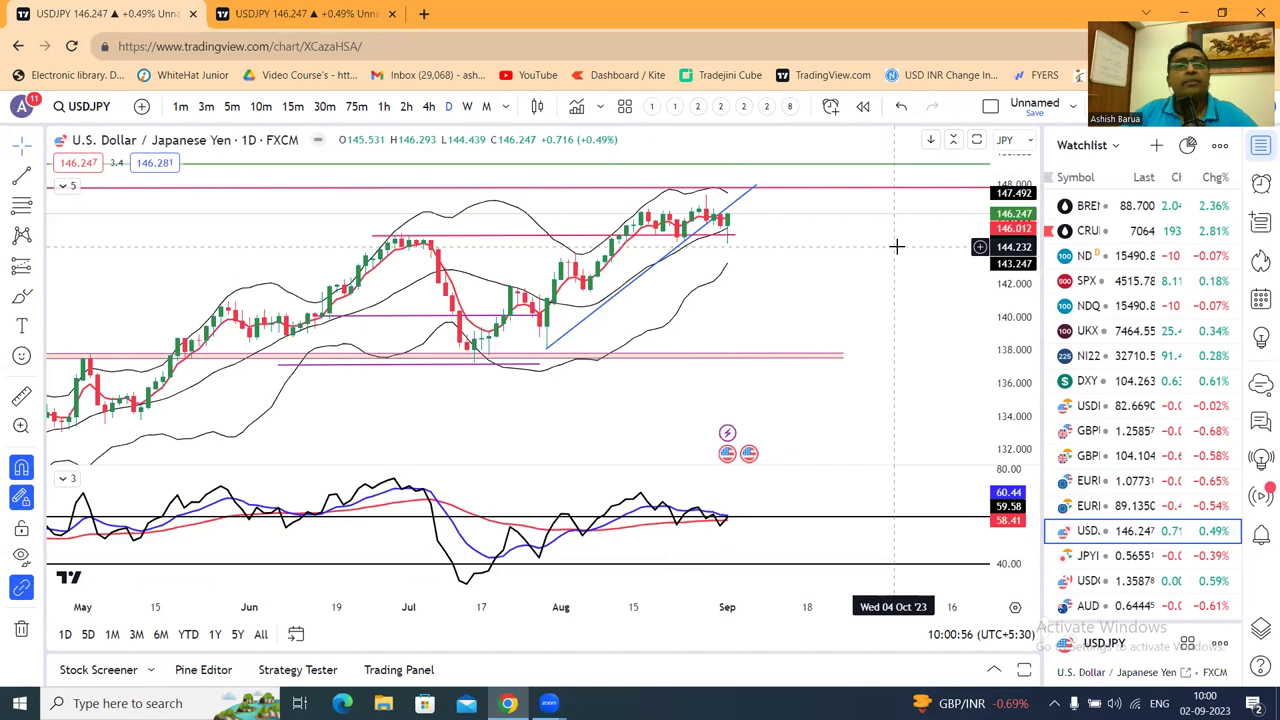
click(1093, 560)
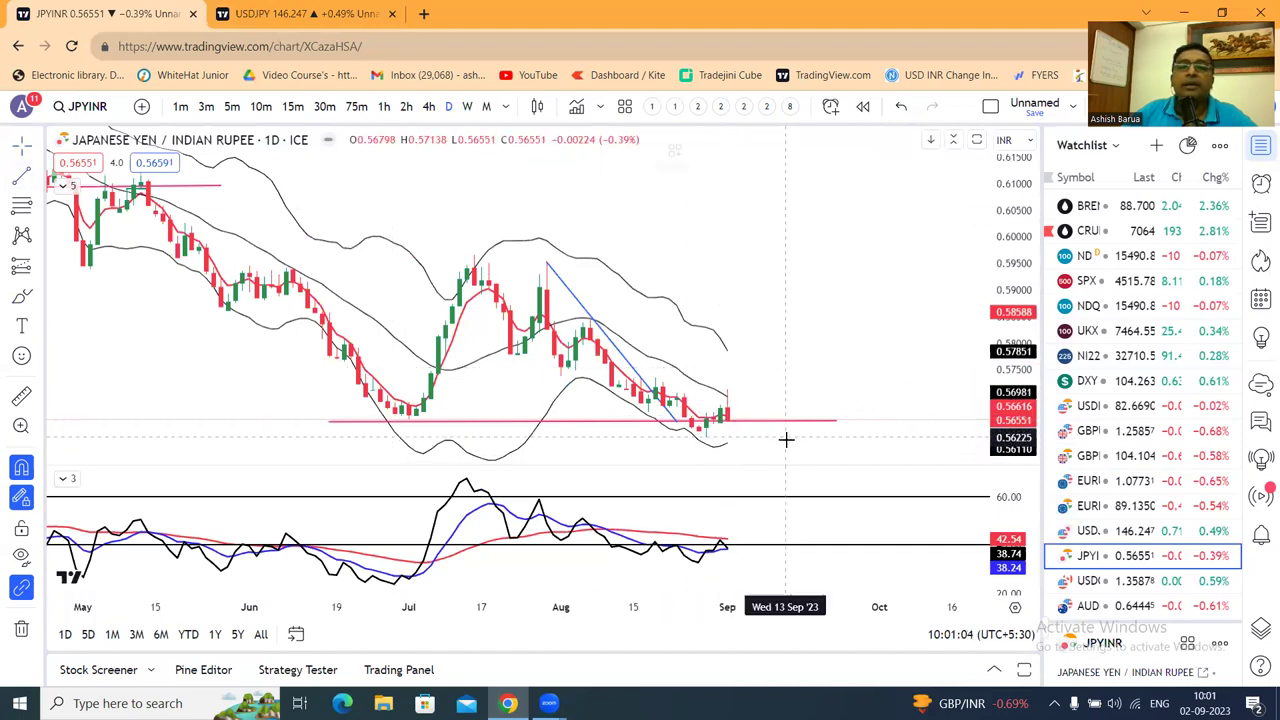
Draw a short trend line under the late-August JPYINR lows, then switch to USDCAD.
click(750, 437)
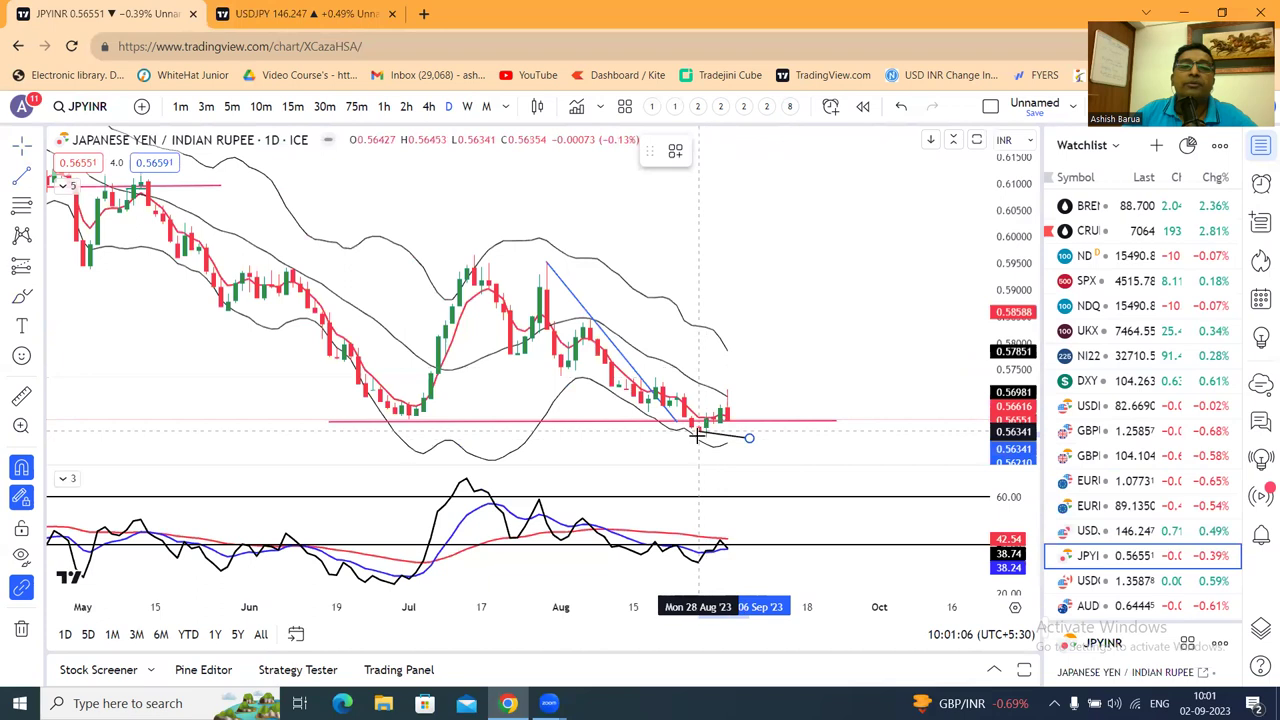
click(705, 438)
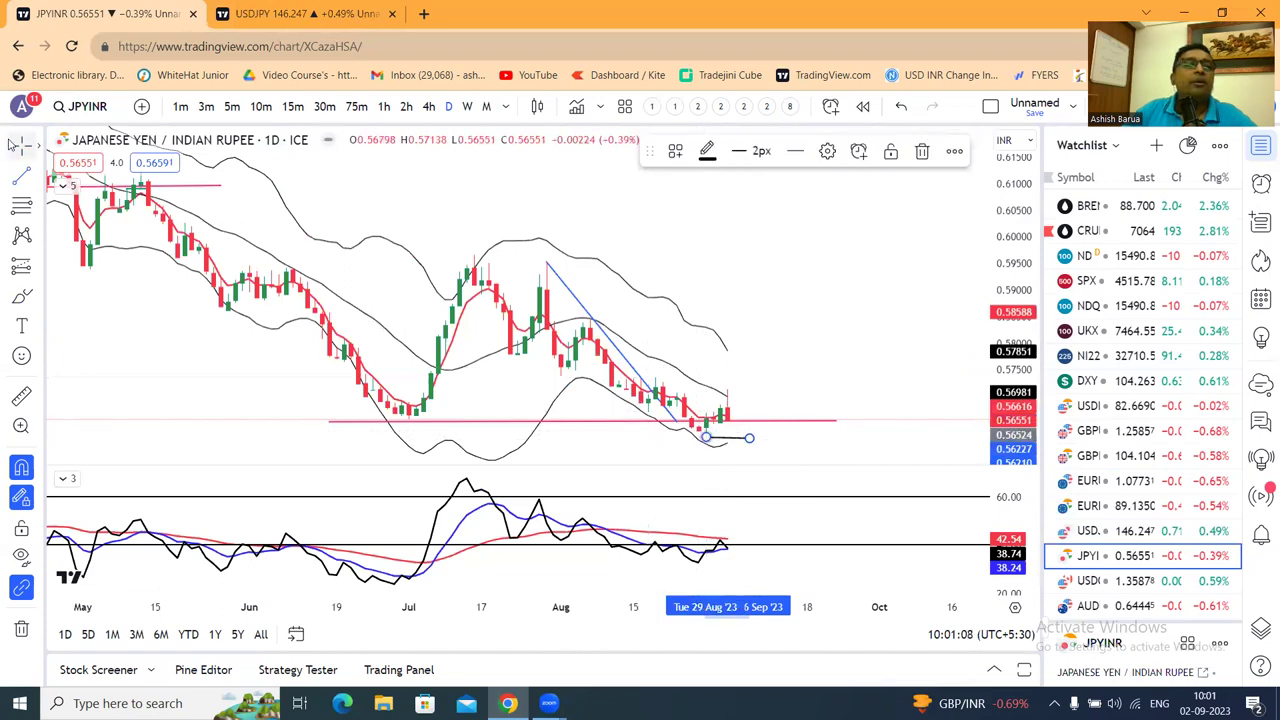
click(853, 246)
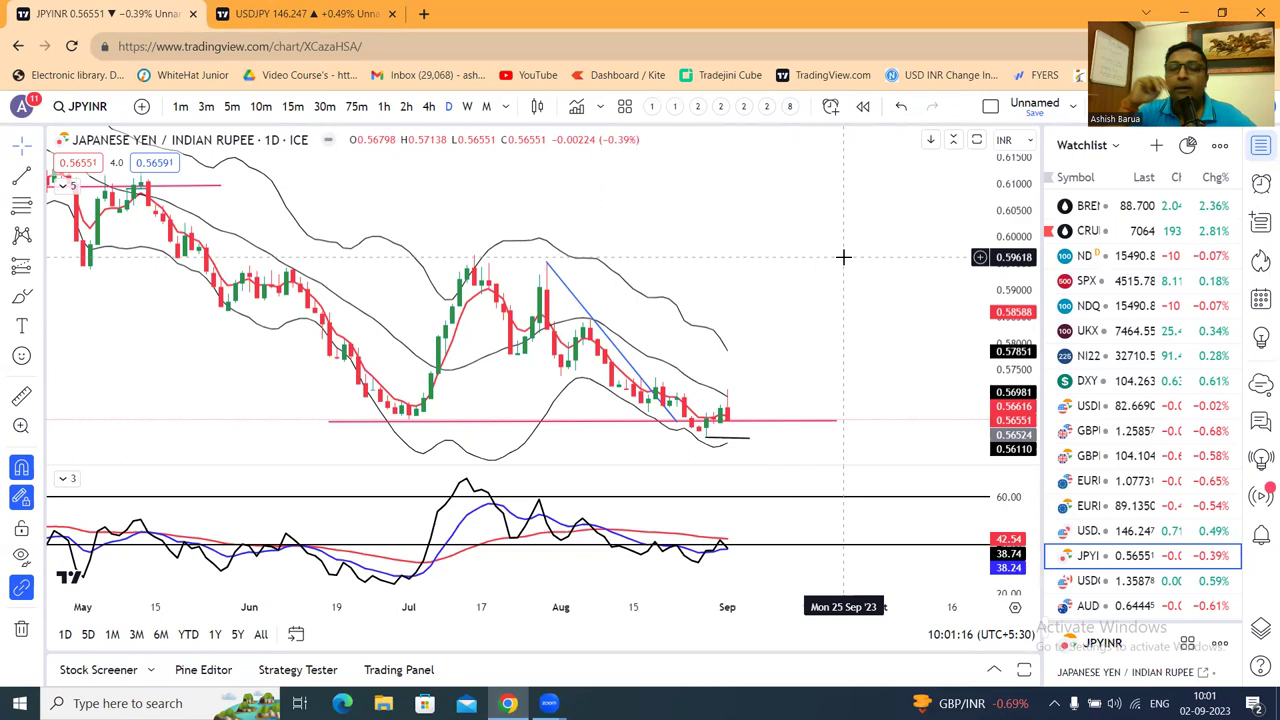
click(1115, 580)
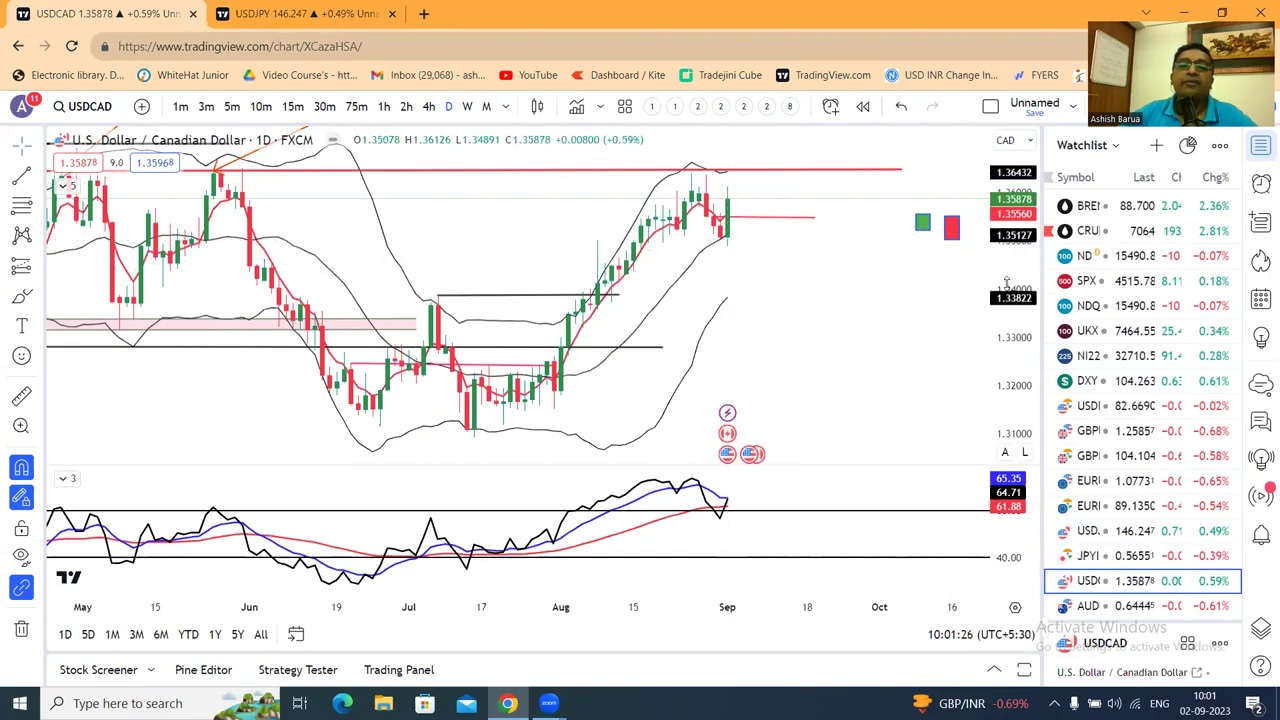
Load USDCAD into the weekly and monthly charts, zoom the weekly pane, then show daily AUDUSD.
click(250, 14)
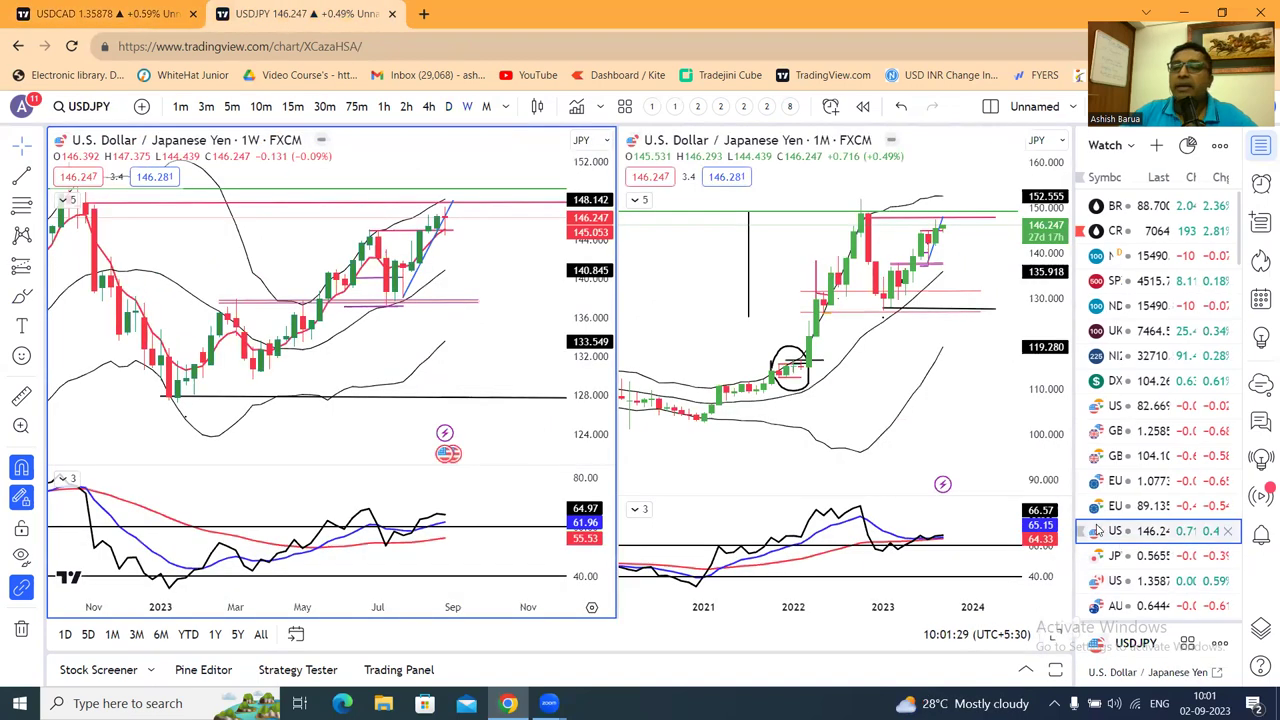
click(1121, 581)
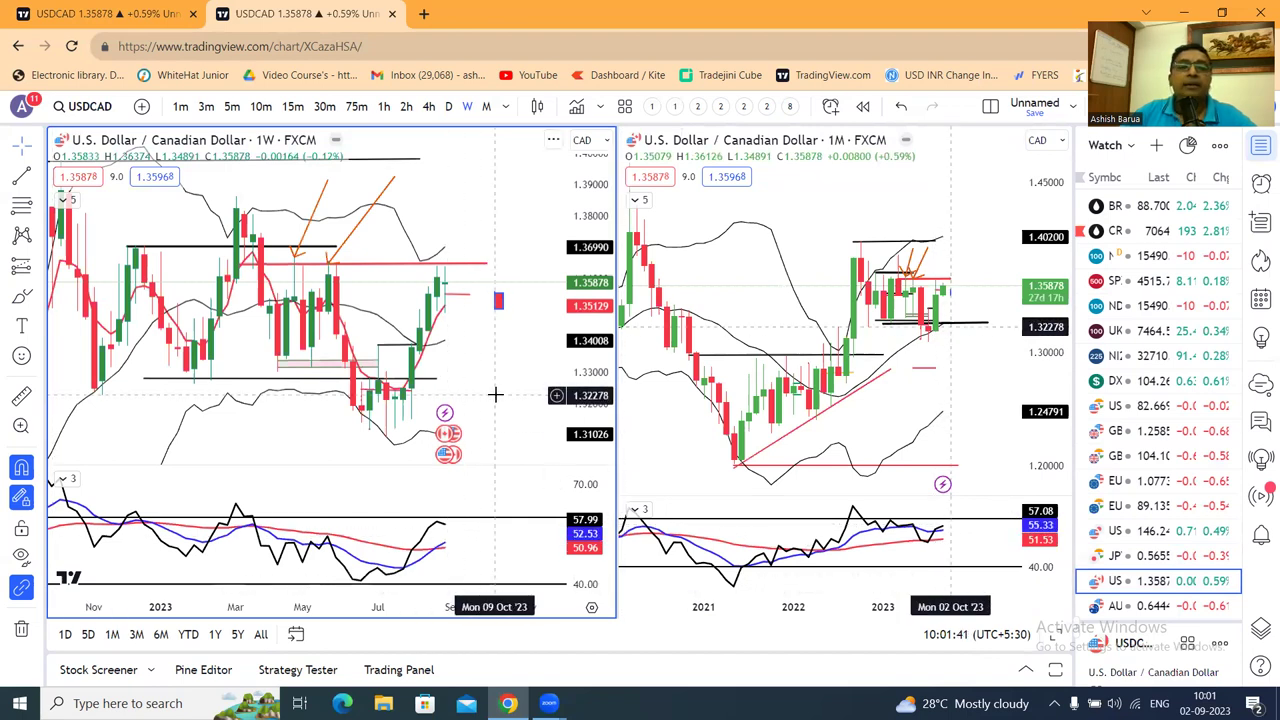
scroll(487, 396, down, 1)
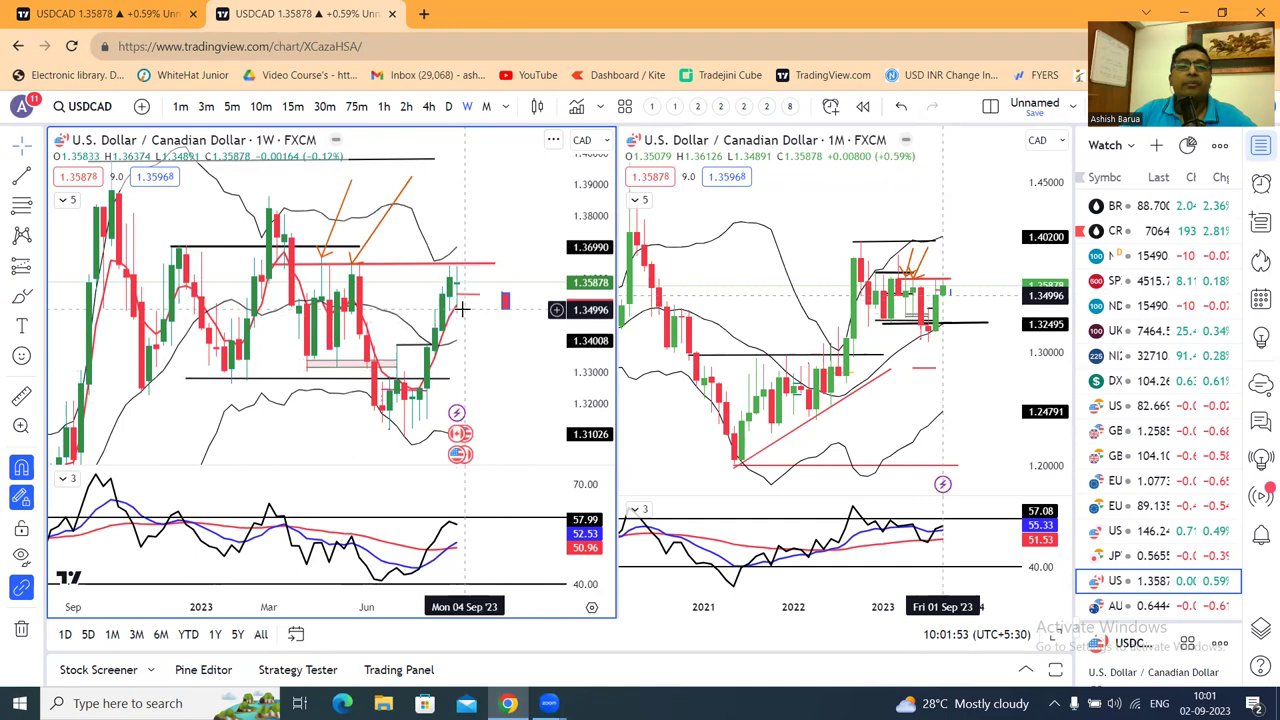
click(133, 13)
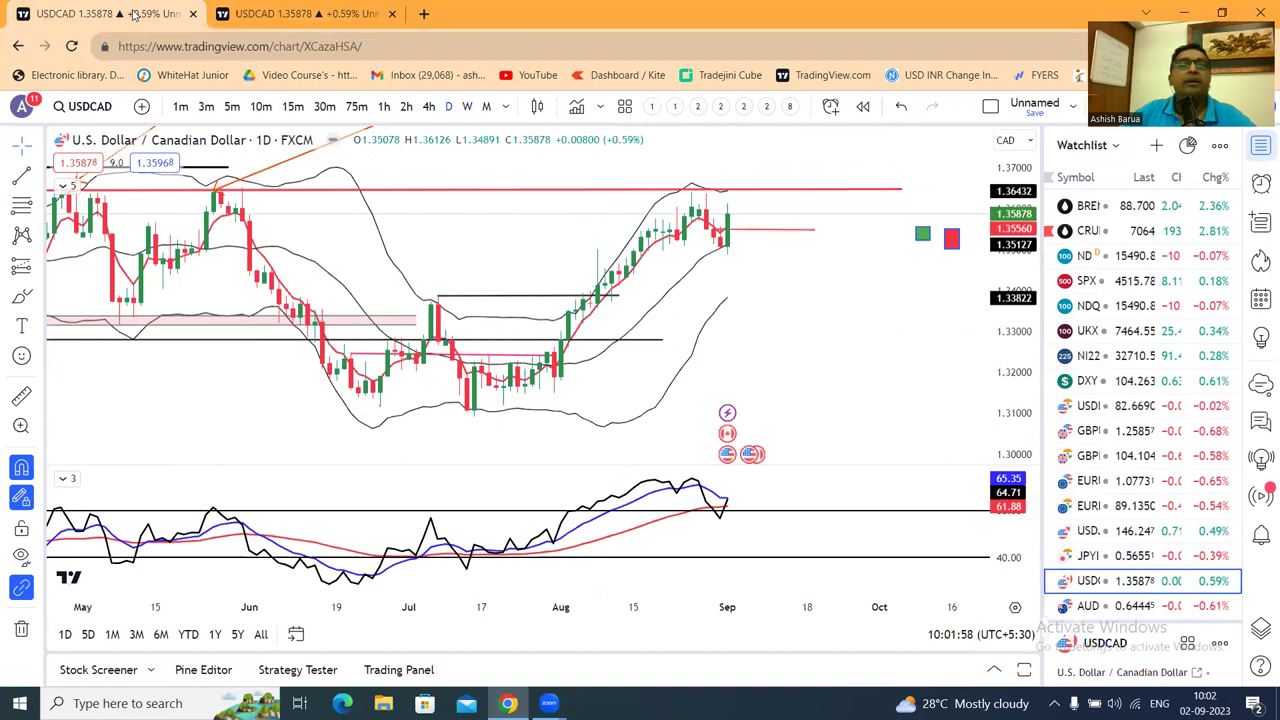
click(1090, 606)
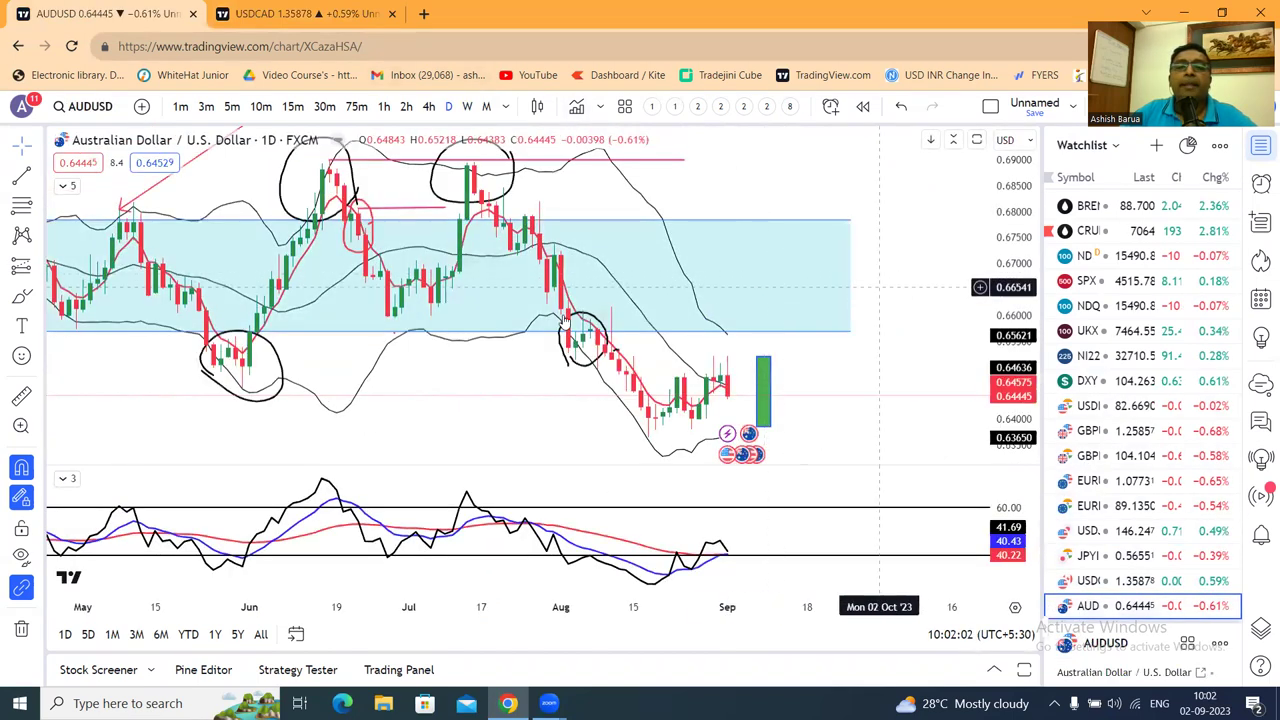
Load AUDUSD into the weekly and monthly charts and delete the marker beside the latest weekly candles.
click(363, 13)
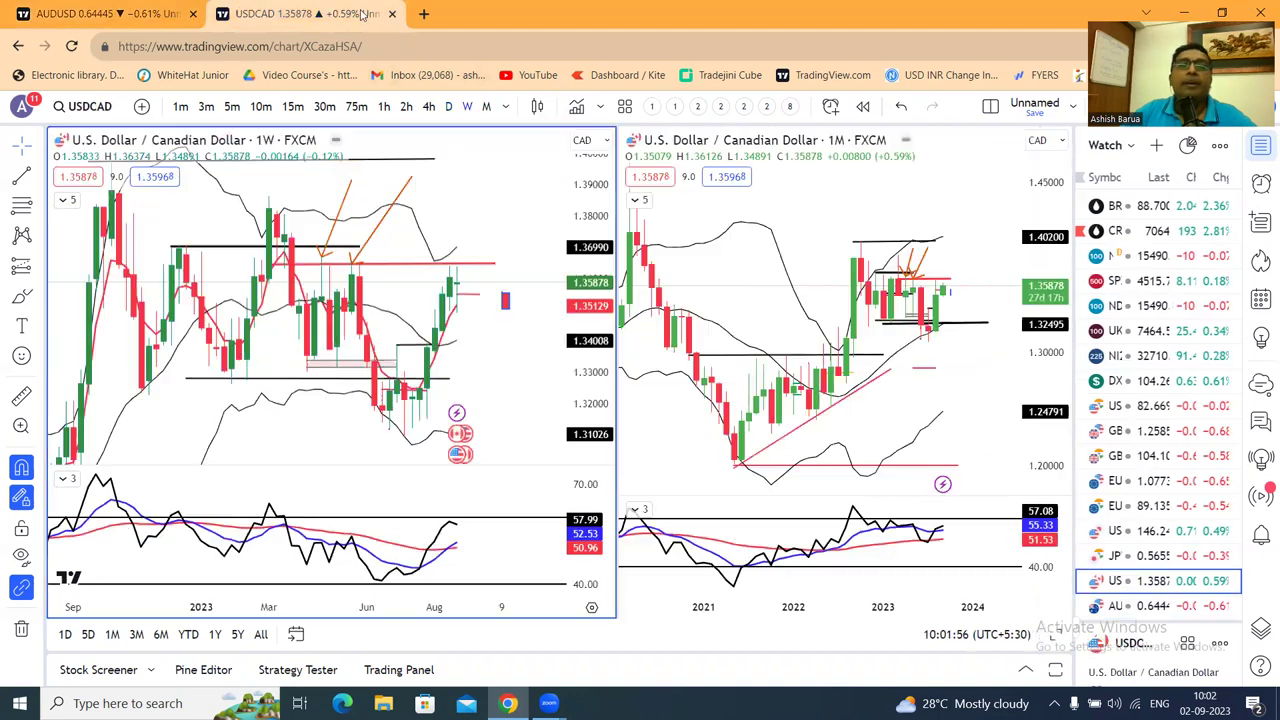
click(1150, 610)
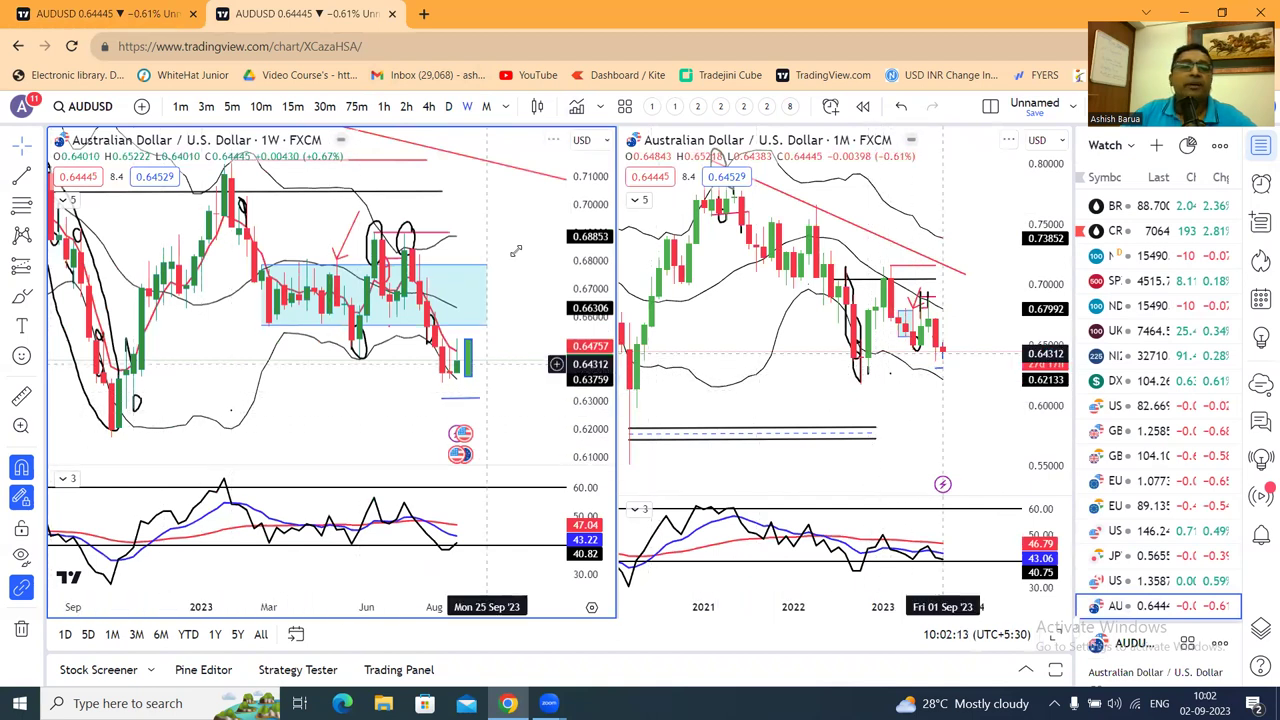
click(467, 358)
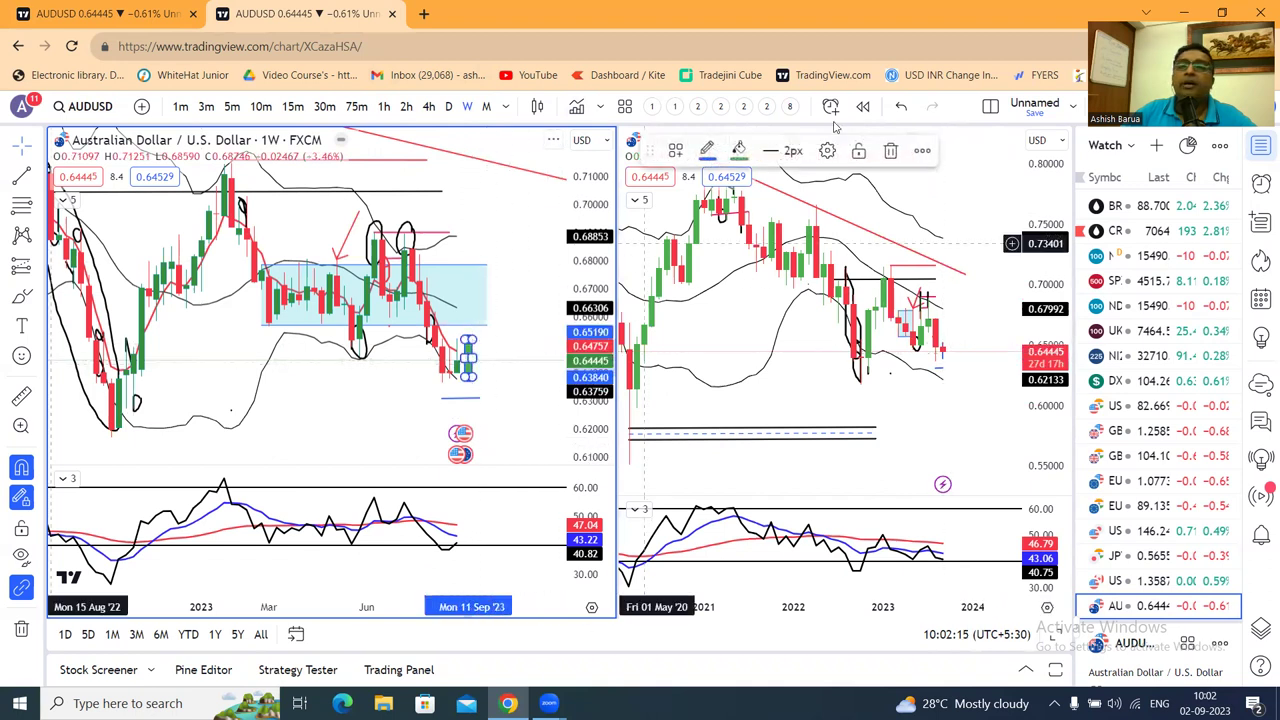
key(Delete)
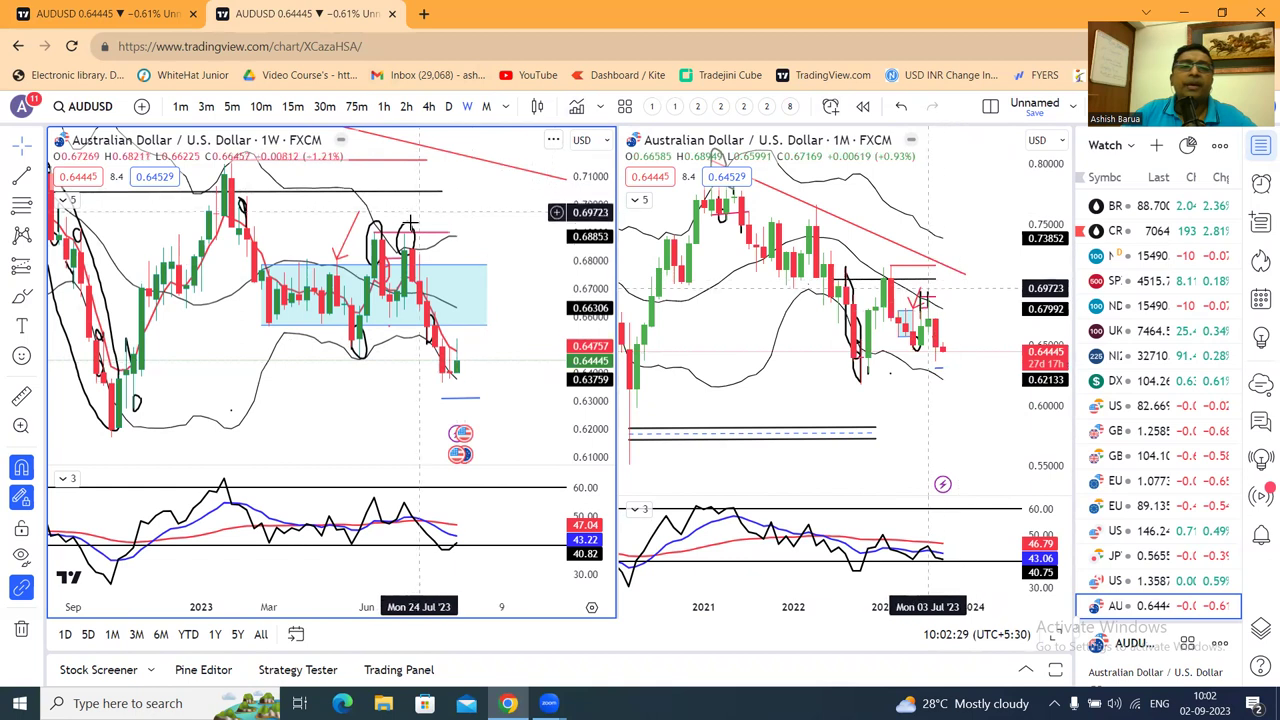
Return to the daily AUDUSD chart, sketching and deleting a freehand mark on the RSI pane.
click(137, 18)
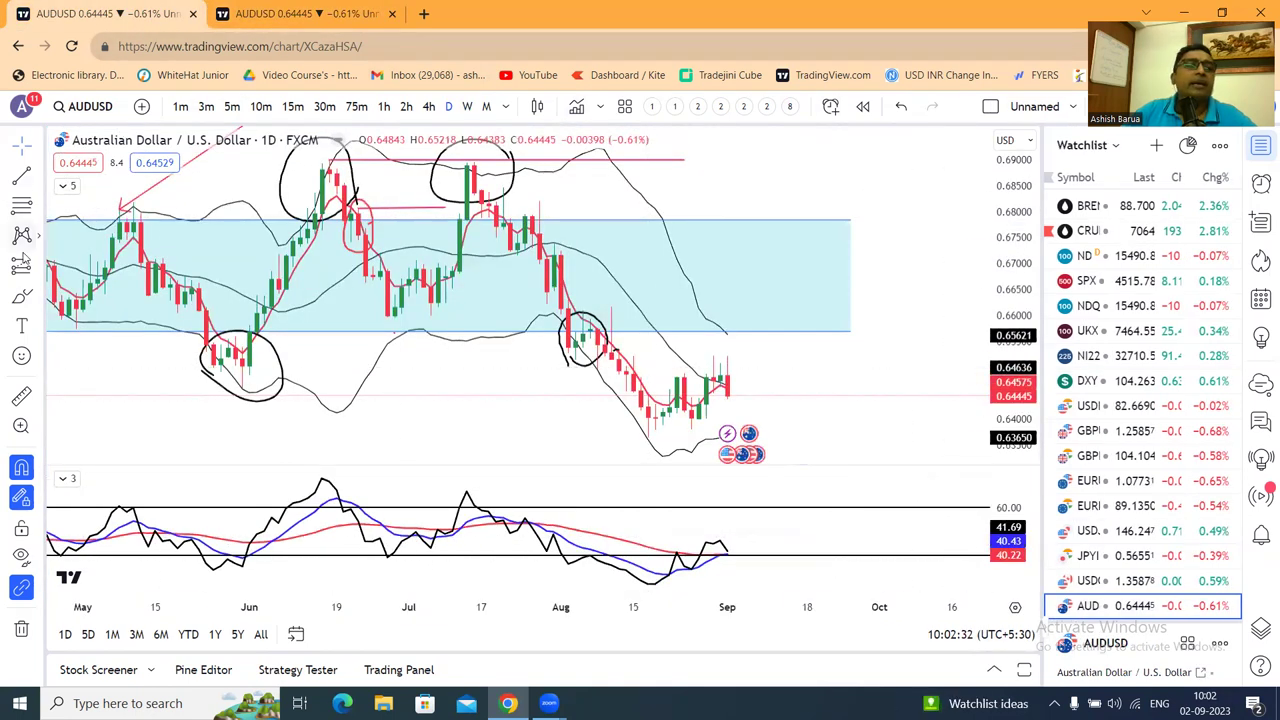
drag(714, 556, 763, 520)
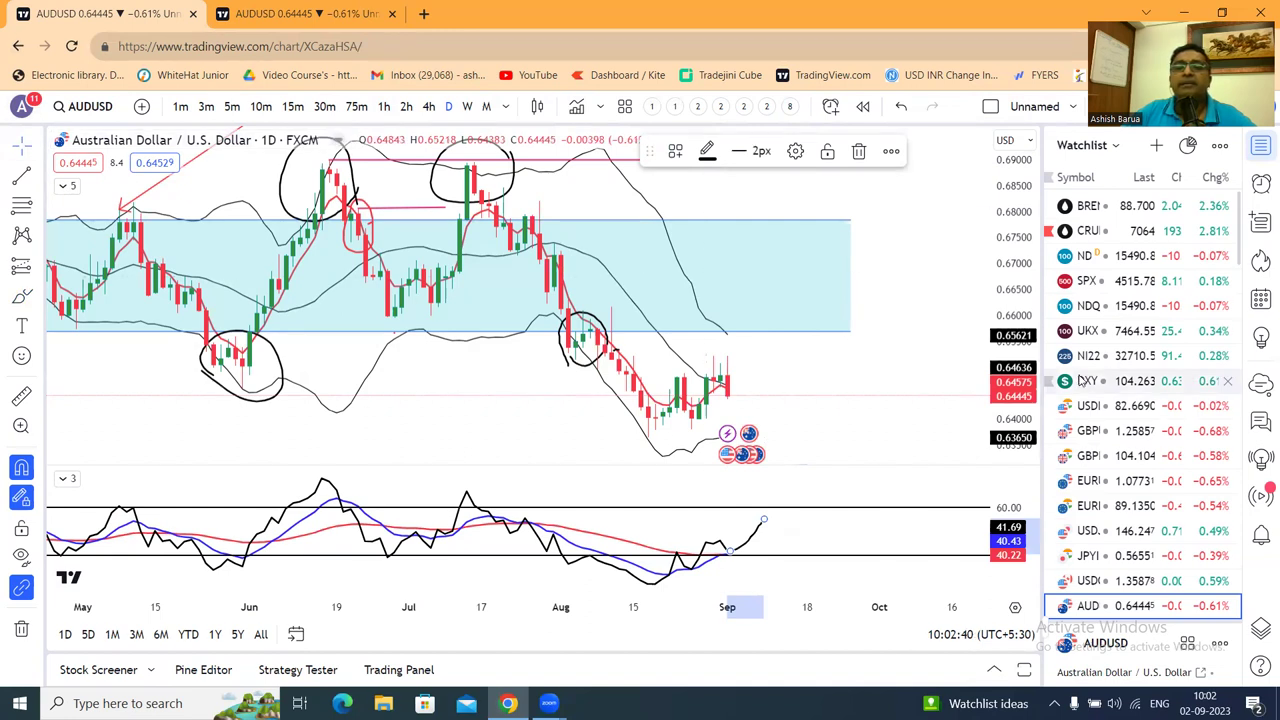
click(859, 151)
scroll(1116, 490, down, 3)
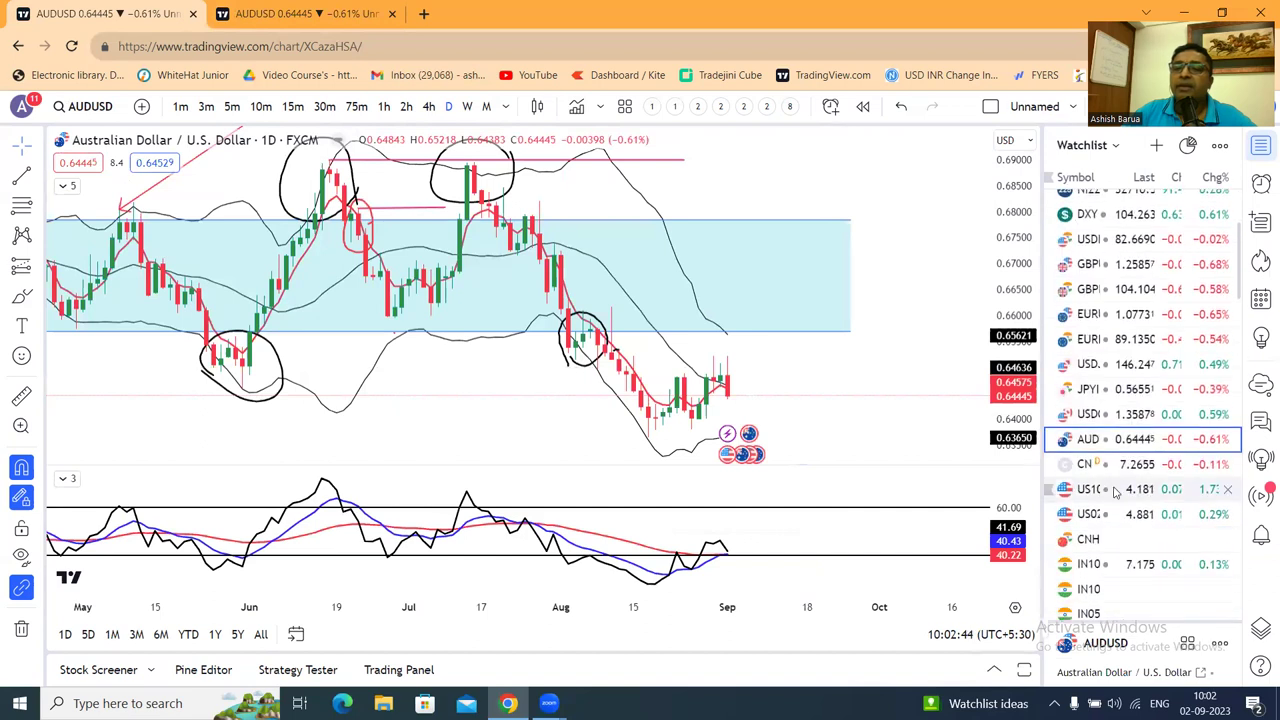
Load CNH futures into the two-chart weekly and monthly layout and activate the monthly chart.
click(1110, 464)
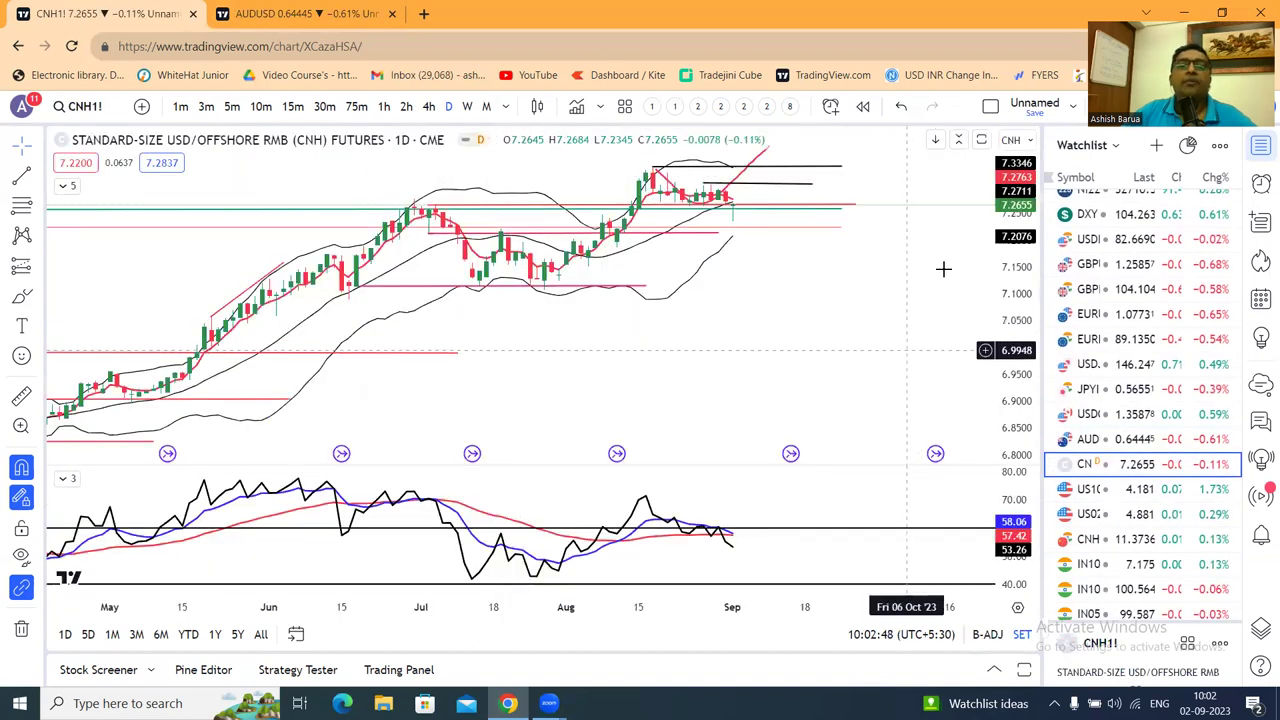
click(334, 22)
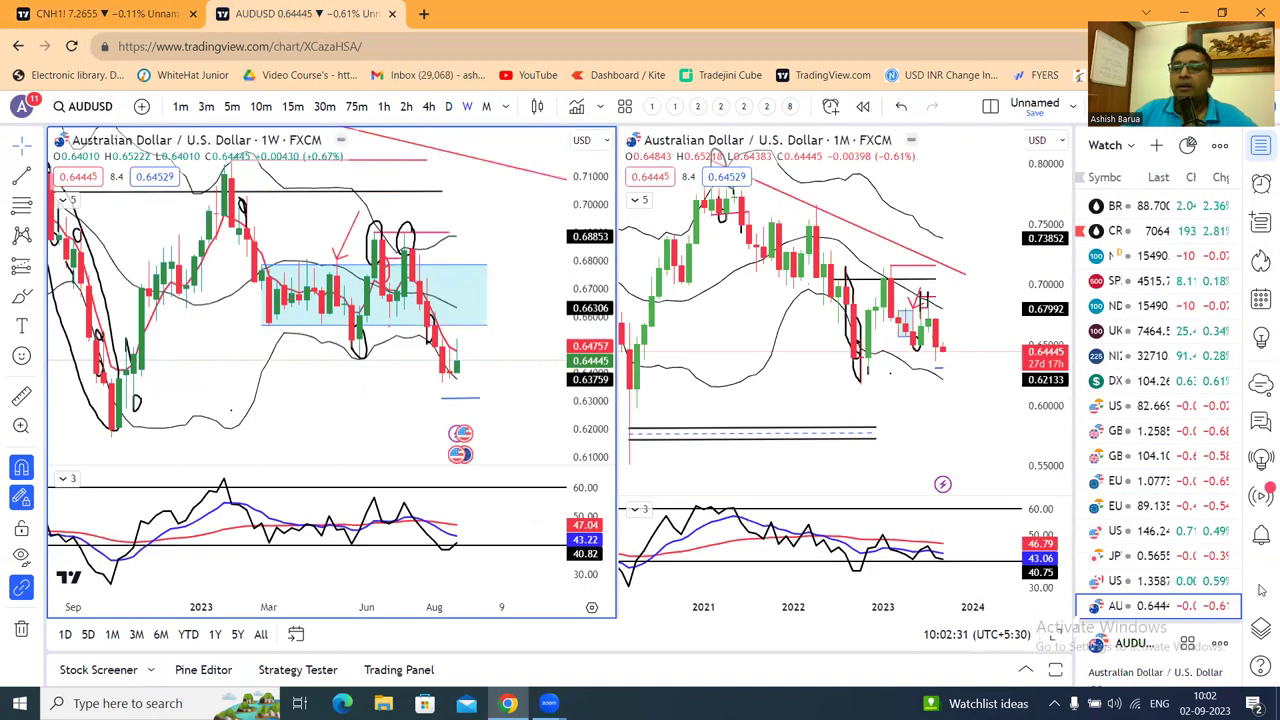
scroll(1145, 565, down, 2)
click(1145, 550)
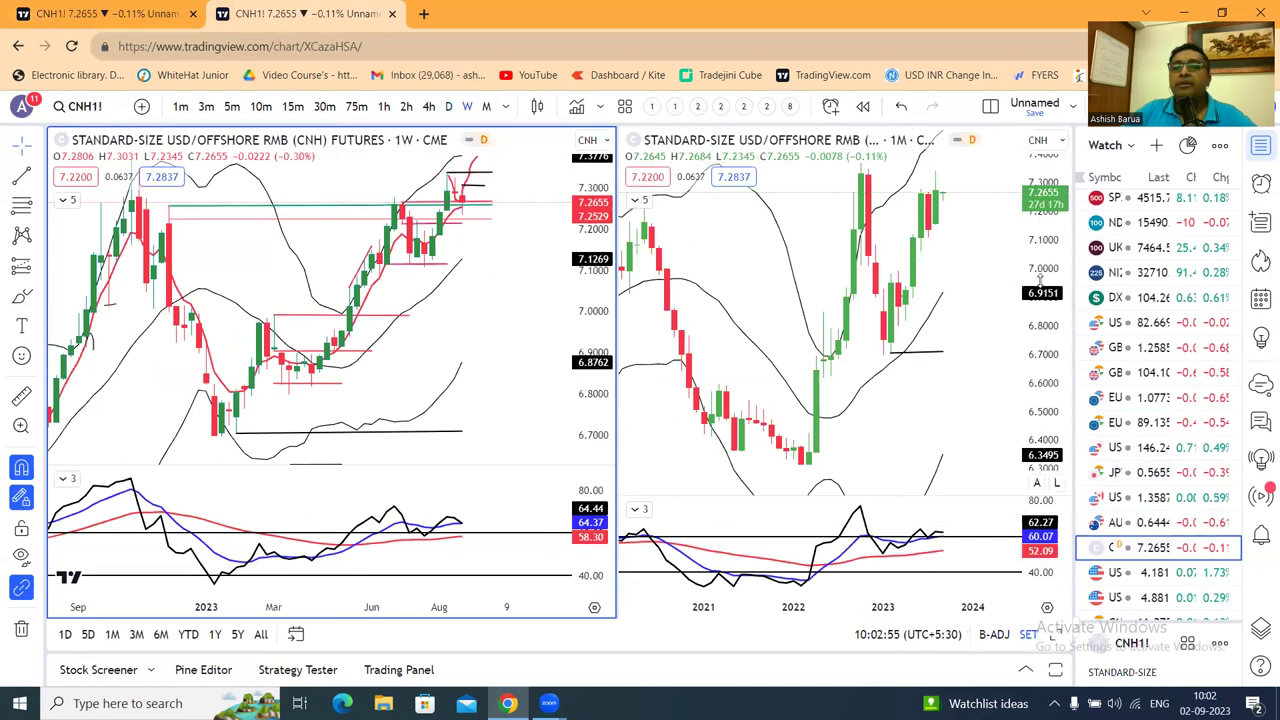
click(1040, 284)
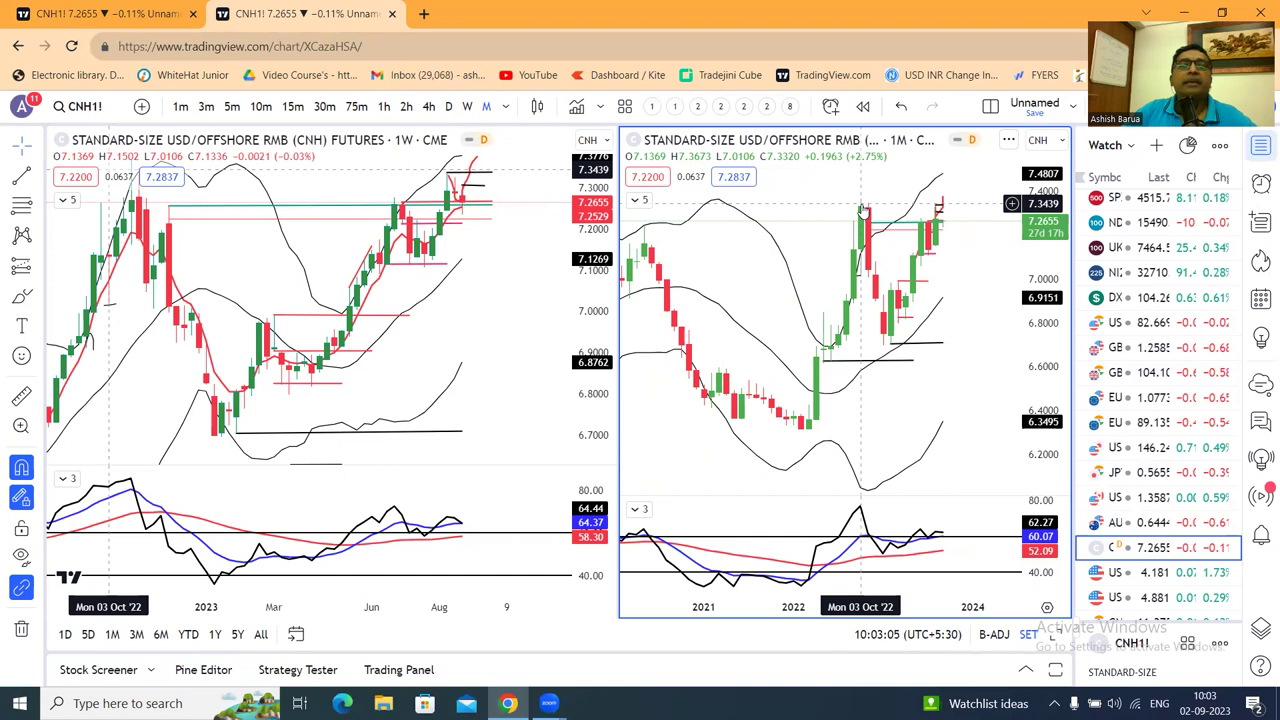
Delete the red upward line on the weekly CNH chart, then return to the daily chart.
click(476, 160)
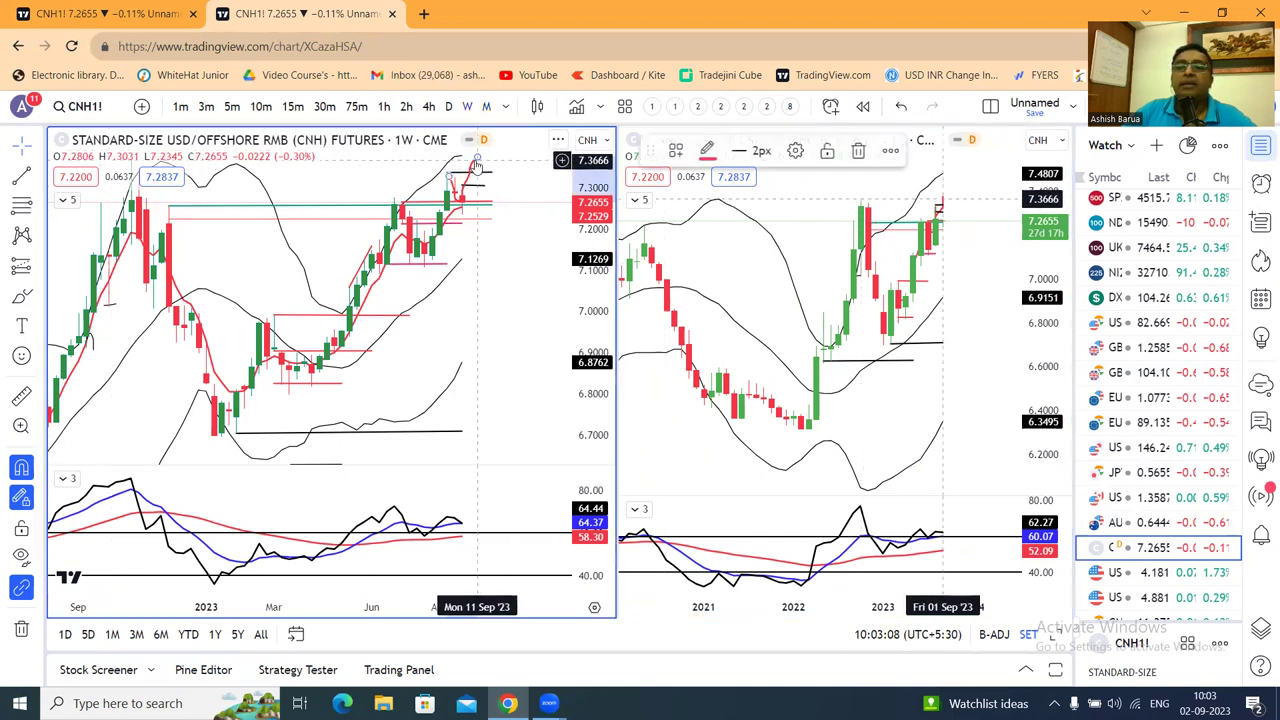
click(858, 150)
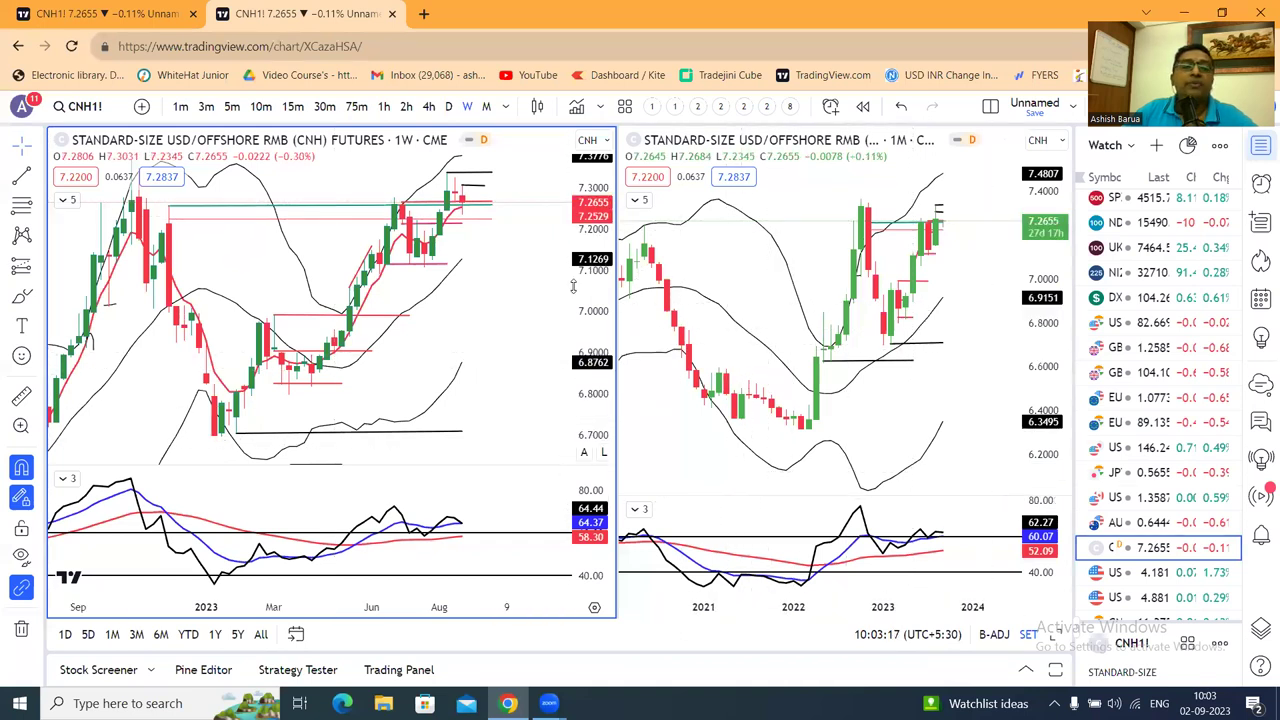
scroll(573, 287, down, 2)
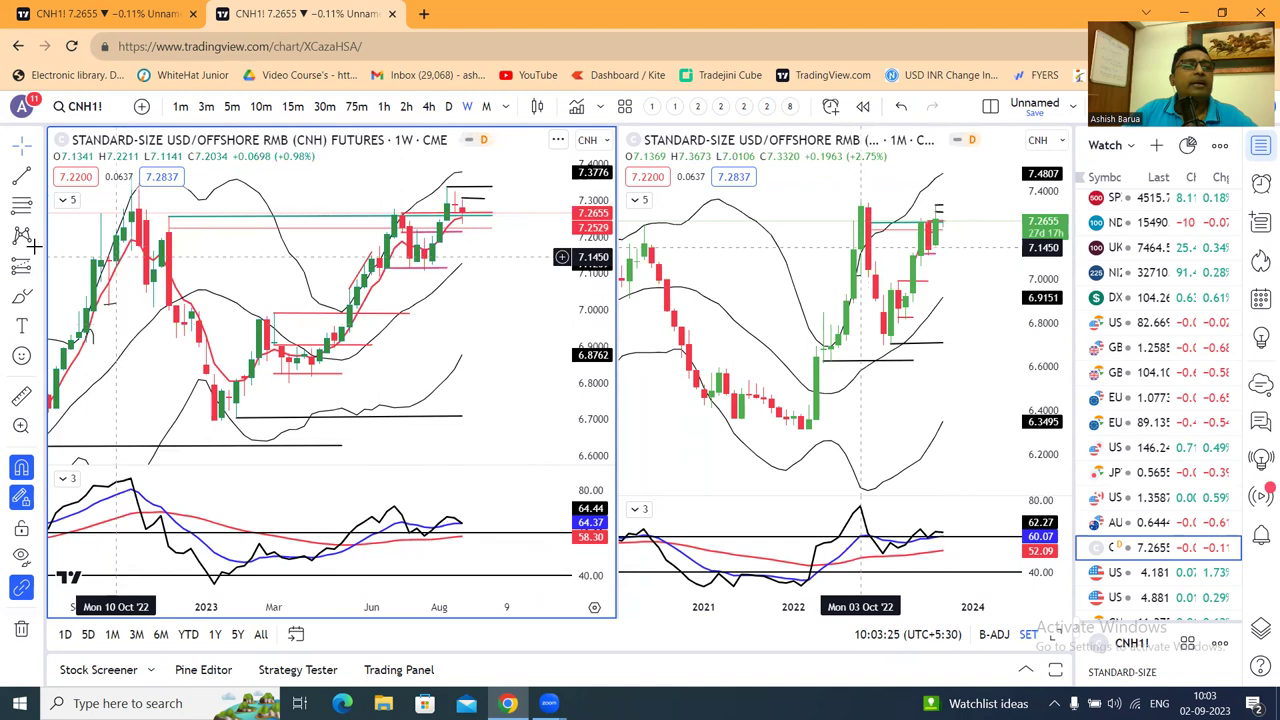
click(128, 13)
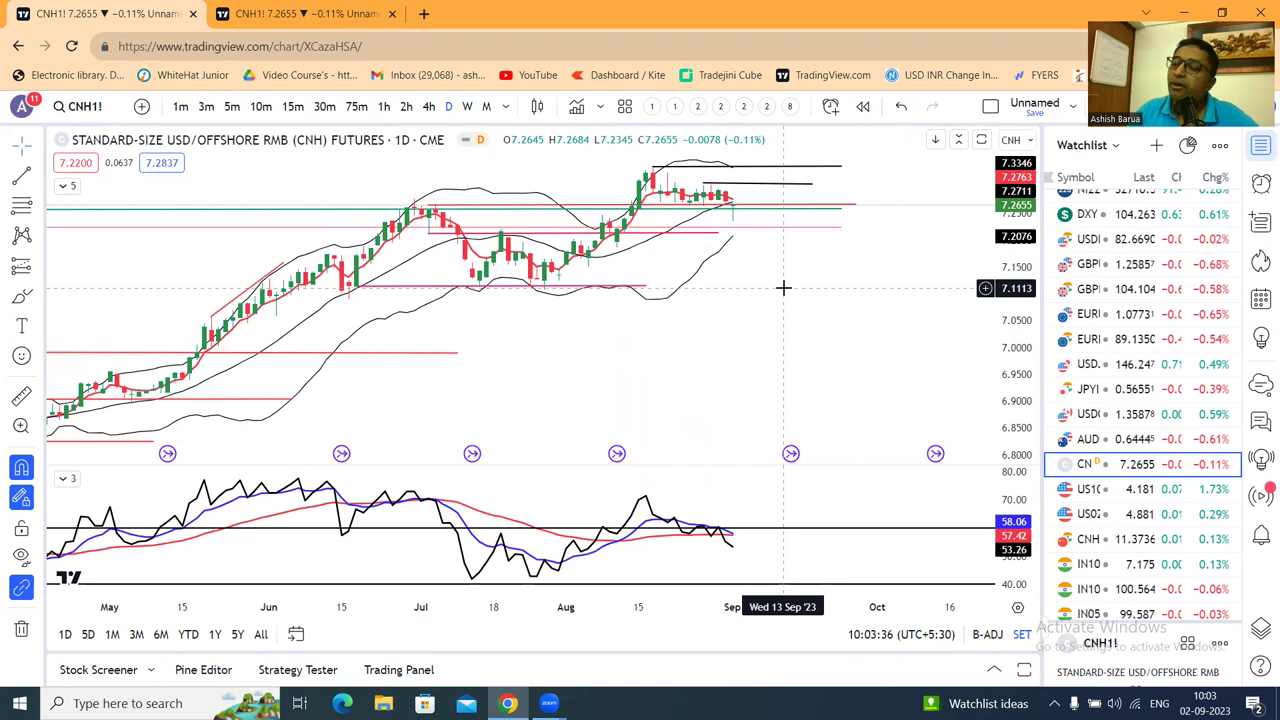
Zoom the daily CNH futures chart out and back in to inspect it.
scroll(783, 288, down, 1)
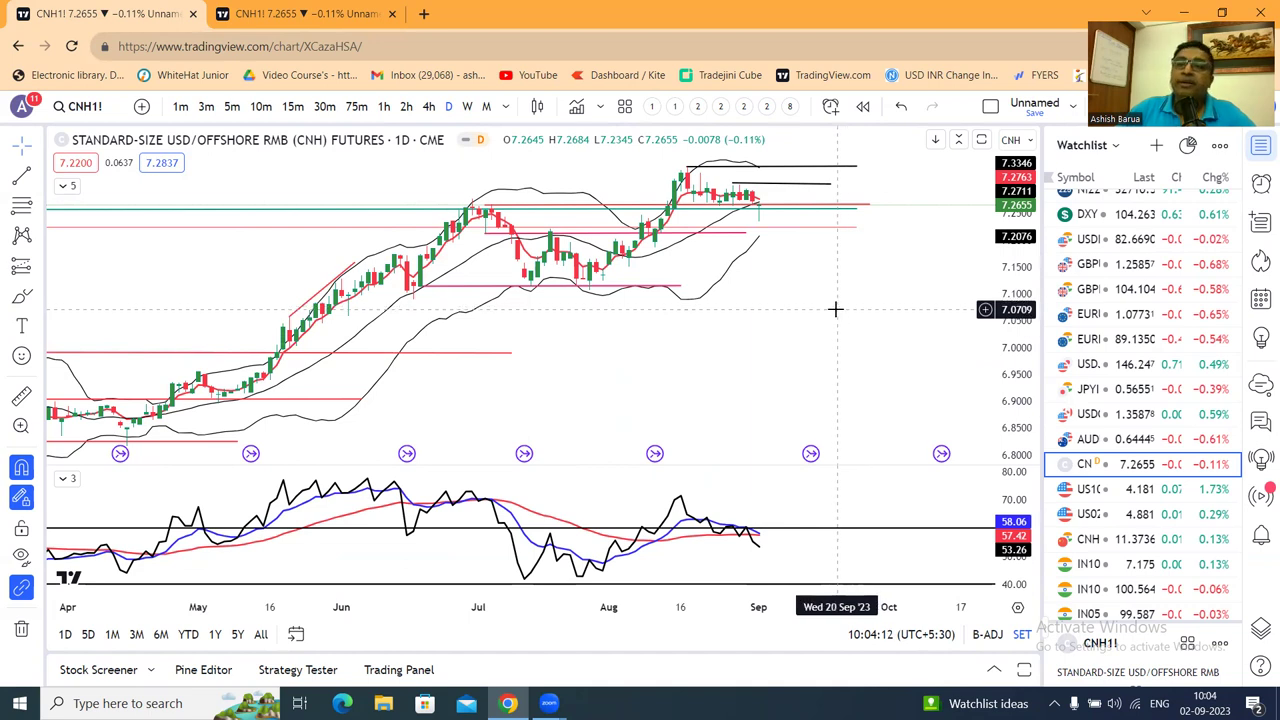
scroll(835, 309, up, 1)
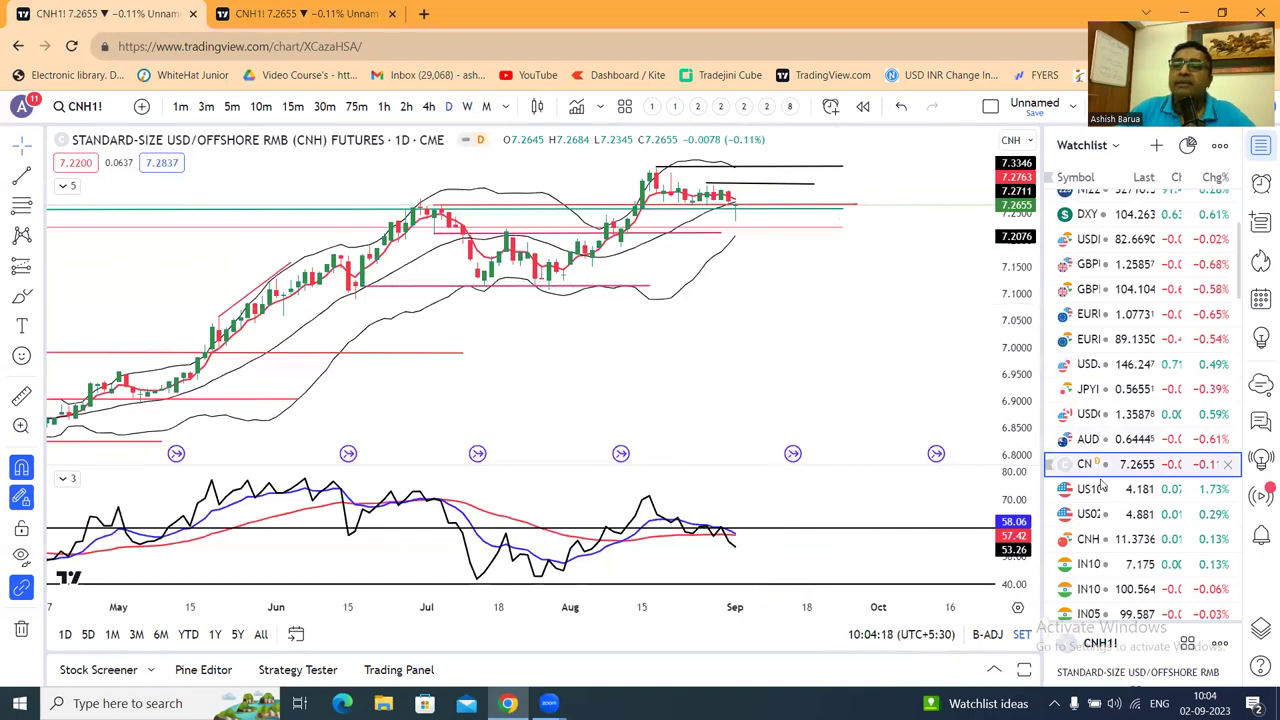
scroll(1088, 345, up, 3)
Load the daily Brent crude chart and zoom out to show early 2023.
click(1100, 207)
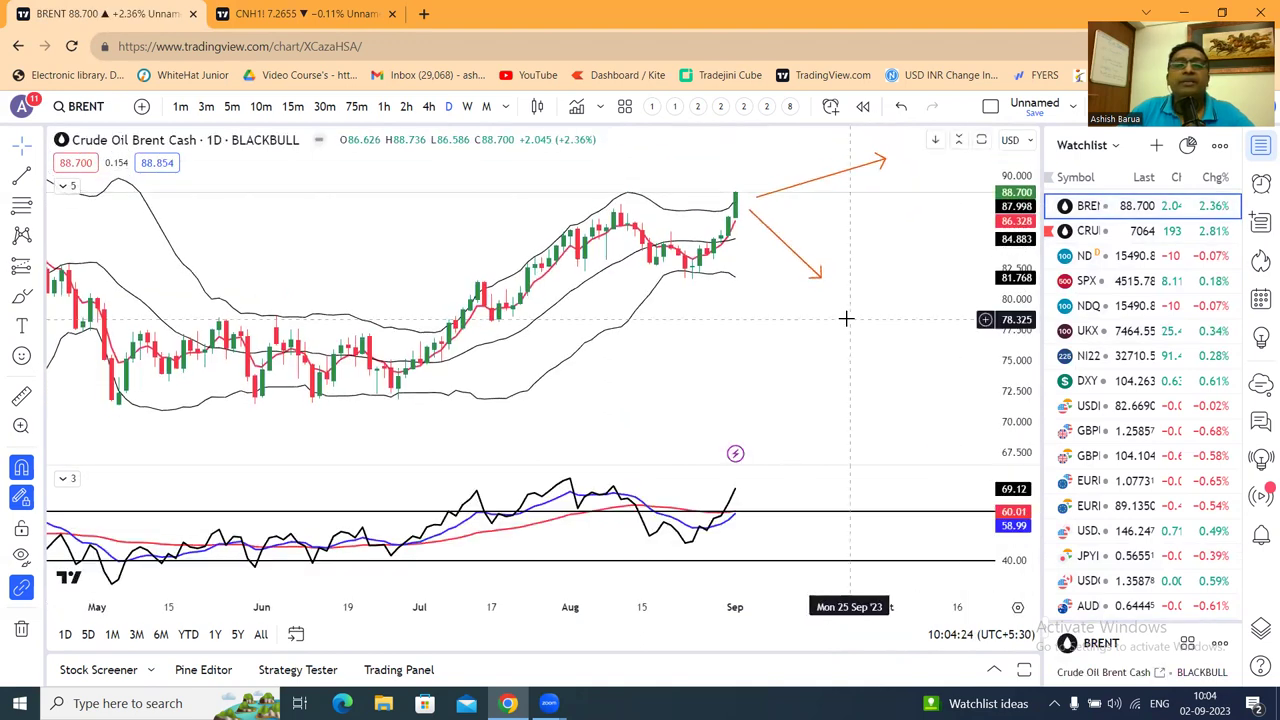
scroll(846, 318, down, 2)
scroll(846, 318, down, 2)
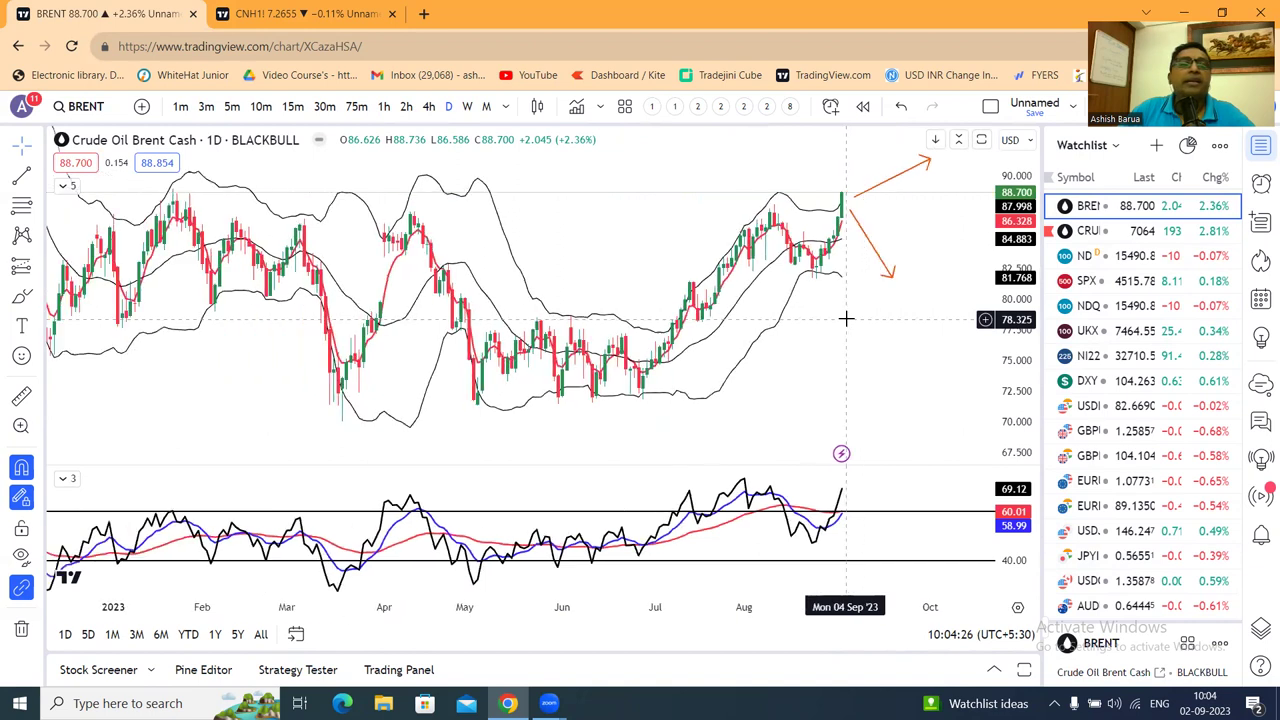
scroll(846, 318, down, 1)
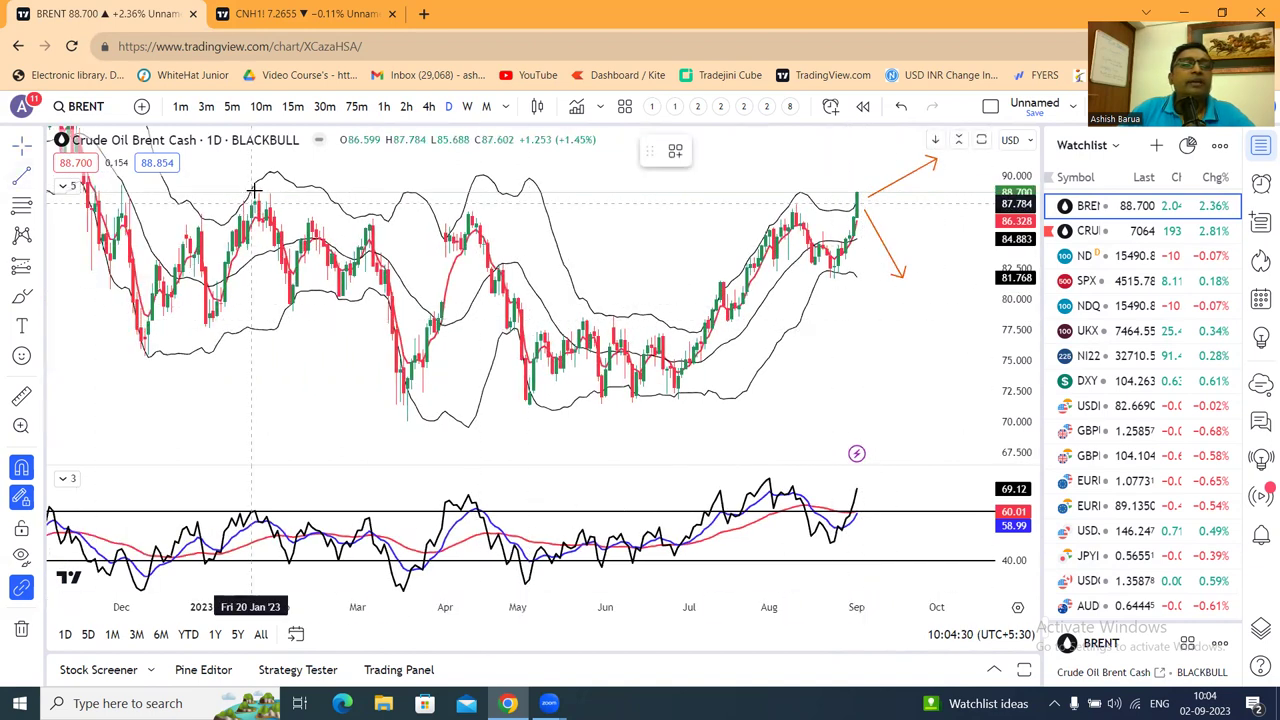
Draw a horizontal resistance line near 89.1 from the late-January 2023 high into September.
drag(273, 187, 937, 187)
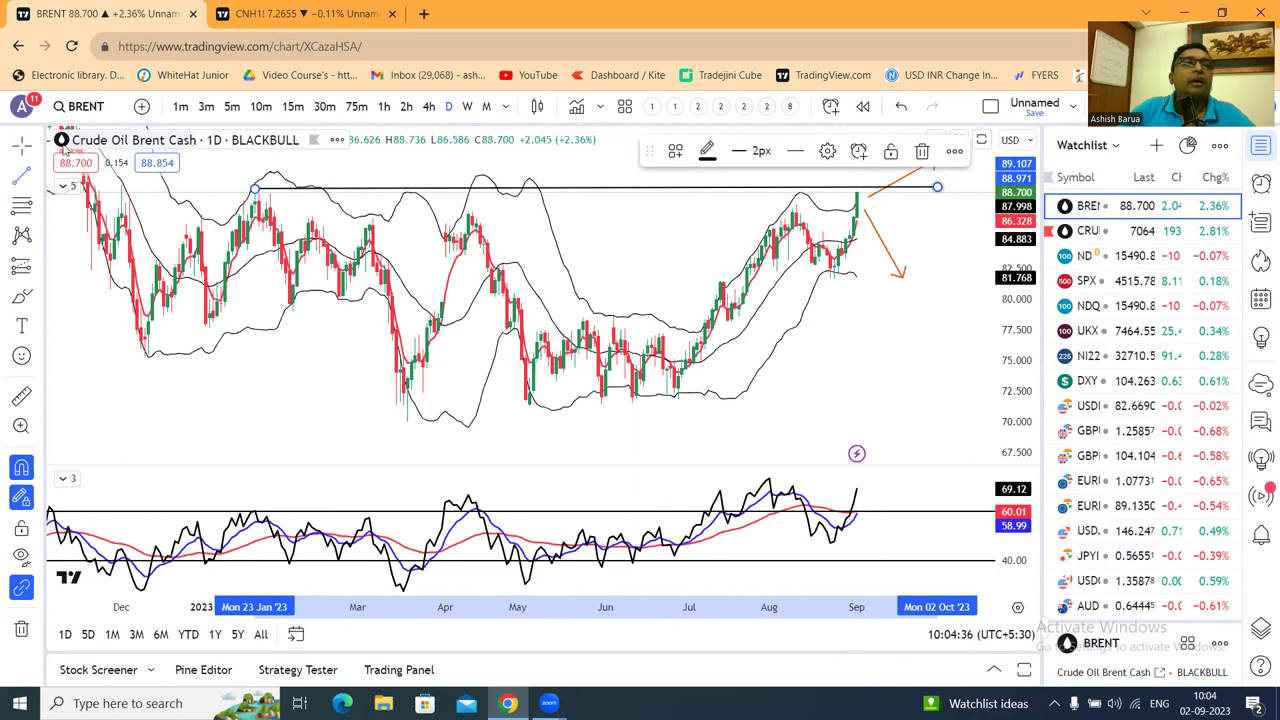
click(843, 279)
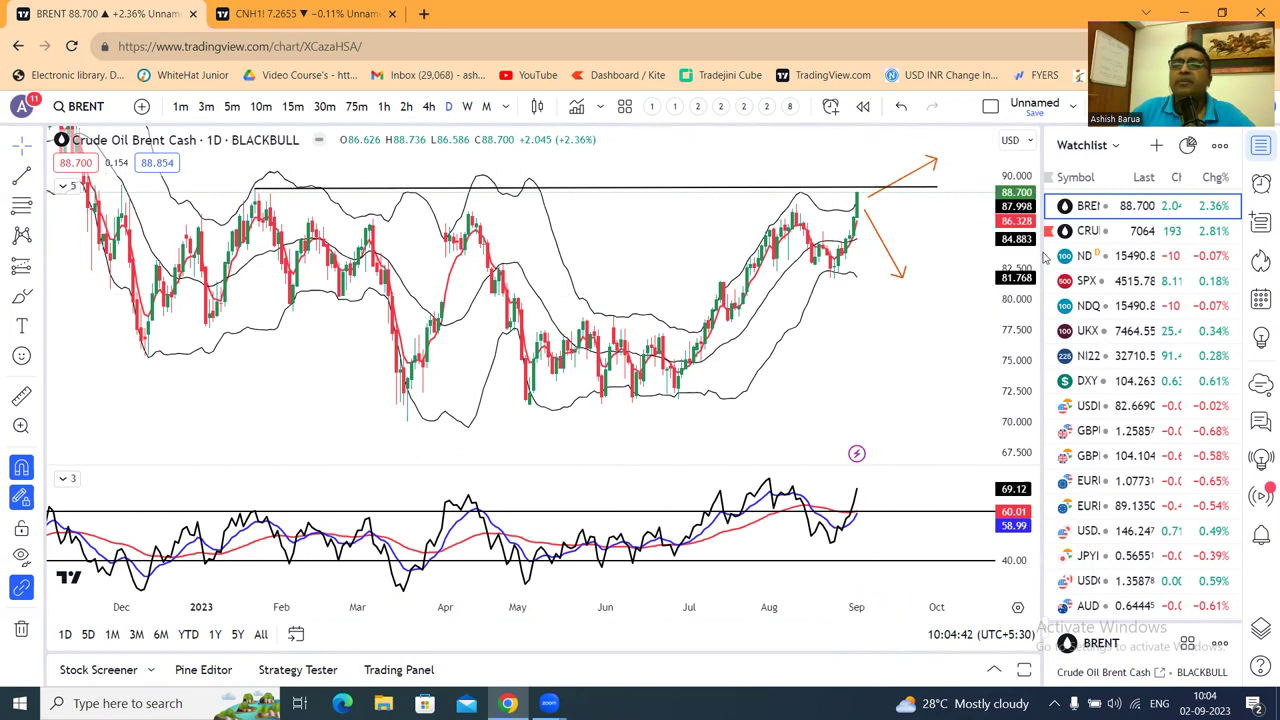
scroll(1105, 413, down, 3)
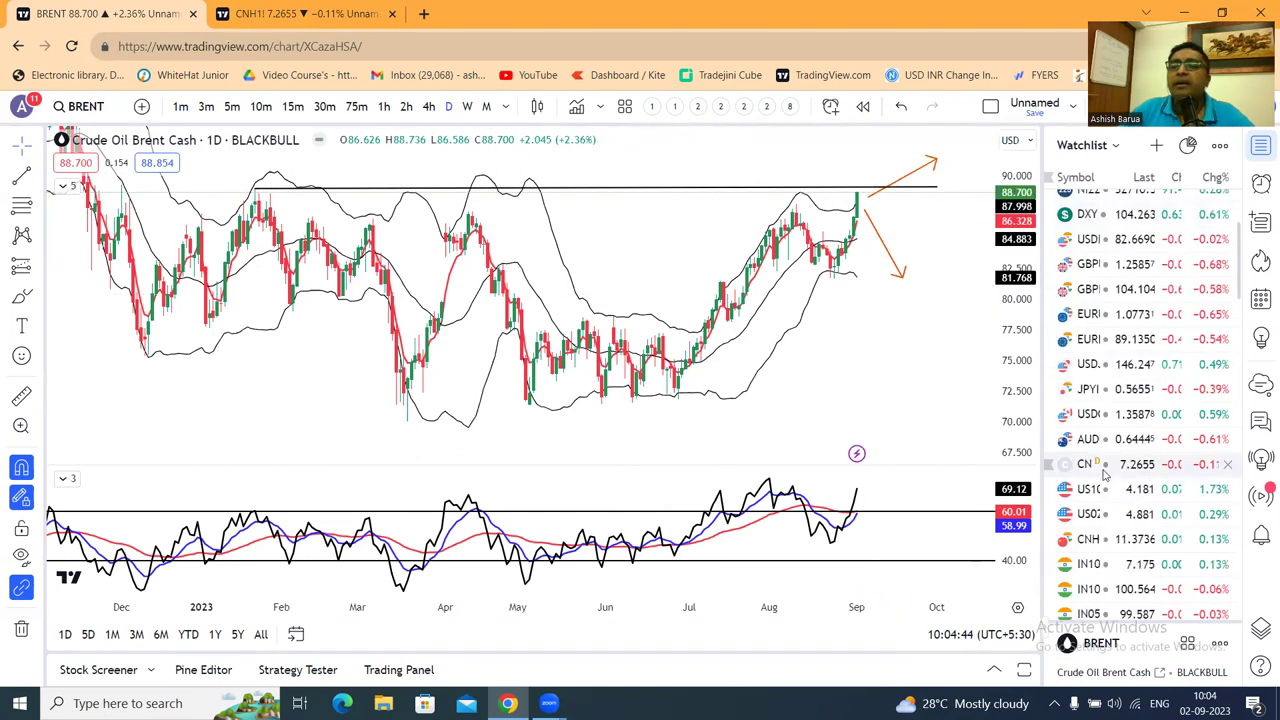
Load the US10Y 10-year bond yield into both chart tabs from the watchlist.
click(1112, 489)
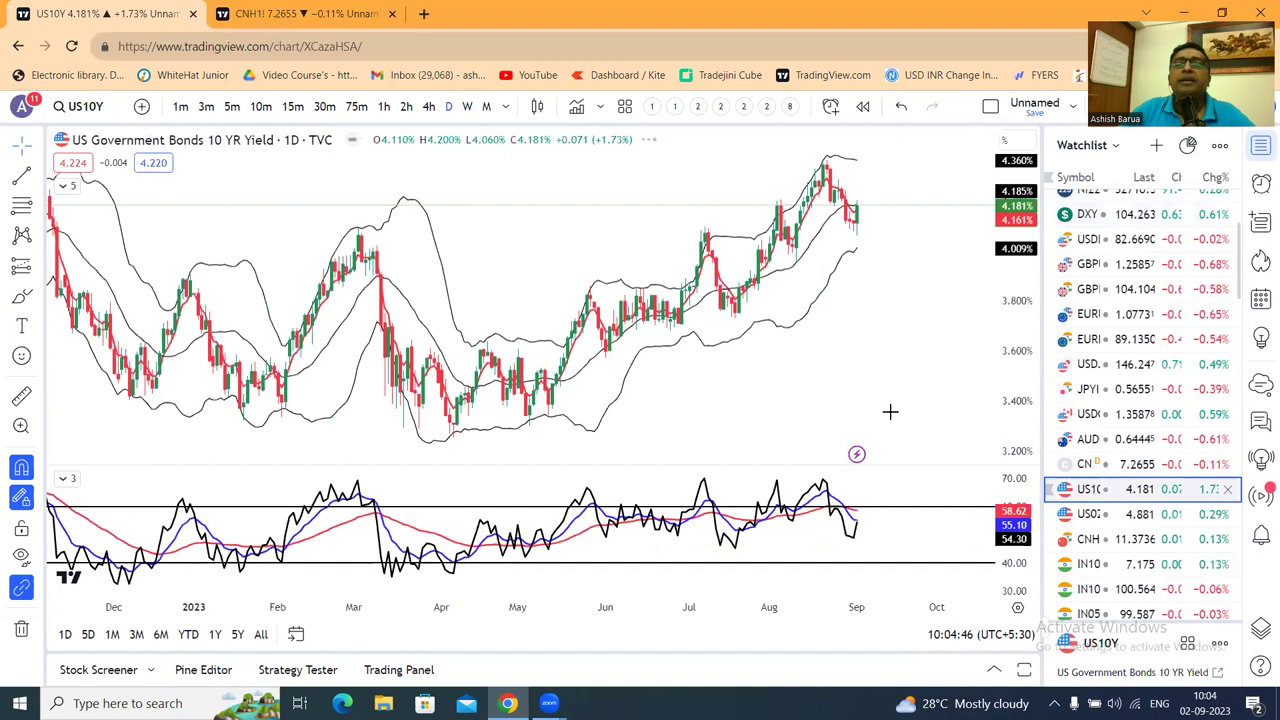
scroll(880, 354, up, 3)
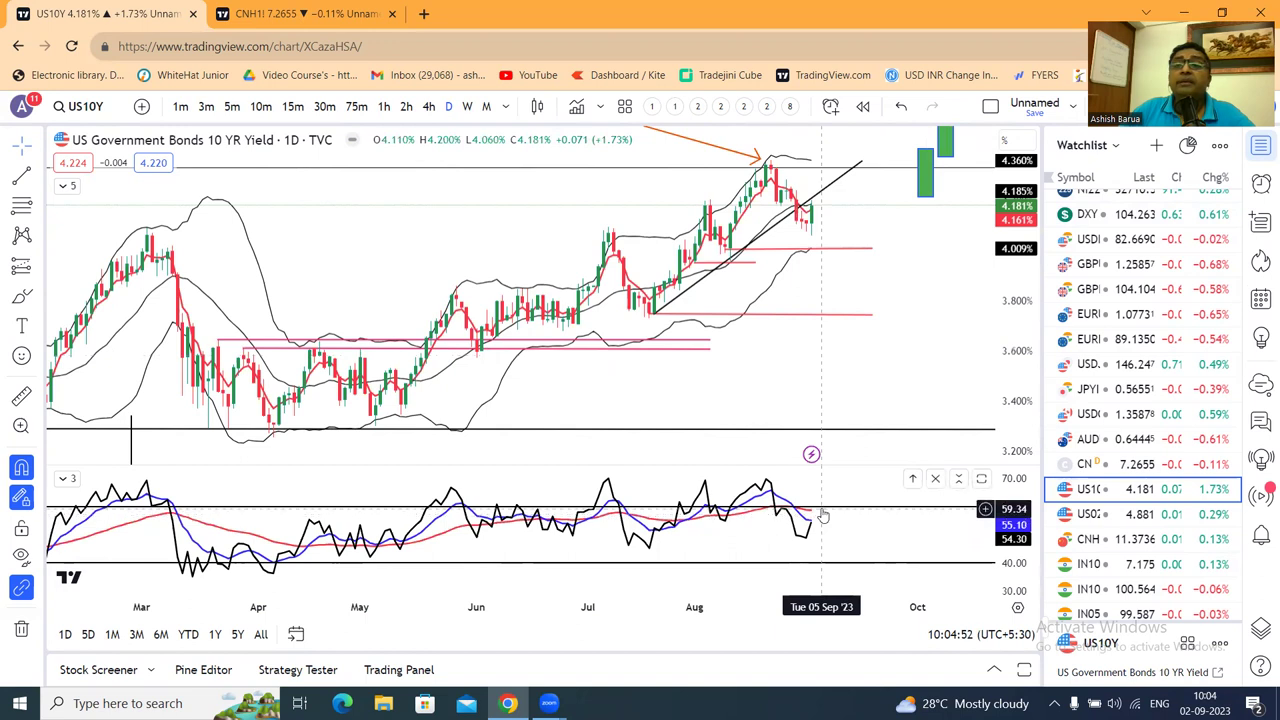
key(ctrl+Tab)
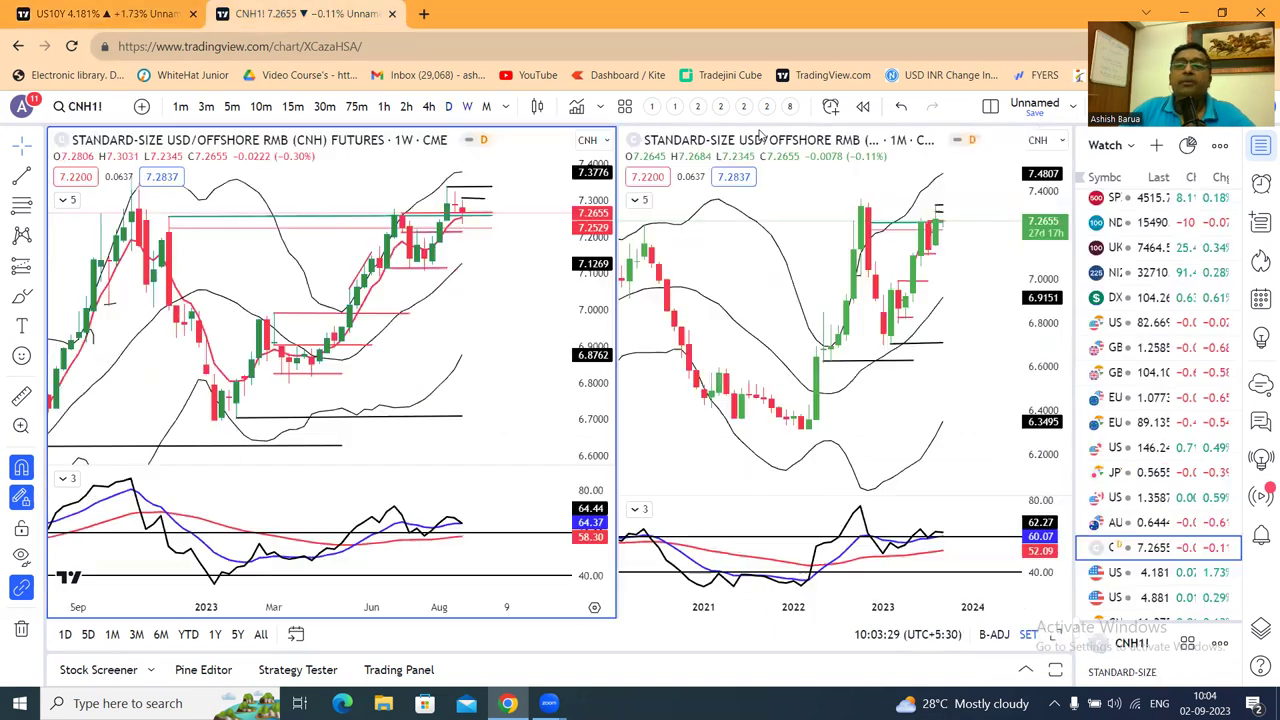
click(1125, 572)
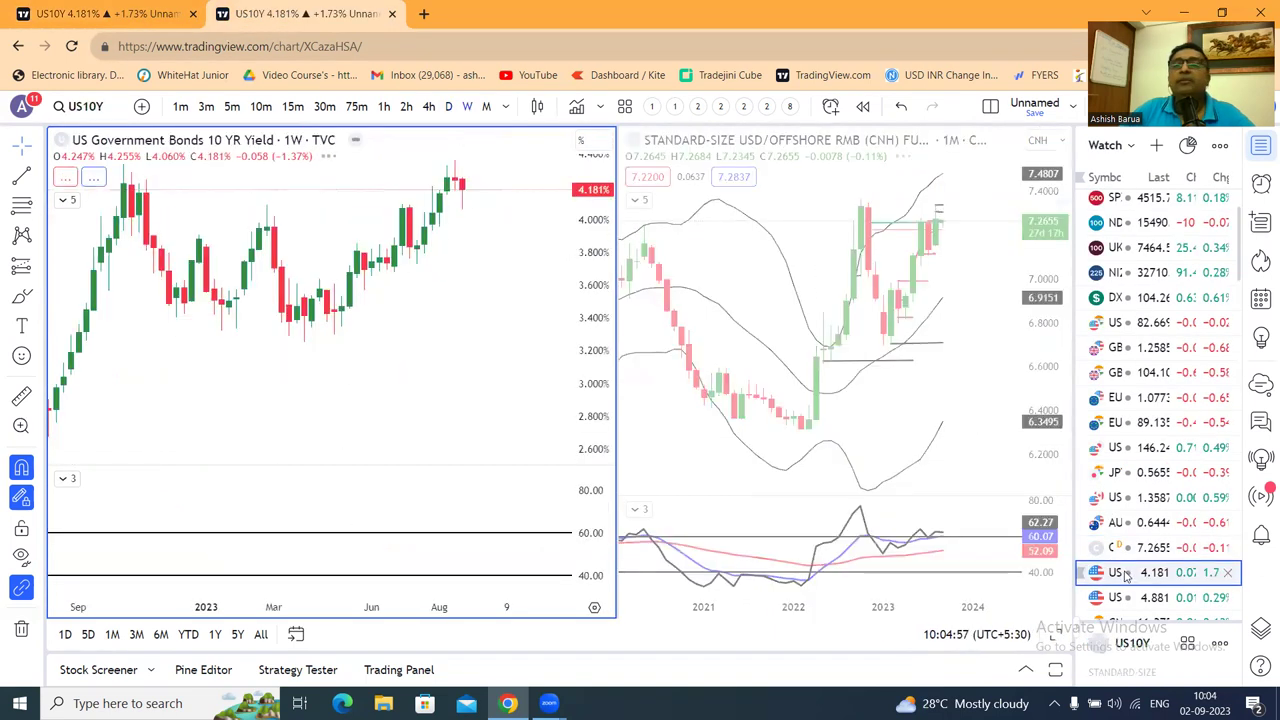
Review the monthly and weekly US10Y charts, then return to the daily US10Y chart.
click(1043, 347)
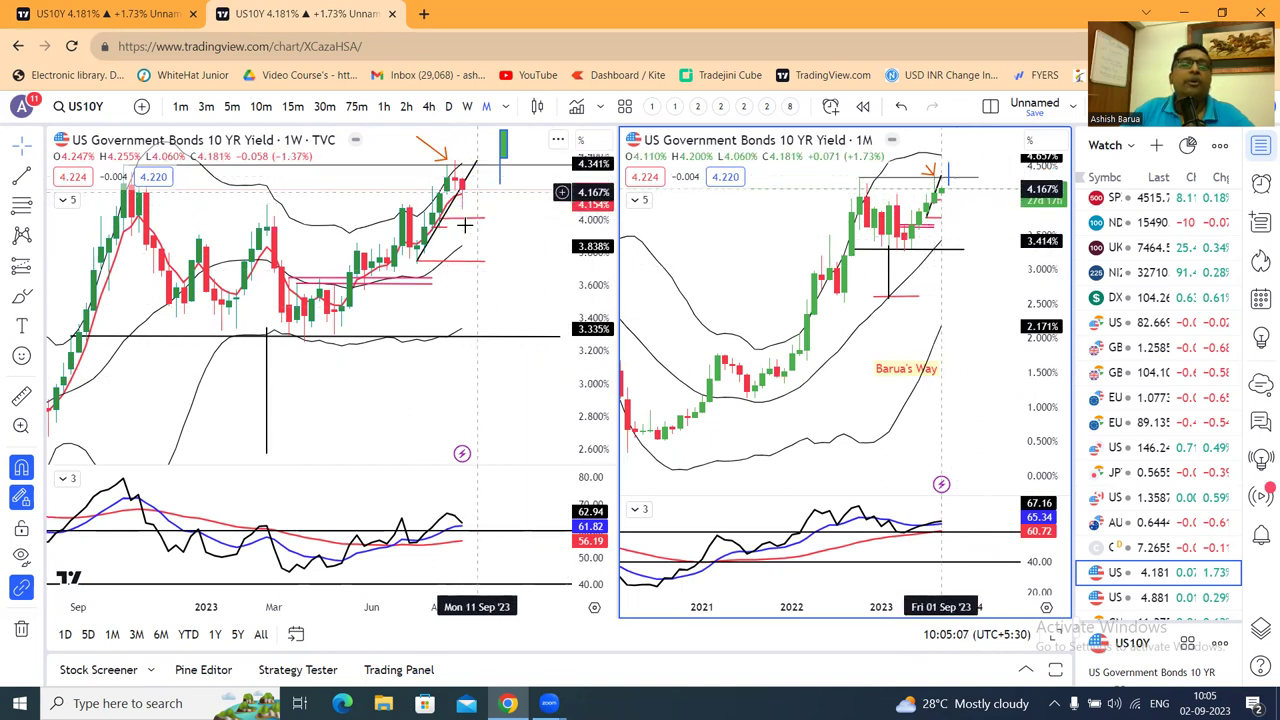
click(503, 155)
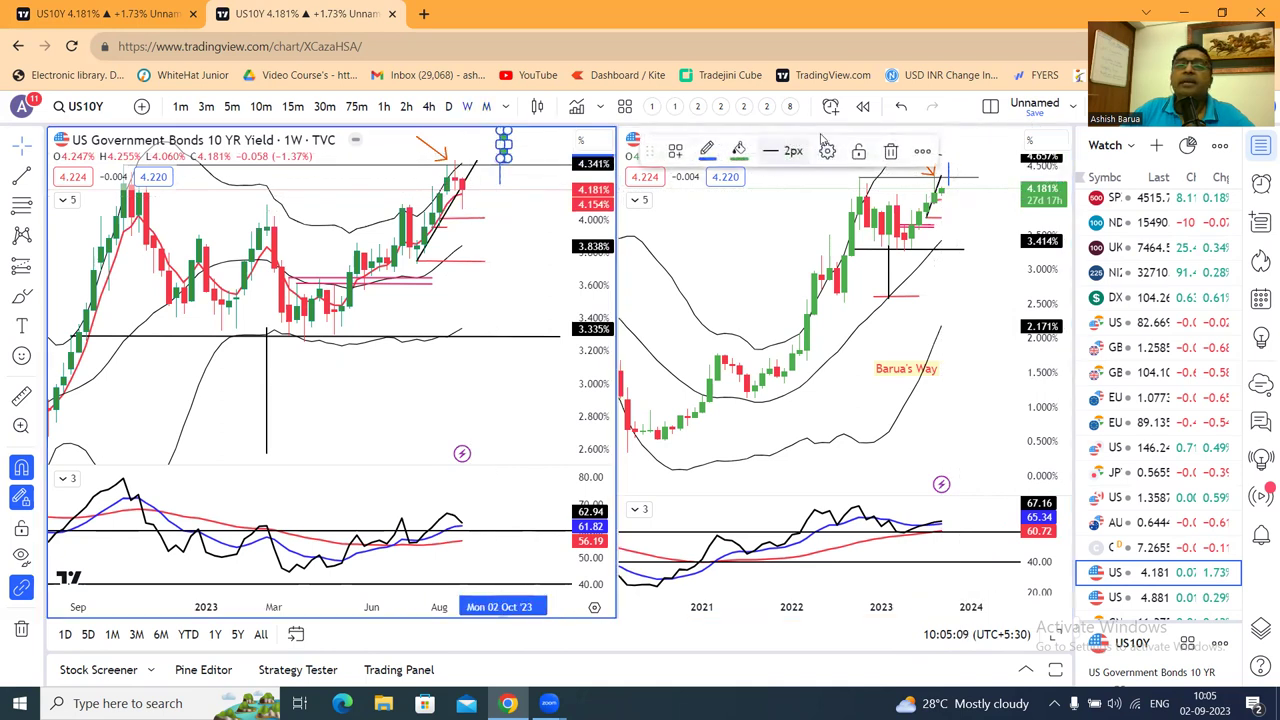
key(Escape)
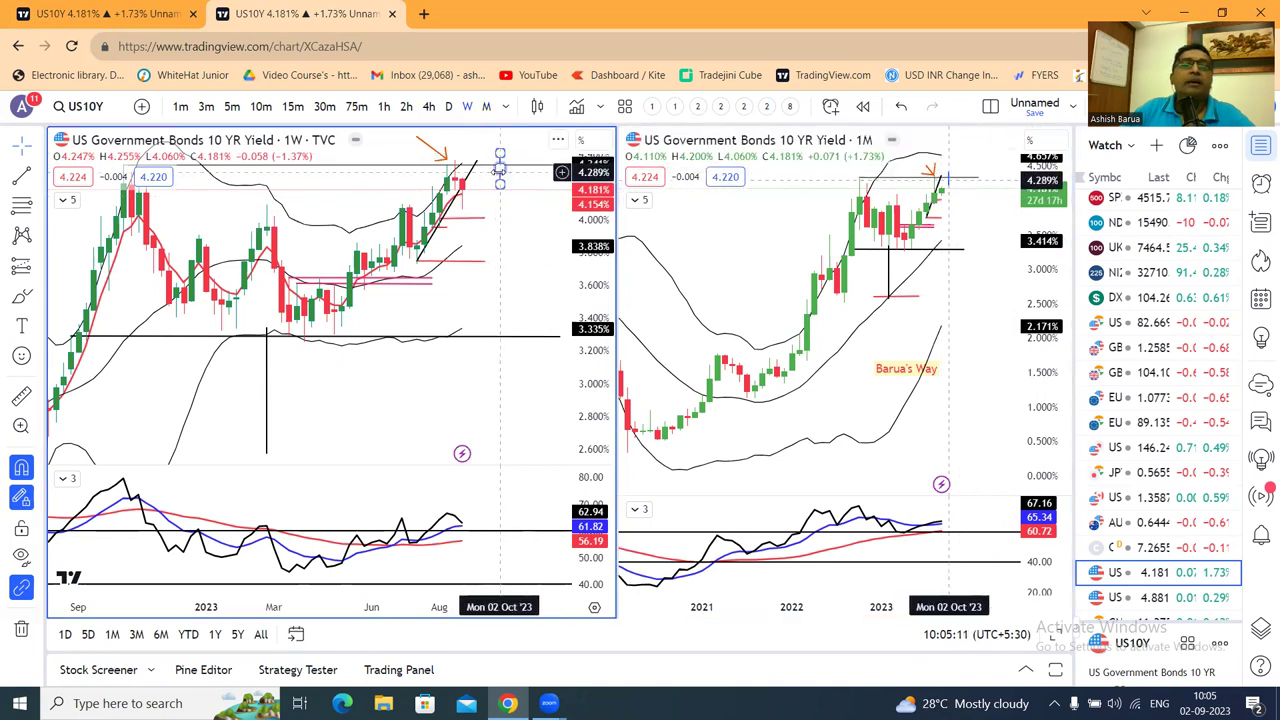
click(150, 24)
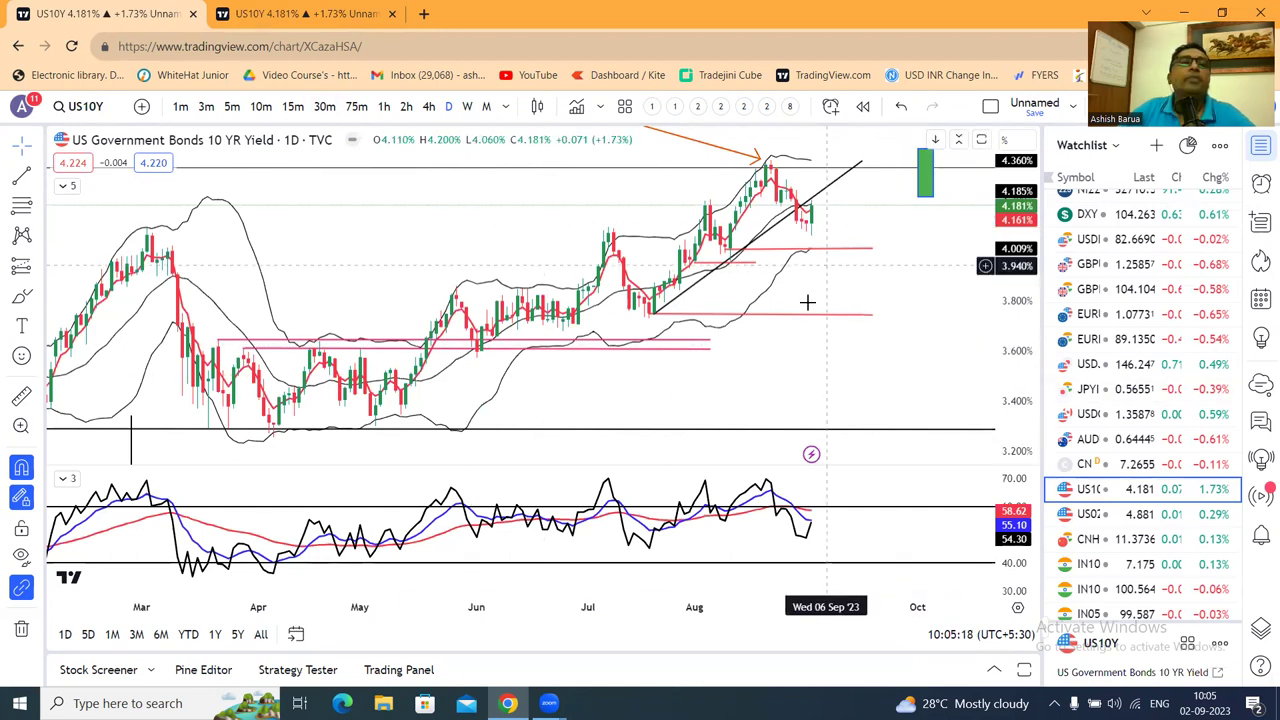
Load the daily US02Y chart and select the red resistance line near 5.1%.
click(1121, 524)
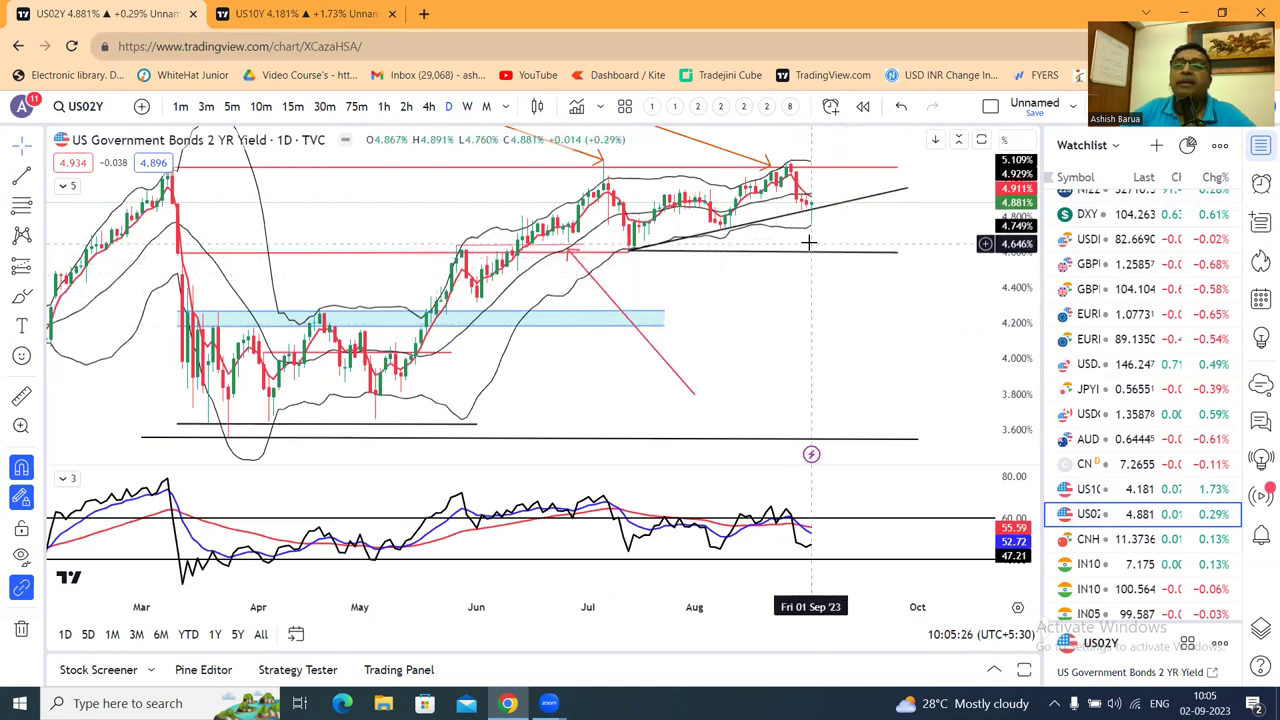
click(845, 172)
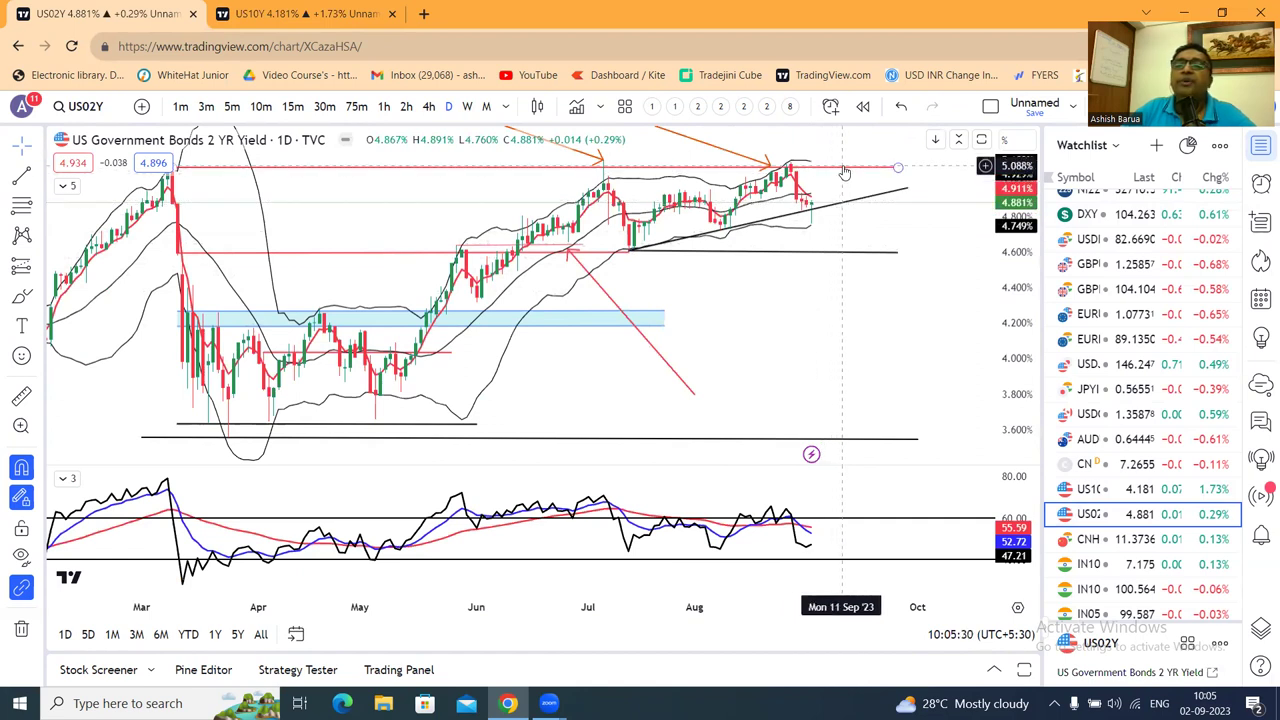